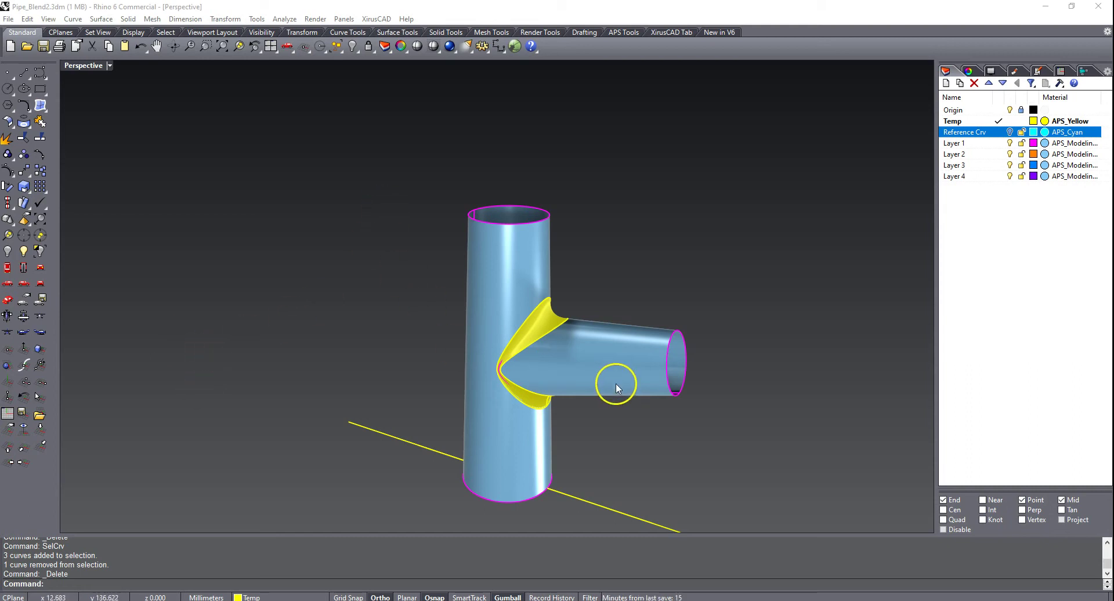
Delete the existing yellow blend surface at the junction of the two pipes
scroll(615, 383, up, 2)
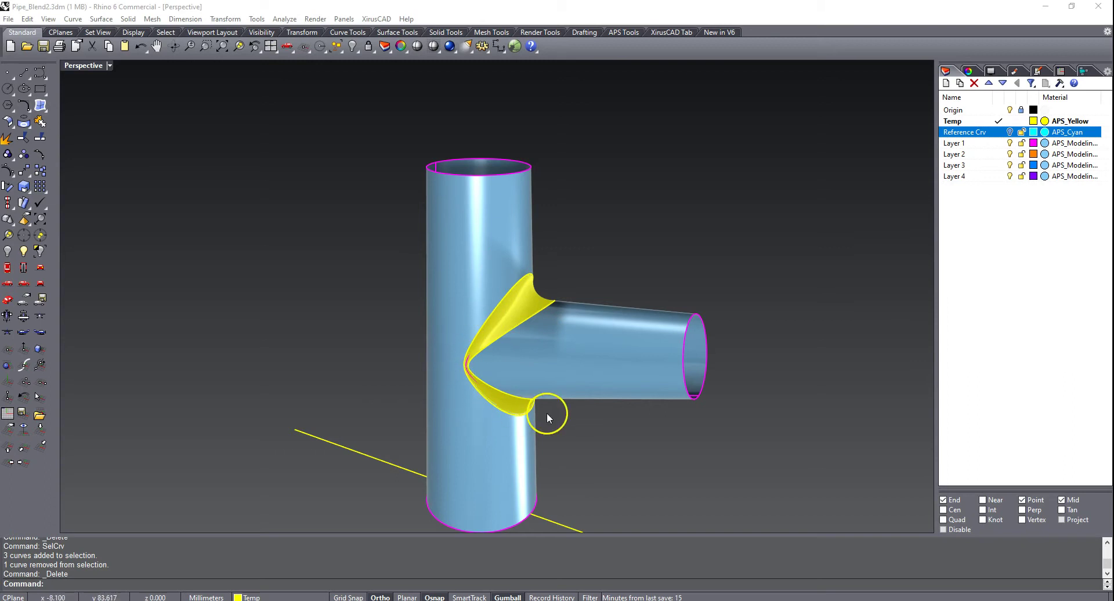
scroll(475, 388, up, 4)
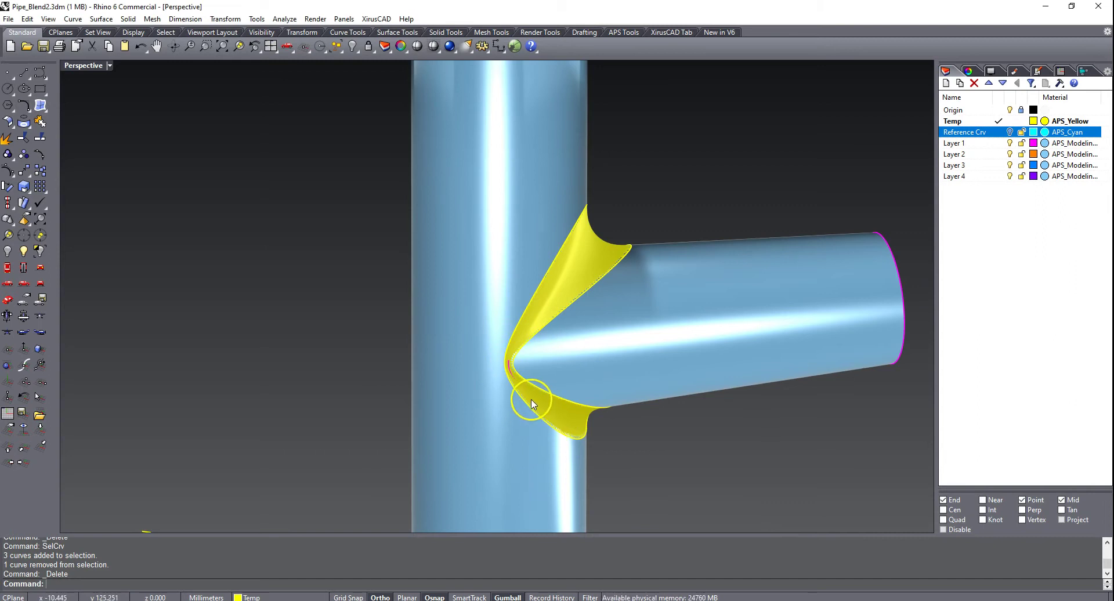
scroll(531, 399, down, 3)
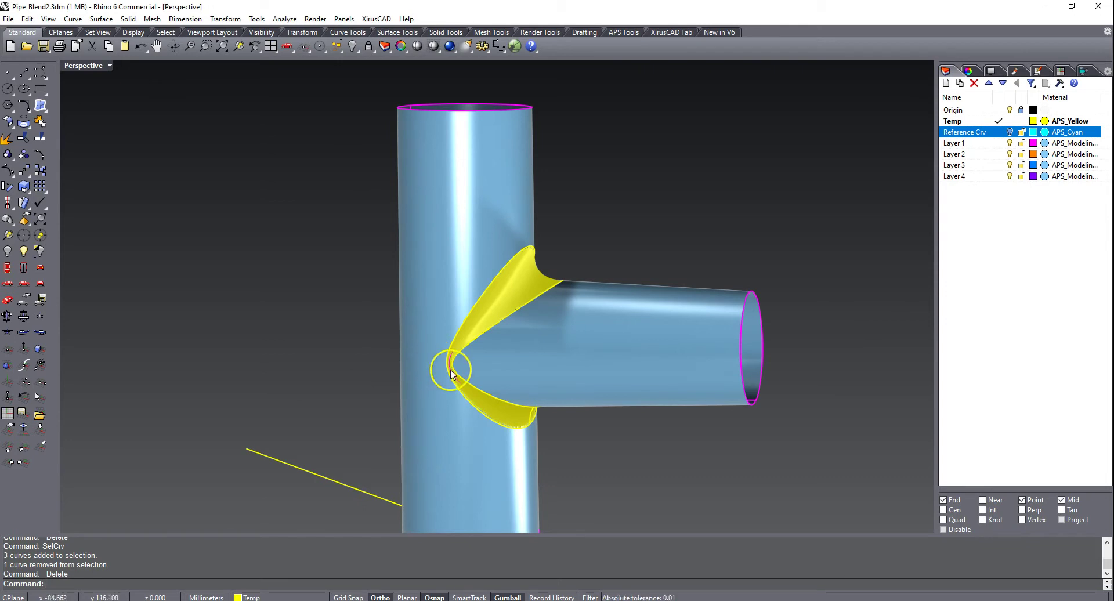
scroll(452, 373, up, 3)
scroll(453, 373, down, 3)
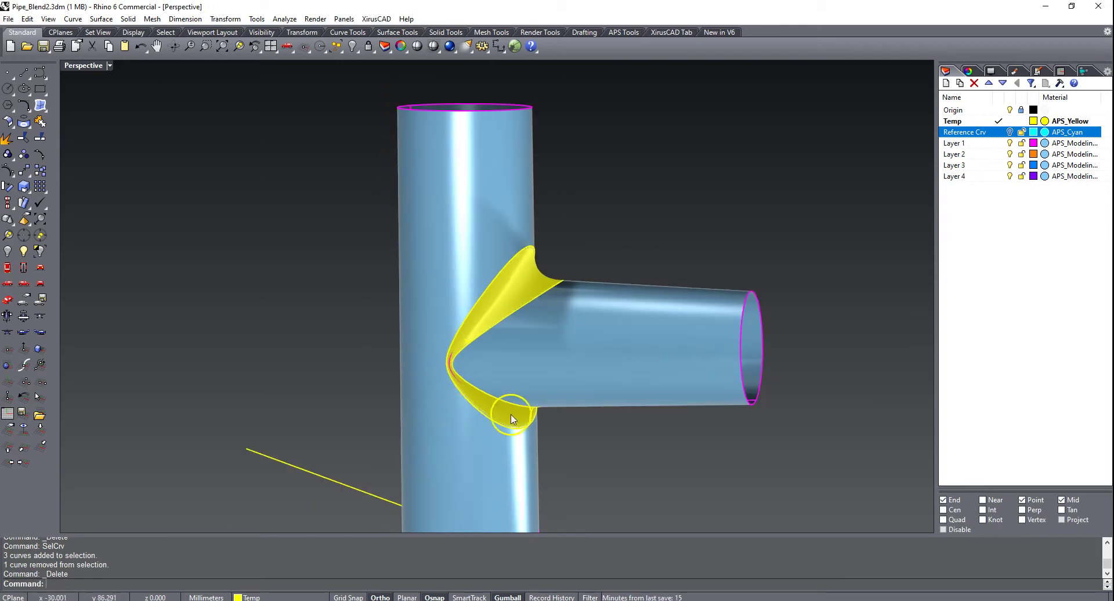
click(511, 302)
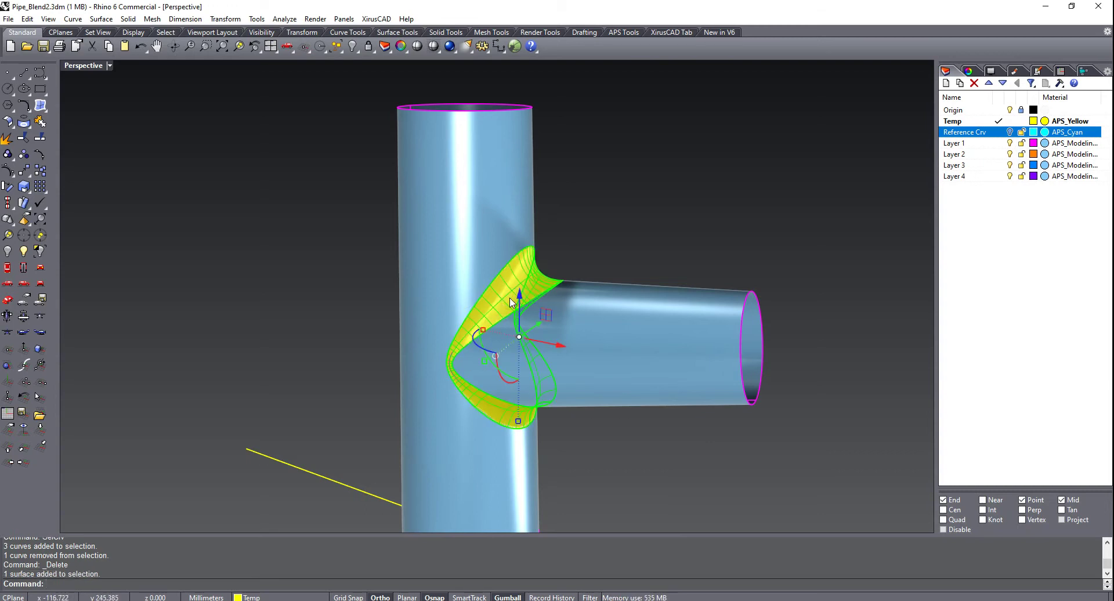
key(Delete)
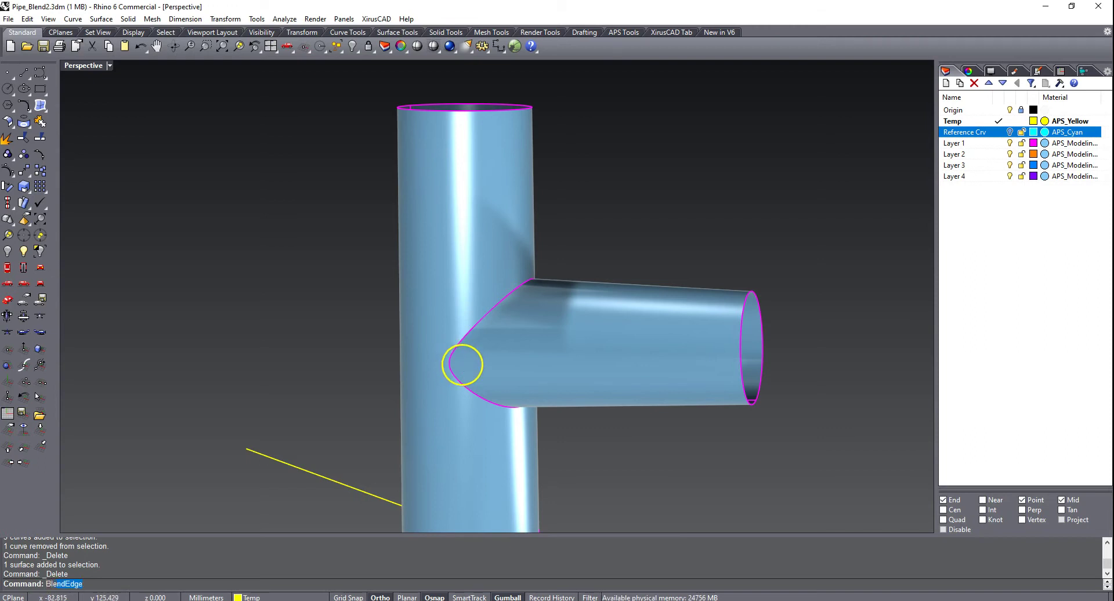
Start an edge blend with radius 10 on the pipe intersection edge and set its rail type to DistBetweenRails
key(Return)
click(462, 345)
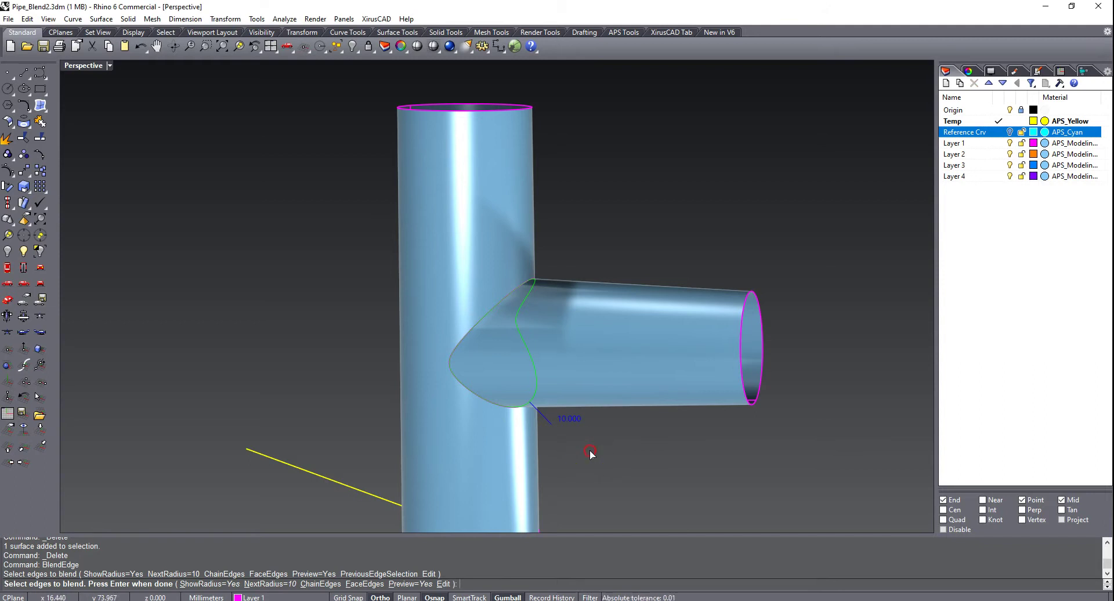
key(Return)
mouse_move(535, 415)
mouse_down()
mouse_move(465, 357)
mouse_move(520, 264)
mouse_move(495, 311)
mouse_move(515, 407)
mouse_move(485, 421)
mouse_up()
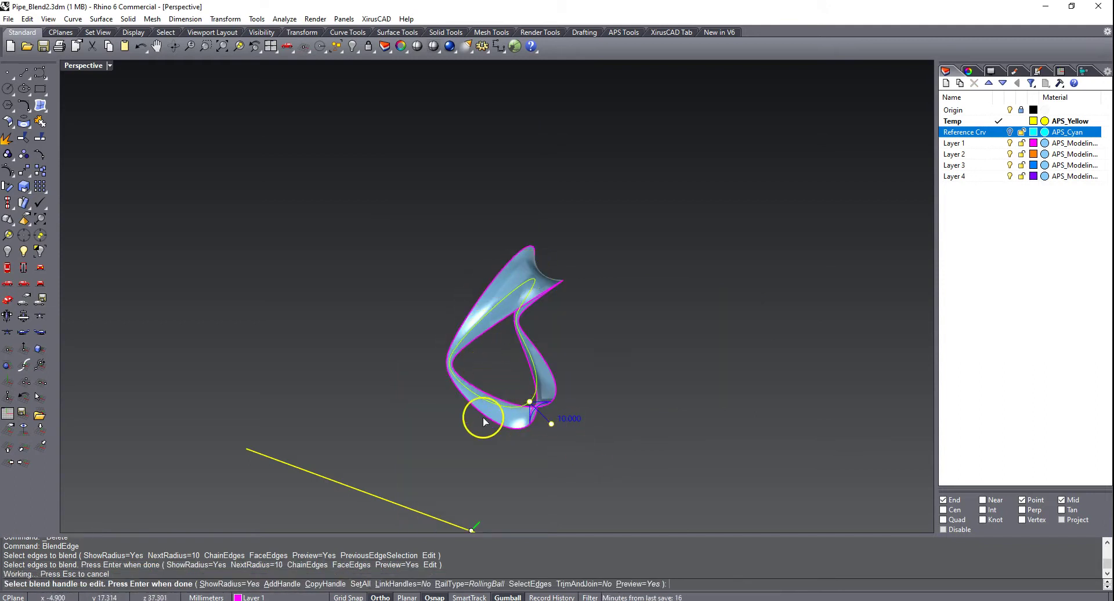
click(469, 585)
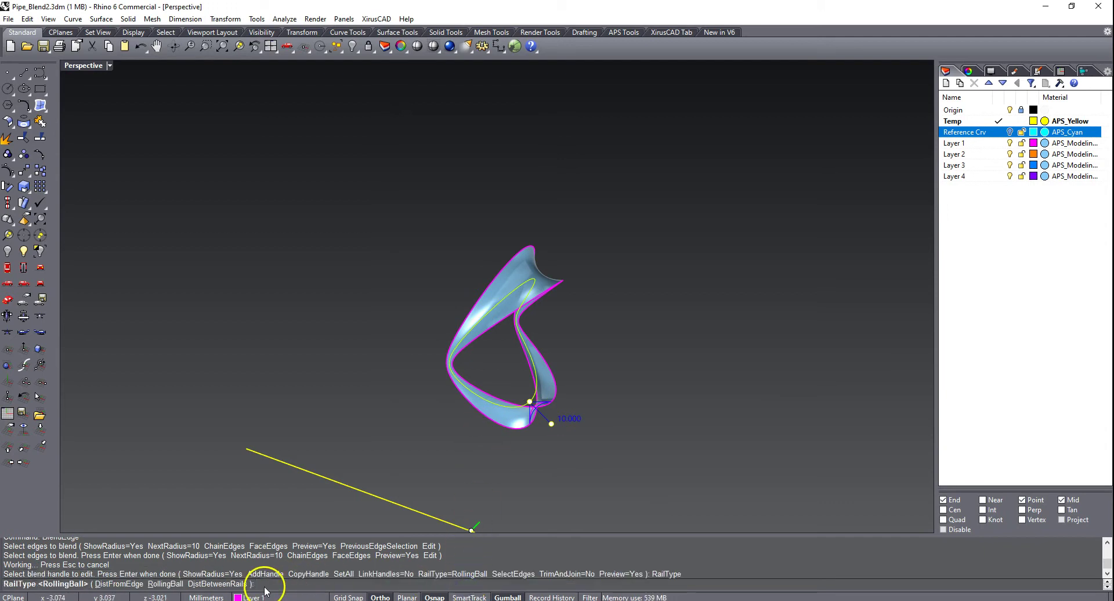
click(230, 585)
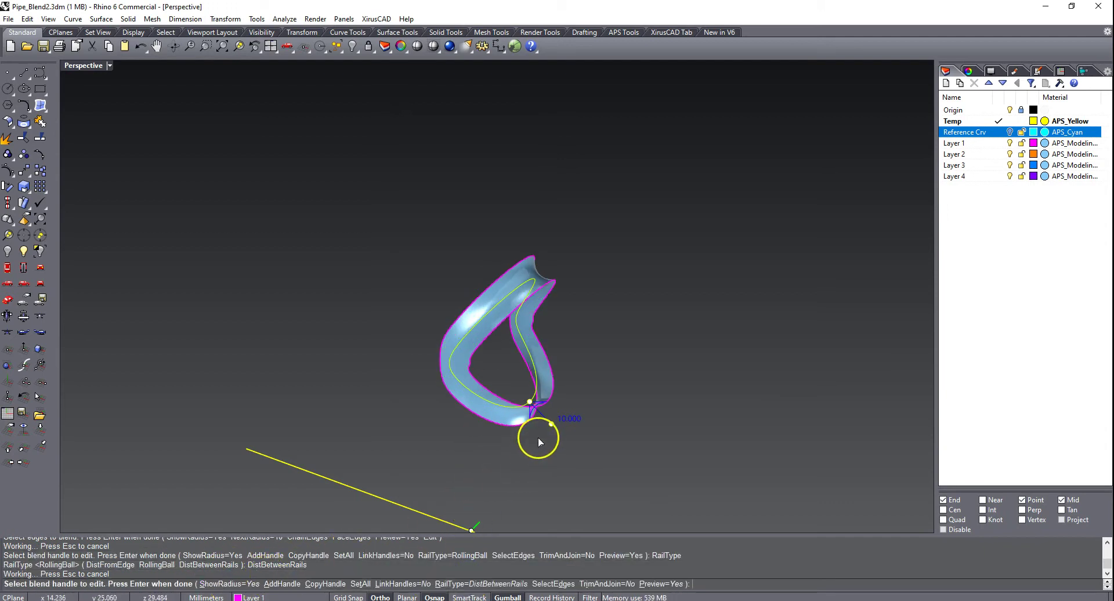
Set the blend radius to 4 and create the blend surface
click(552, 425)
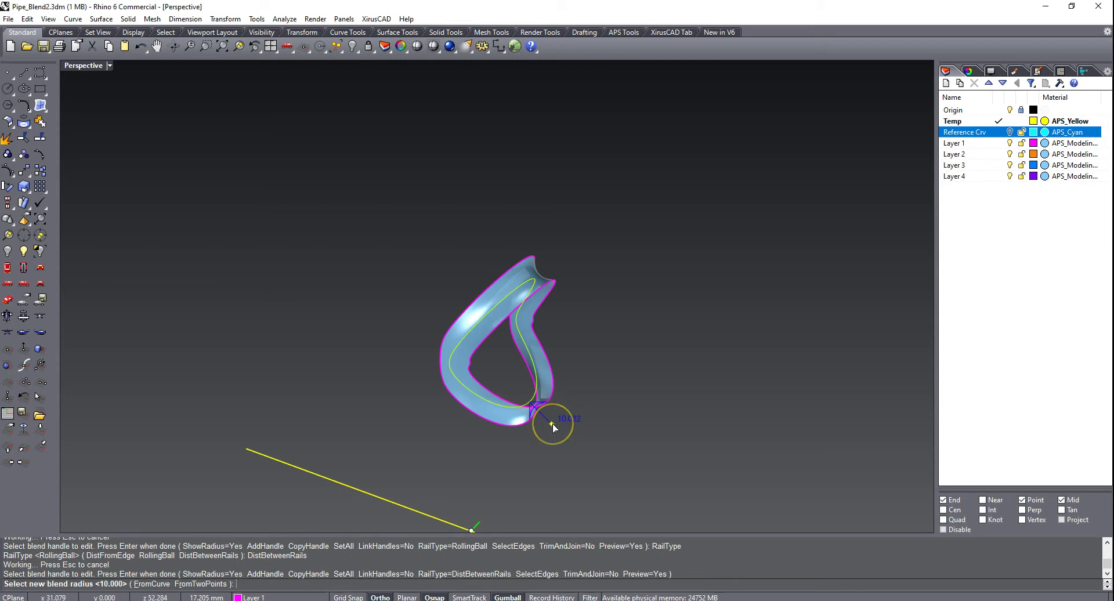
text(4)
key(Return)
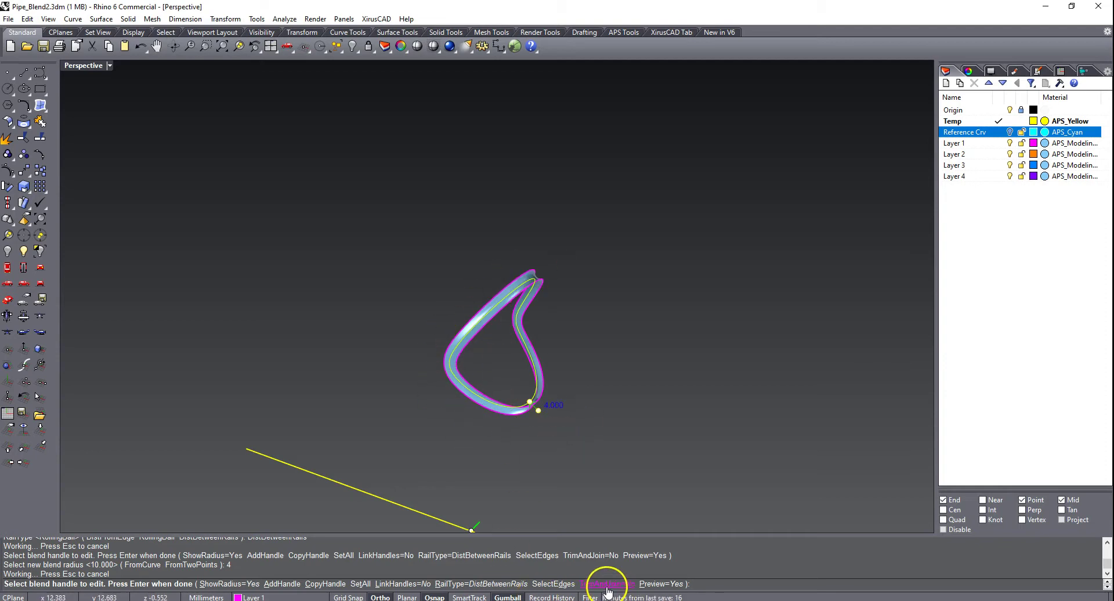
right_click(651, 370)
Inspect and delete the radius 4 blend surface, and show any hidden objects
scroll(480, 355, up, 3)
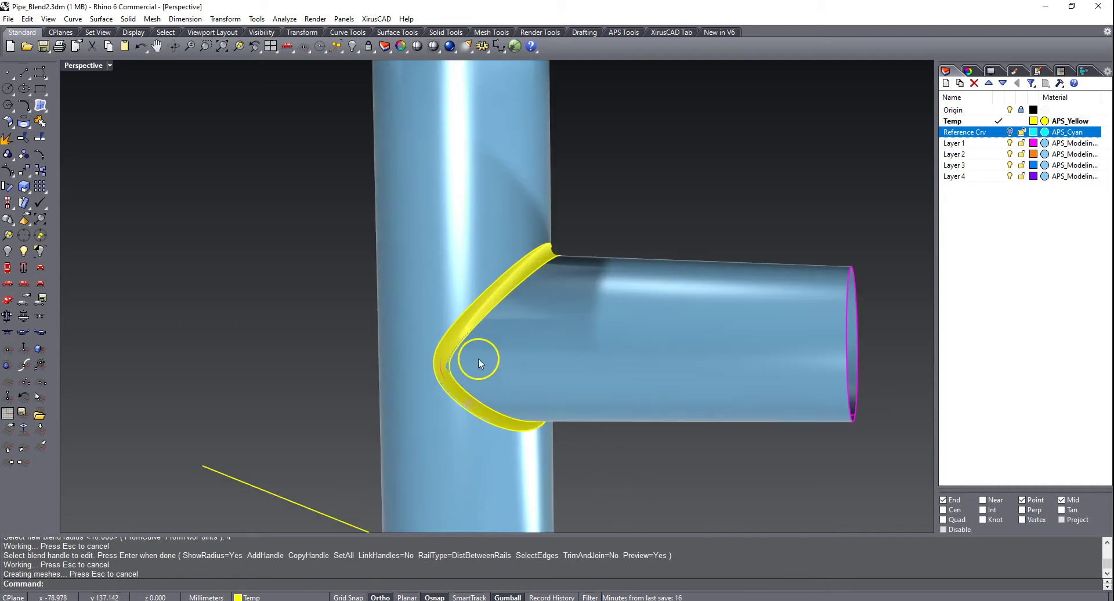
mouse_move(480, 355)
right_down()
mouse_move(465, 341)
mouse_move(474, 341)
right_up()
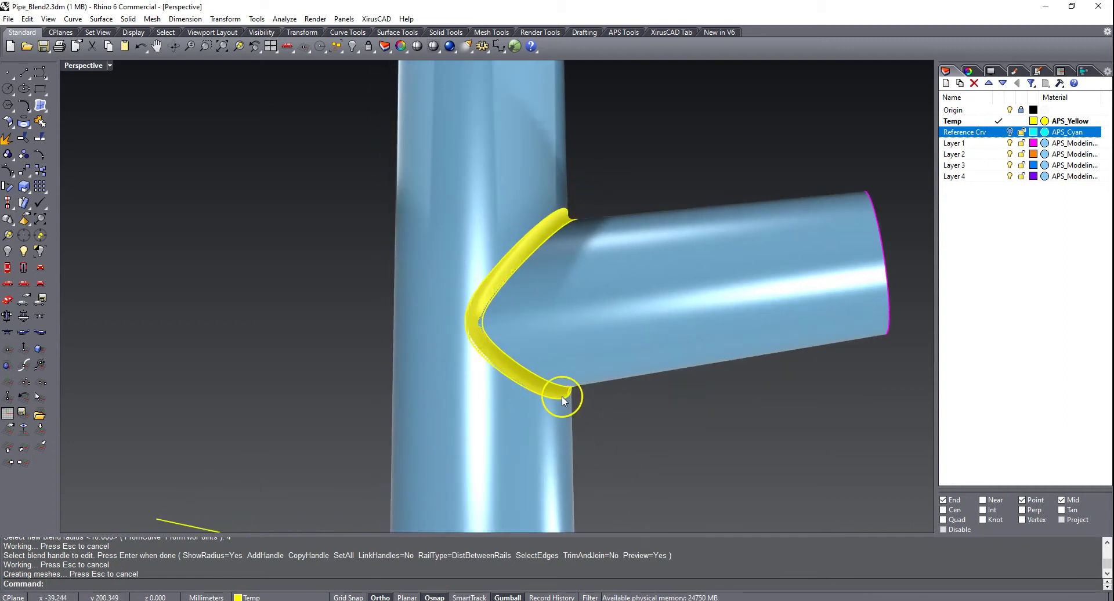
scroll(460, 336, down, 3)
right_drag(460, 336, 409, 328)
scroll(473, 364, up, 2)
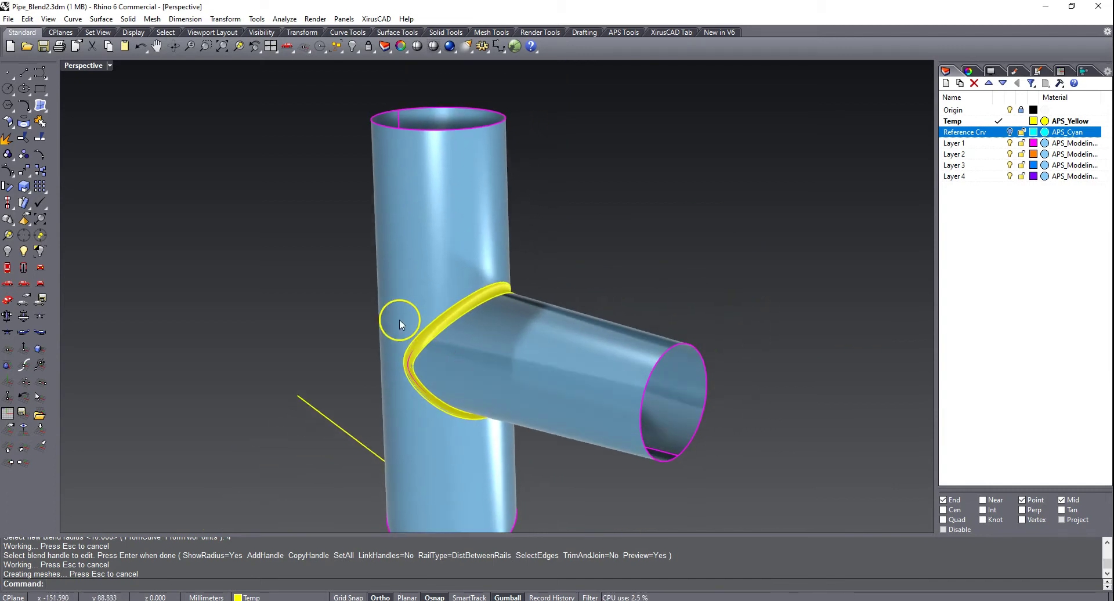
click(421, 342)
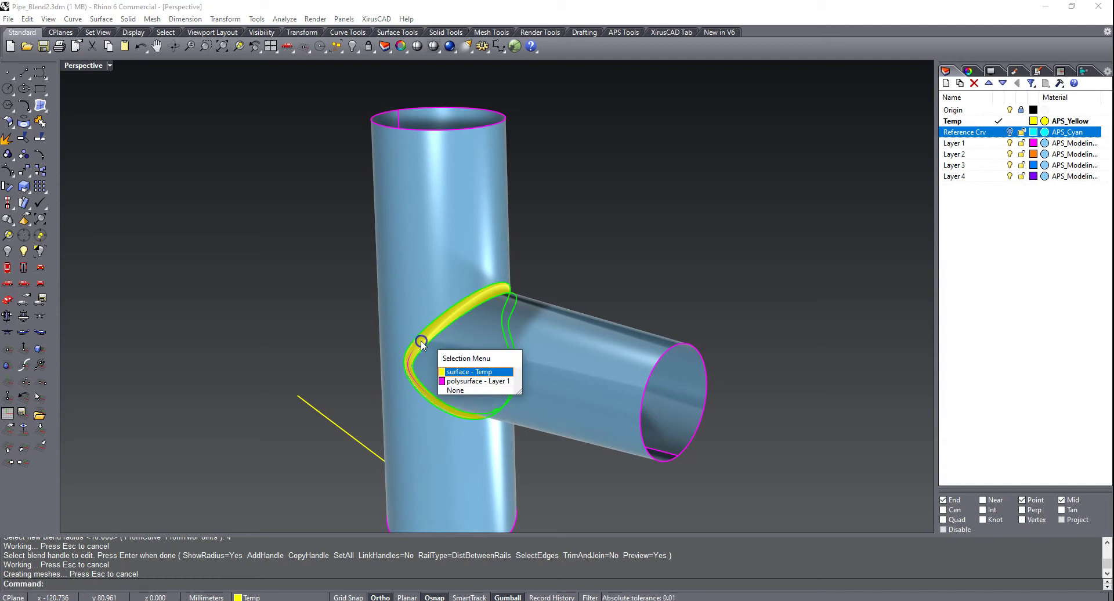
key(Return)
key(Delete)
text(Show)
key(Return)
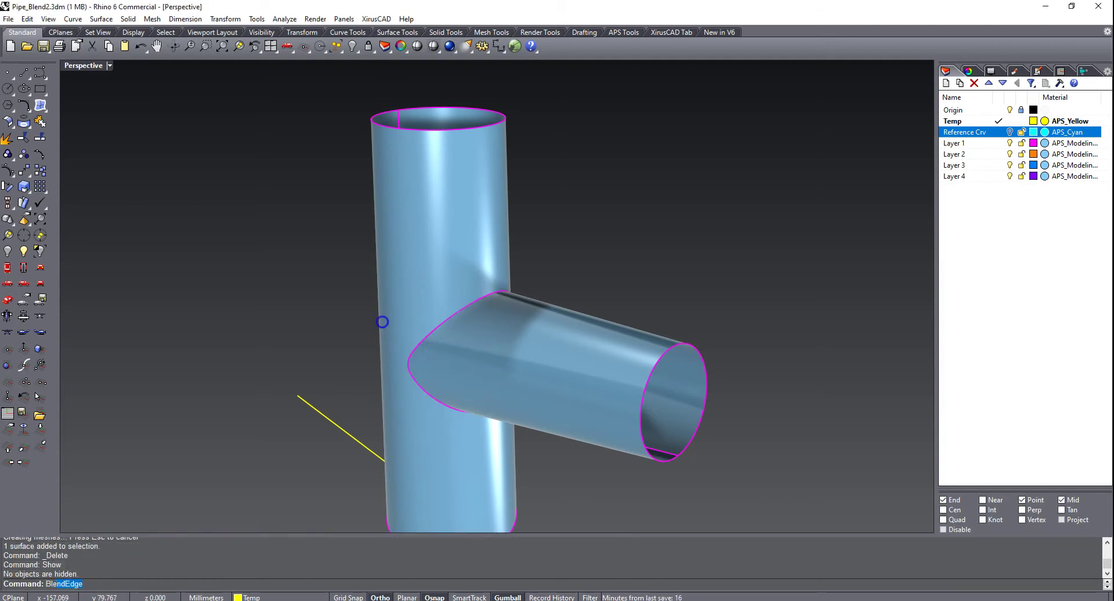
Preview a radius 10 edge blend on the pipe intersection edge with the rail type RollingBall
text(Blend)
key(Return)
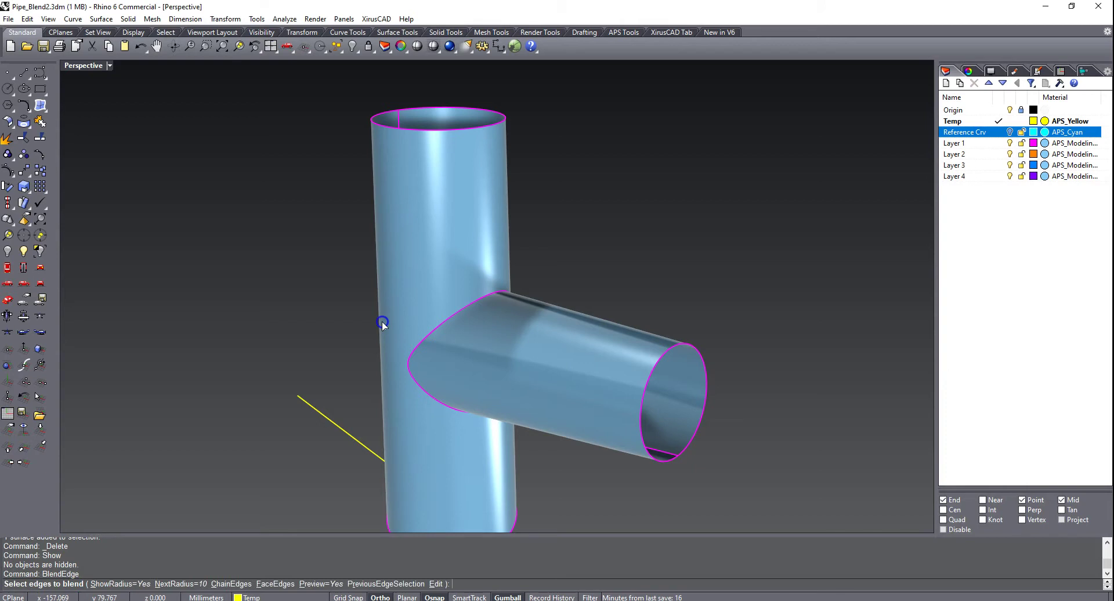
click(441, 325)
right_click(530, 257)
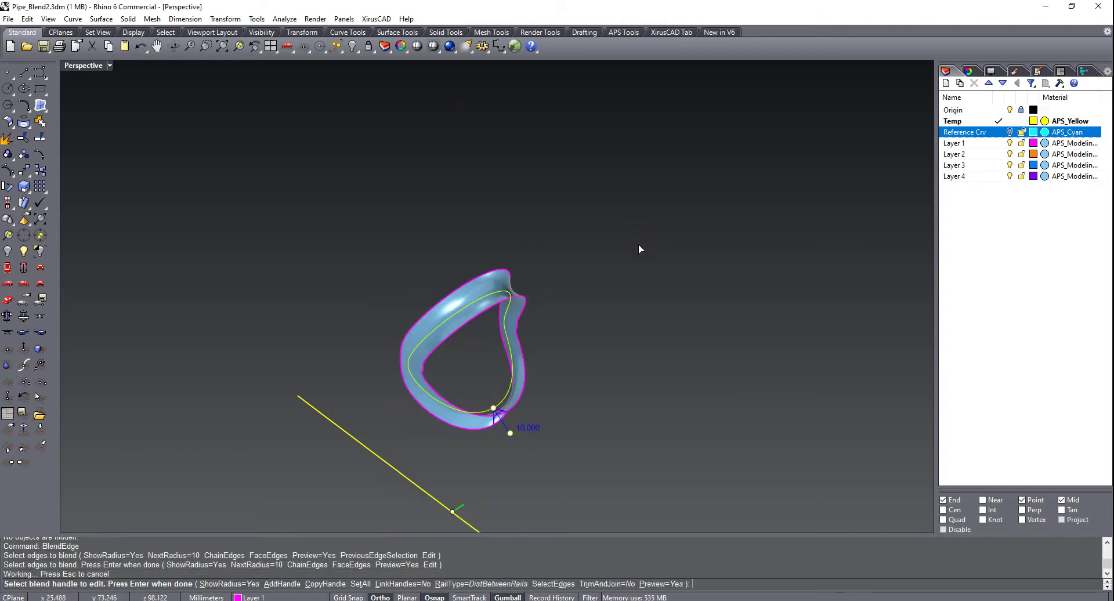
click(496, 584)
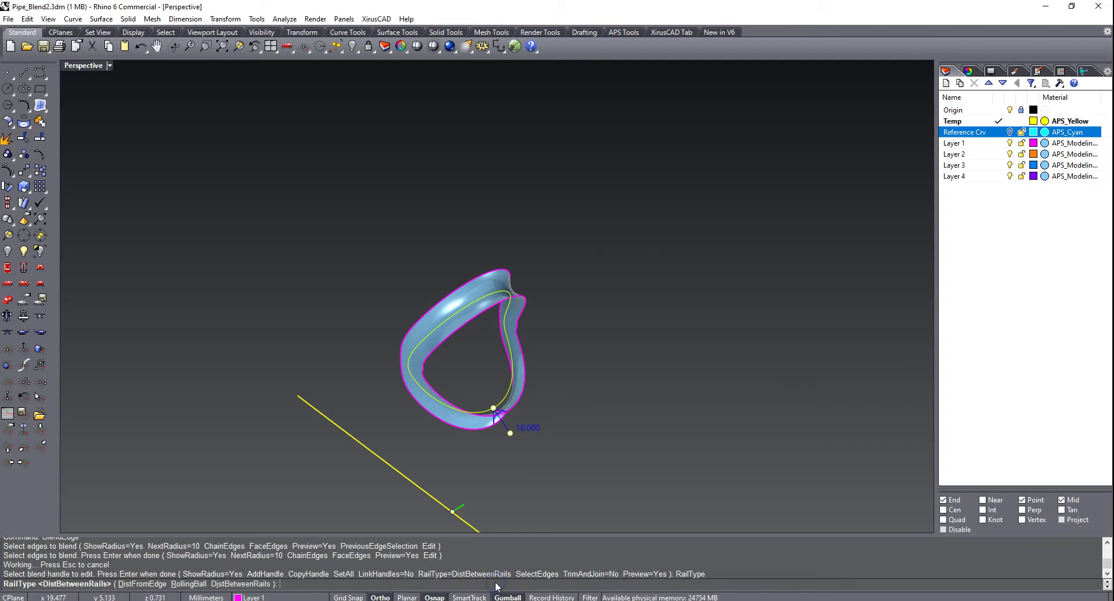
click(189, 584)
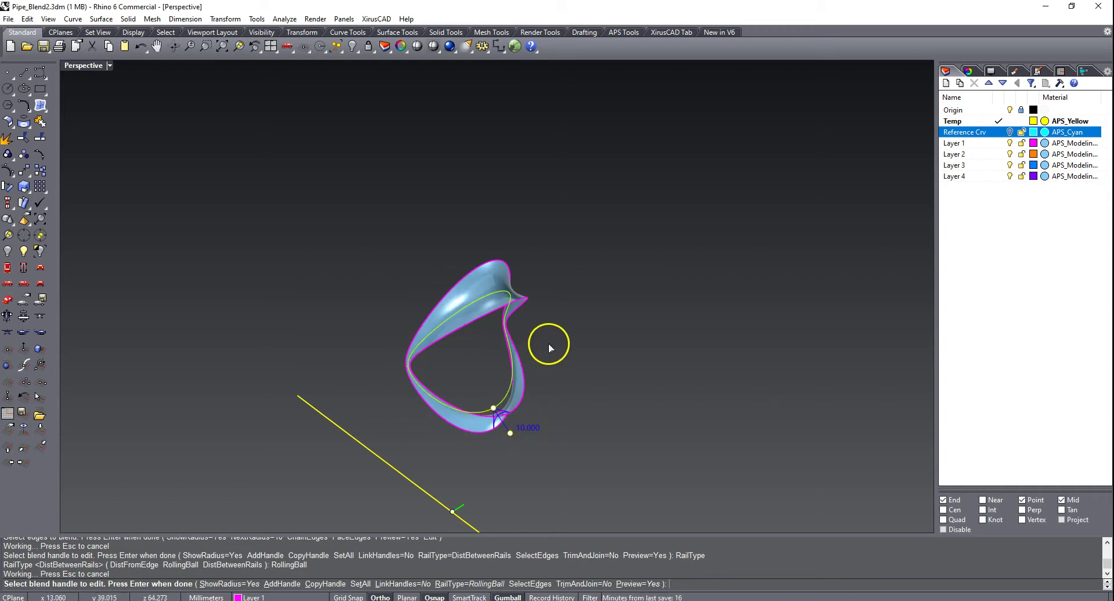
right_drag(548, 343, 625, 305)
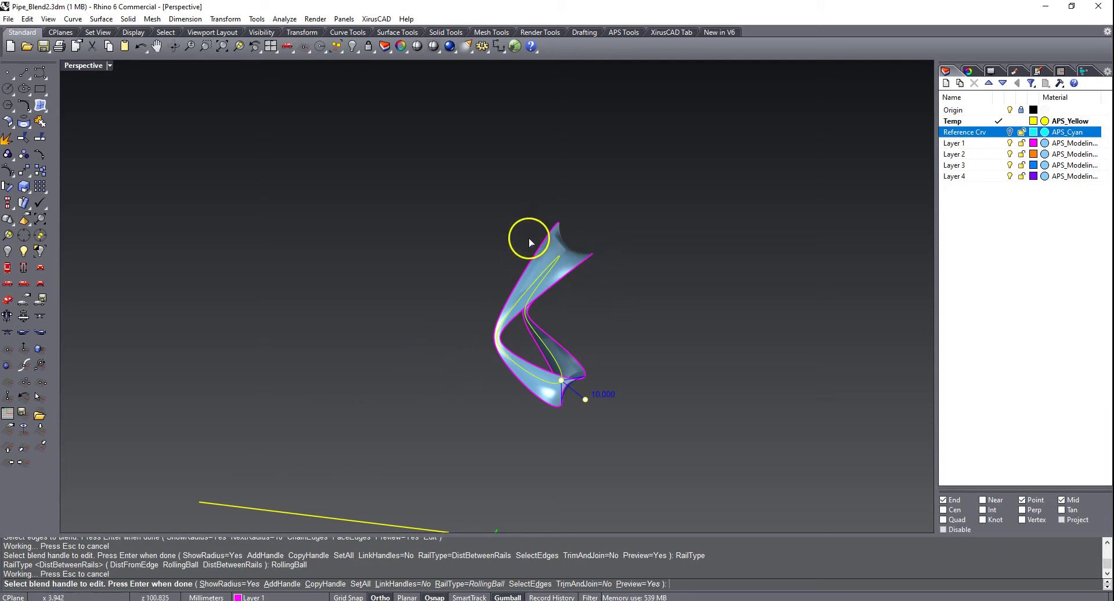
scroll(513, 293, up, 2)
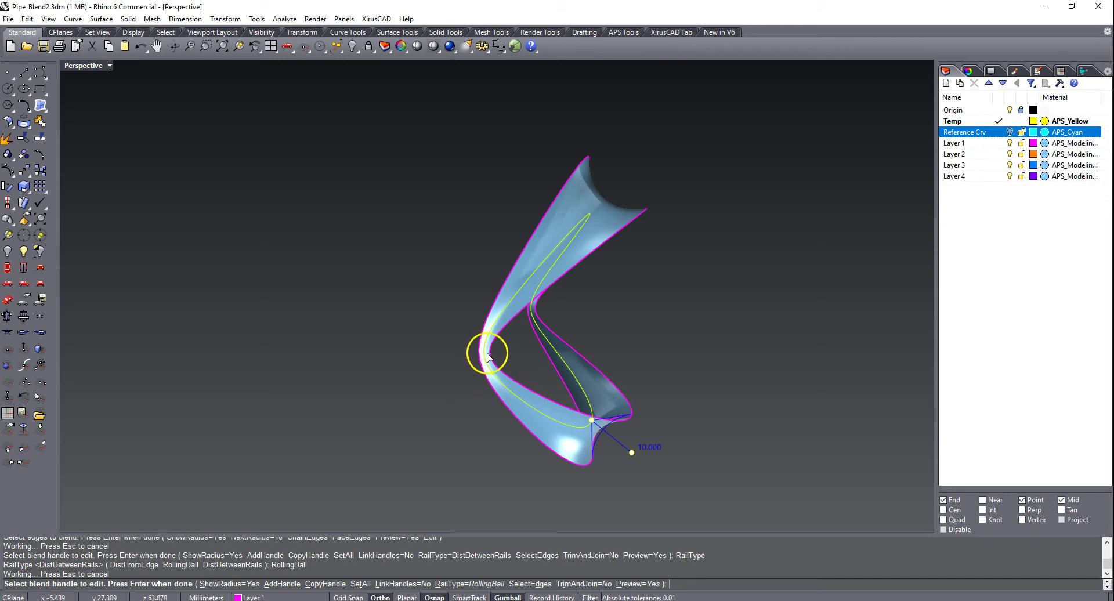
Switch the previewed blend's rail type to DistBetweenRails and examine its tight inner edge
click(459, 584)
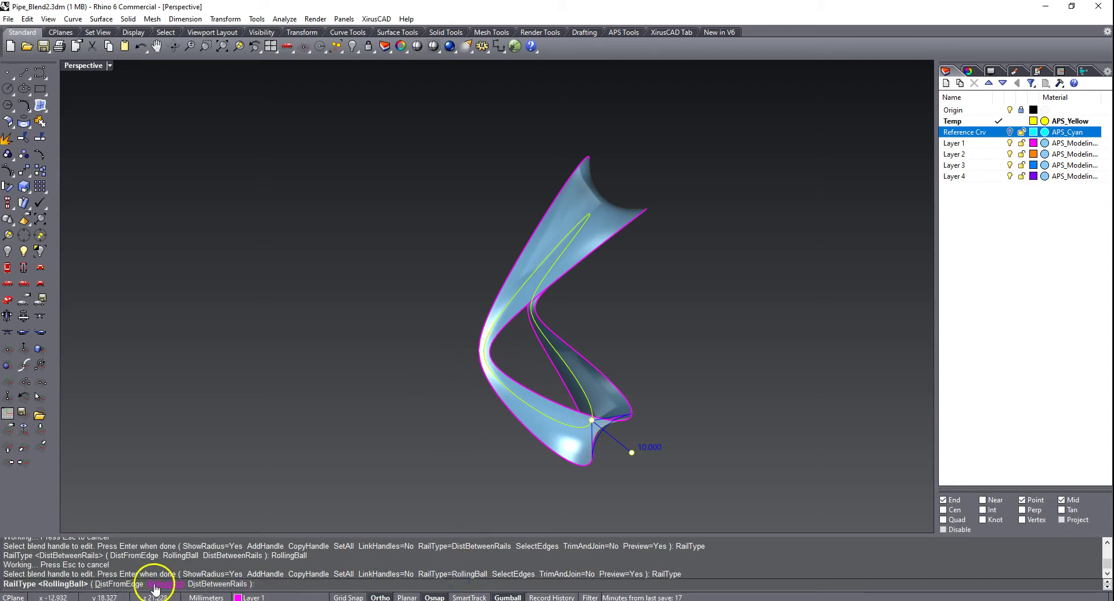
click(200, 584)
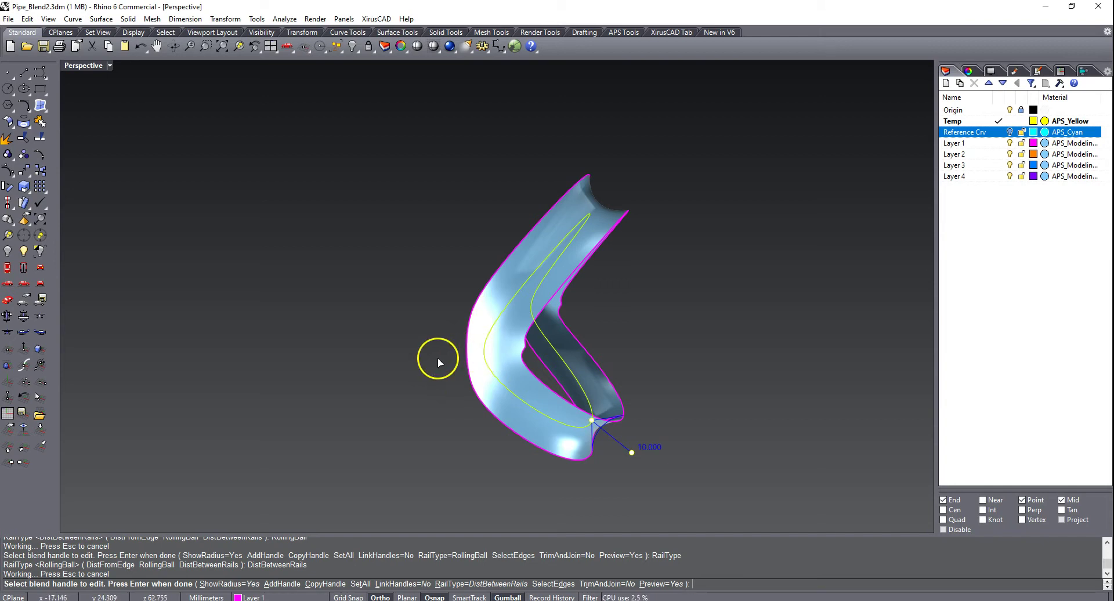
scroll(533, 350, up, 3)
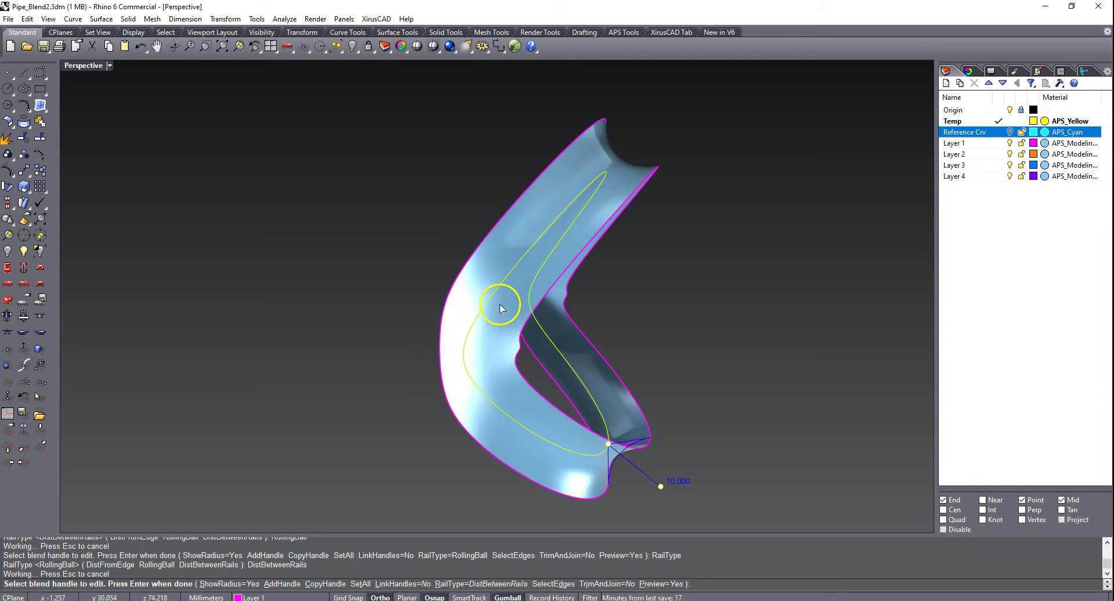
Enlarge the blend radius with its handle to about 11.1 and about 13.4 mm, and cancel the blend
click(661, 487)
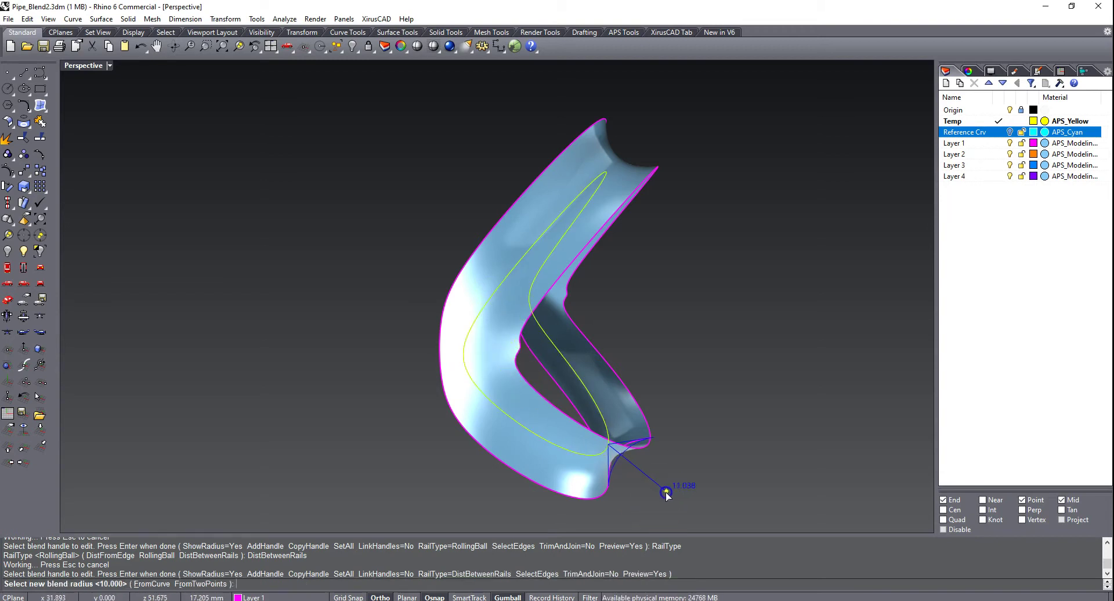
click(667, 491)
click(530, 348)
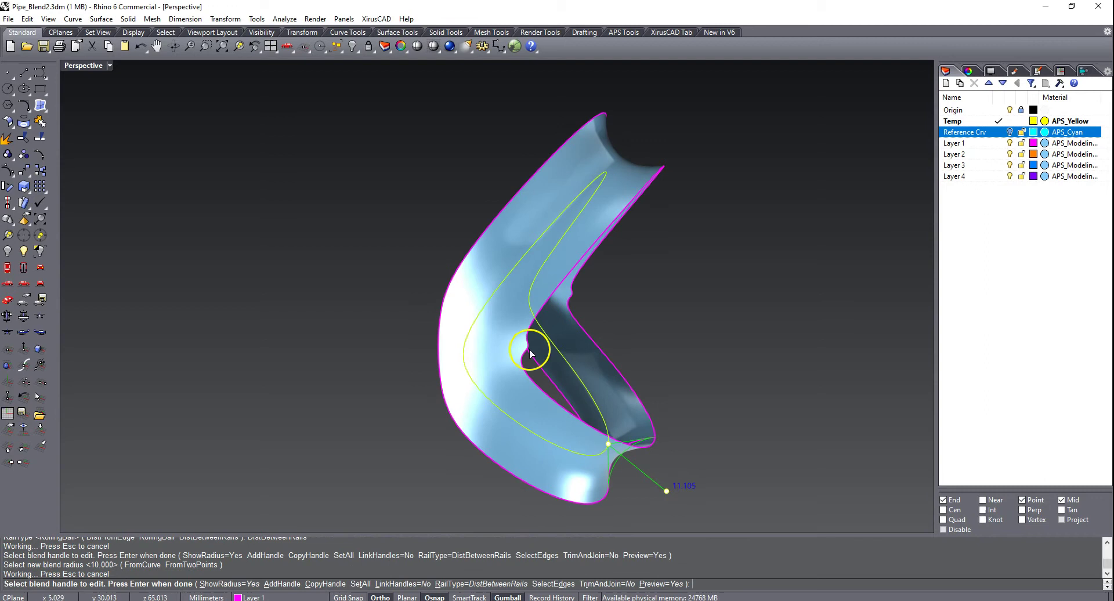
click(674, 492)
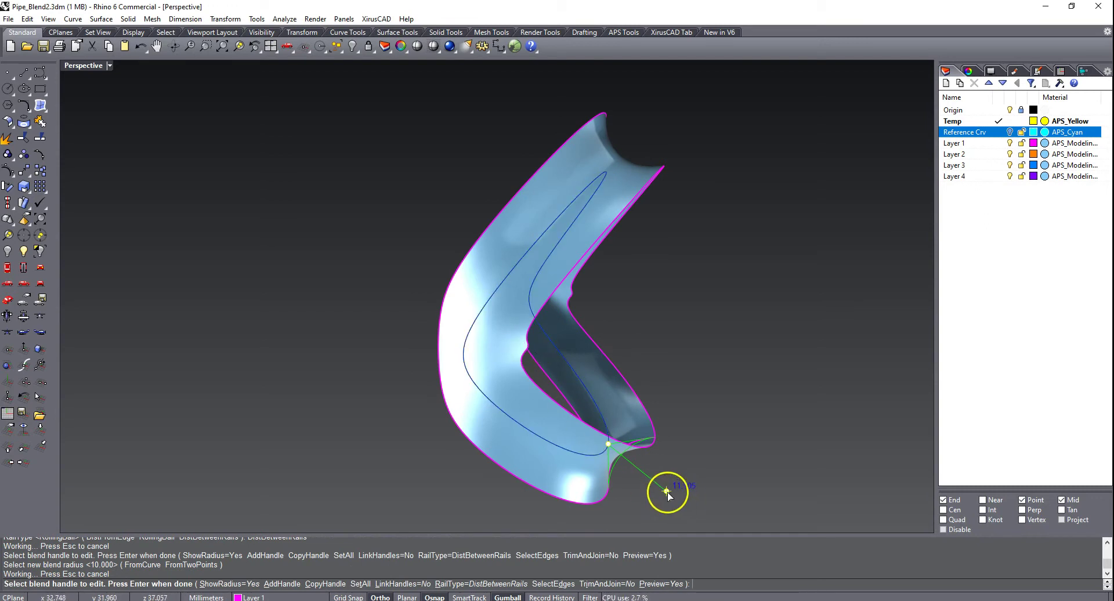
click(679, 500)
right_drag(679, 500, 616, 338)
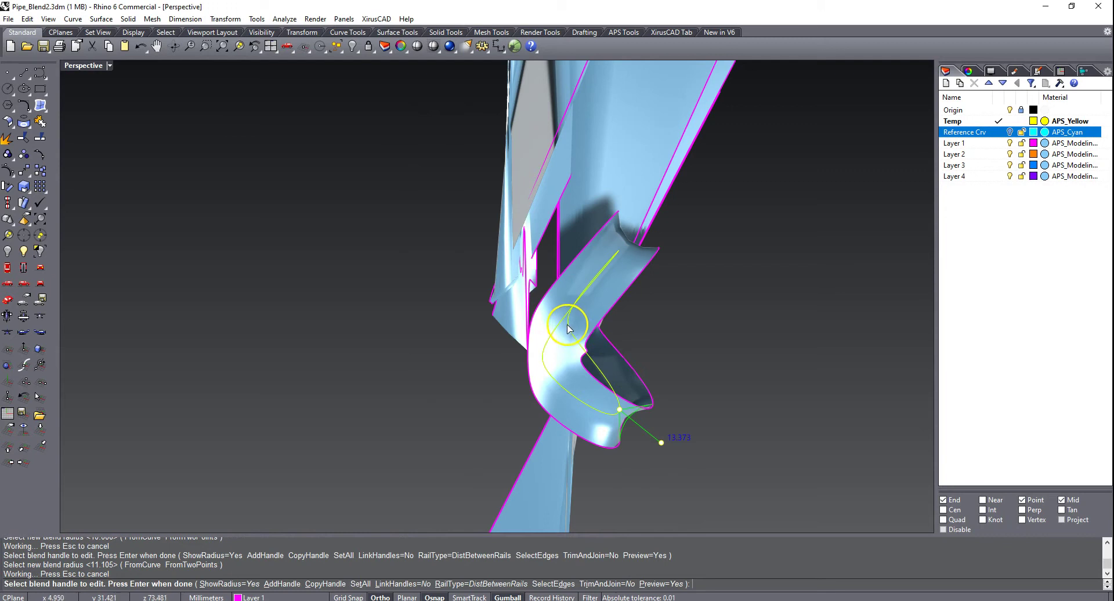
key(Escape)
Duplicate the intersection edge between the two pipes as a curve with DupEdge on the current layer
key(Home)
right_drag(517, 350, 455, 405)
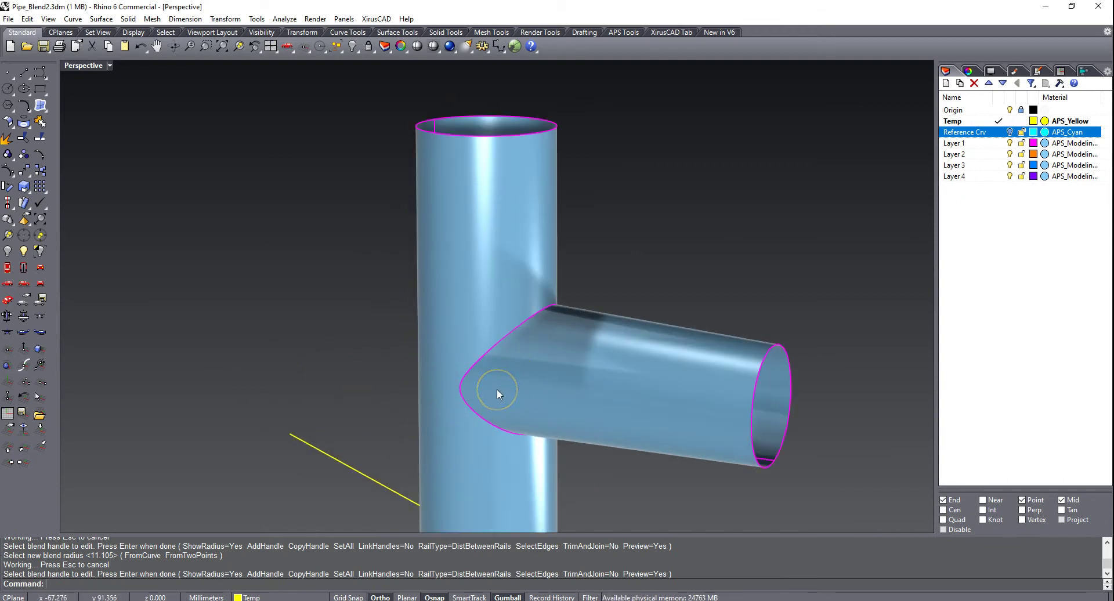
right_drag(513, 404, 533, 420)
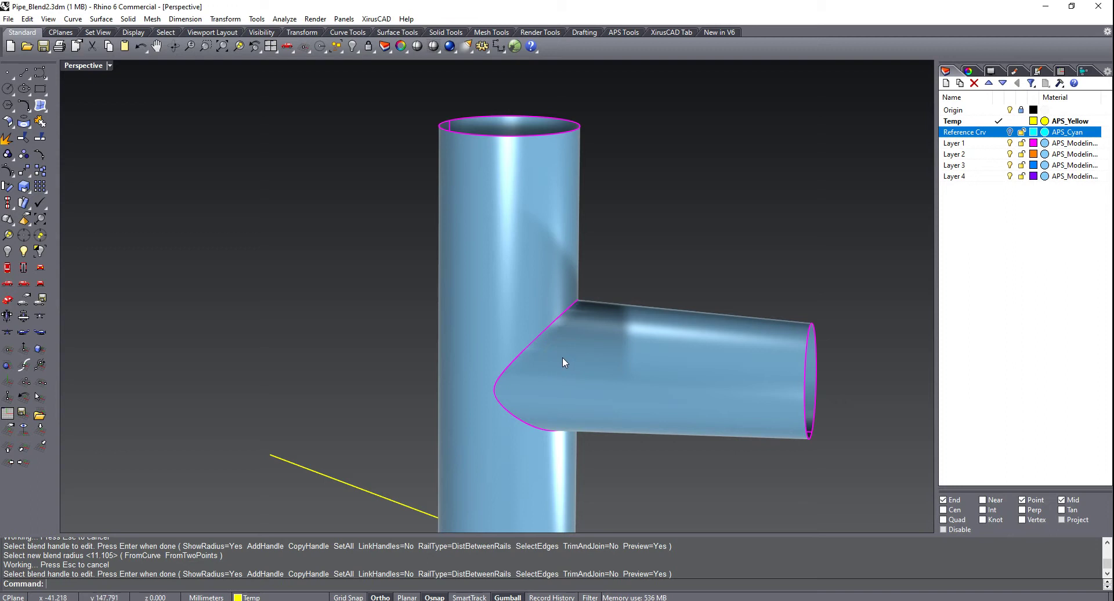
scroll(562, 357, down, 3)
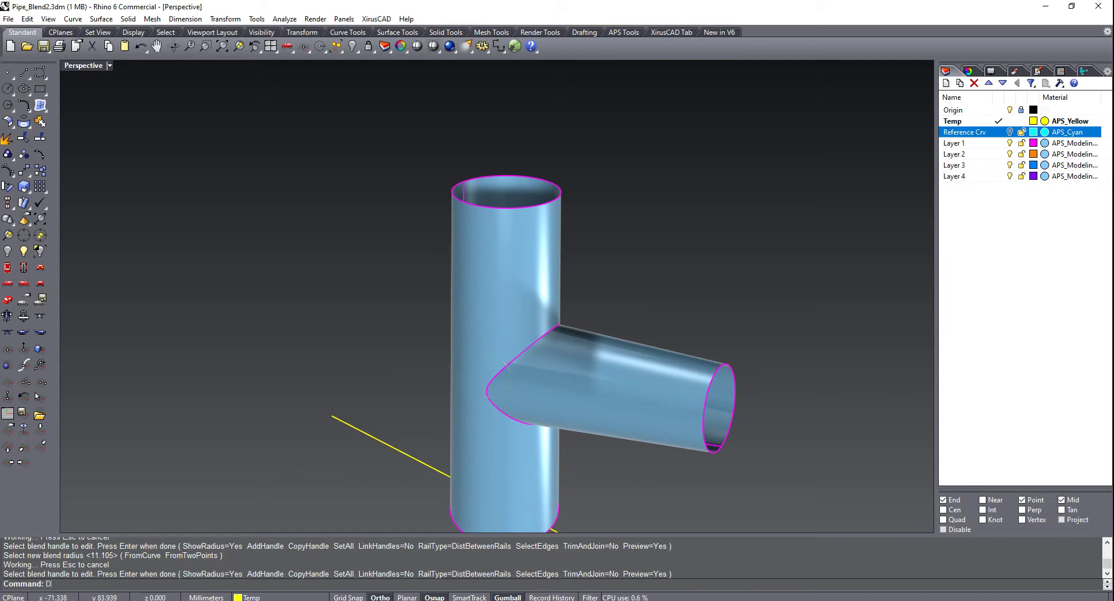
key(Return)
text(D)
key(Return)
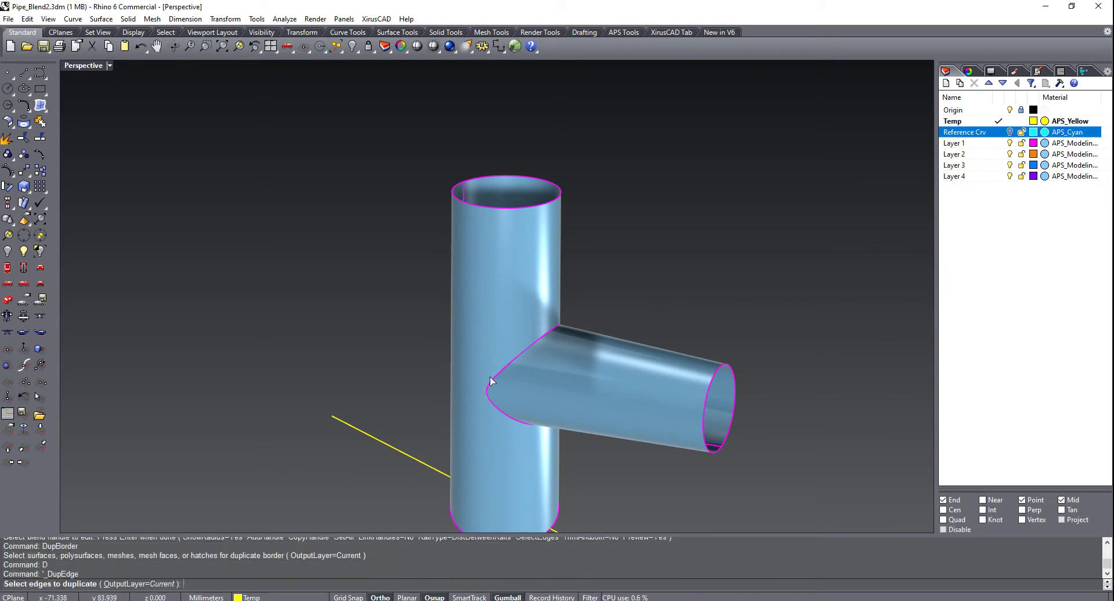
click(510, 357)
right_click(554, 326)
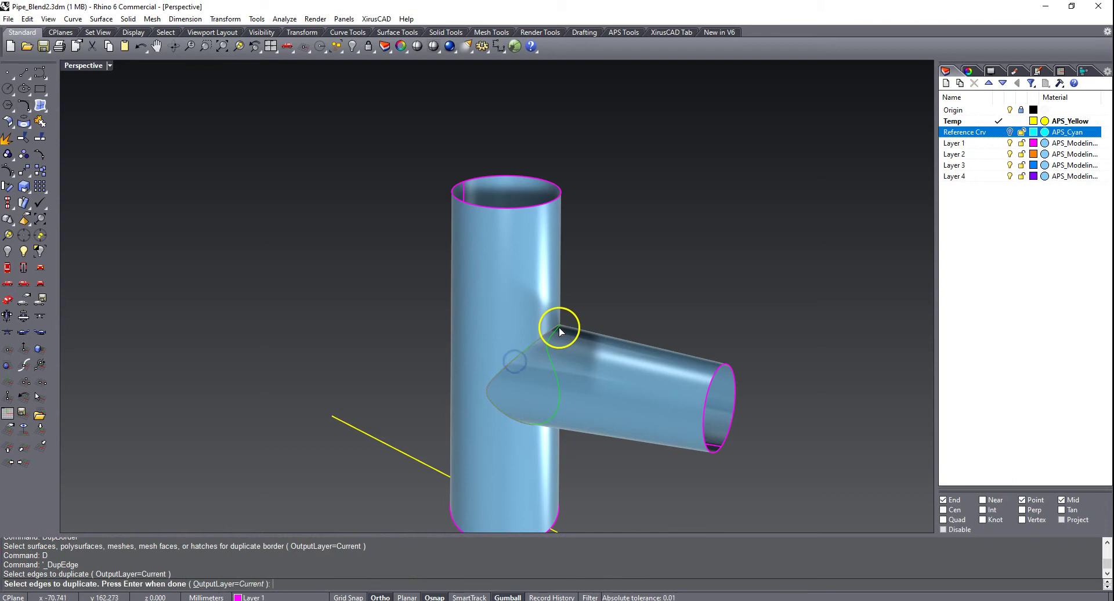
Split the joined pipe polysurface into two halves, using the long straight line through its base as the cutting object
right_drag(592, 279, 586, 364)
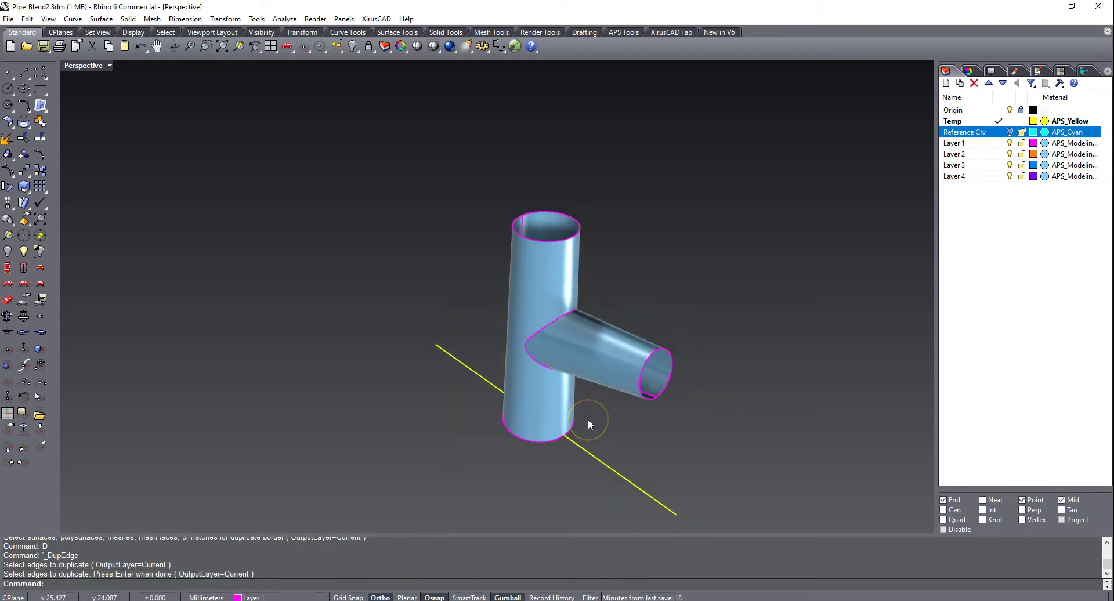
text(S)
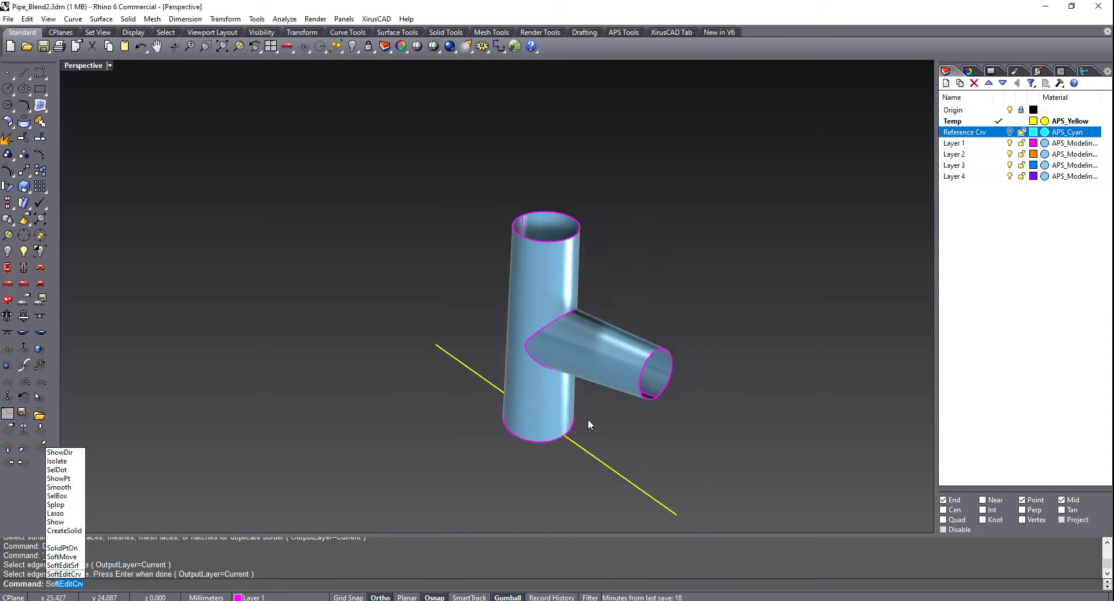
text(plit)
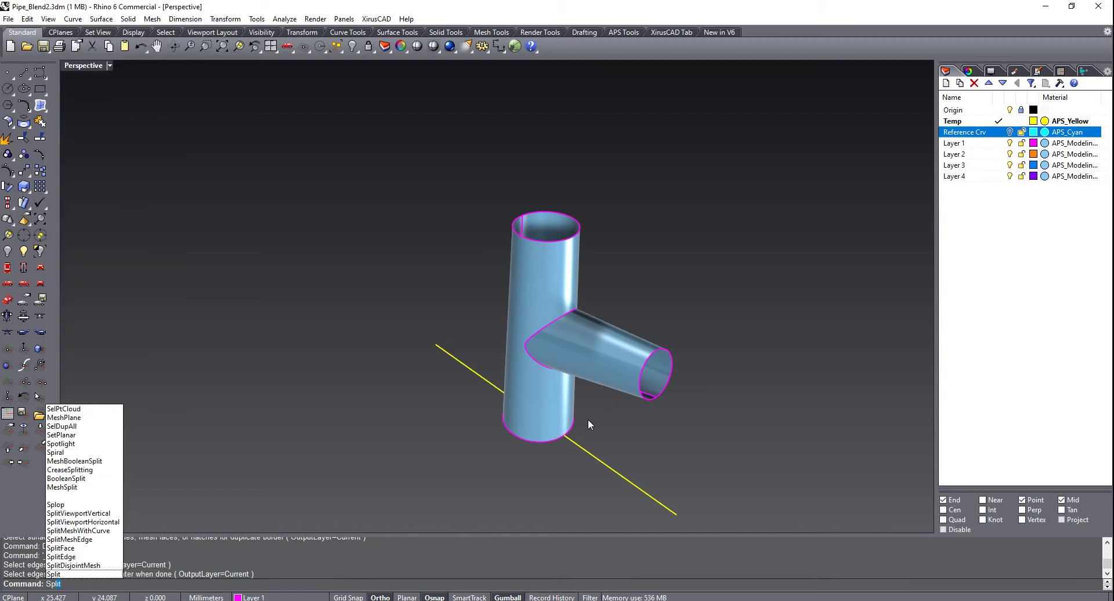
key(Return)
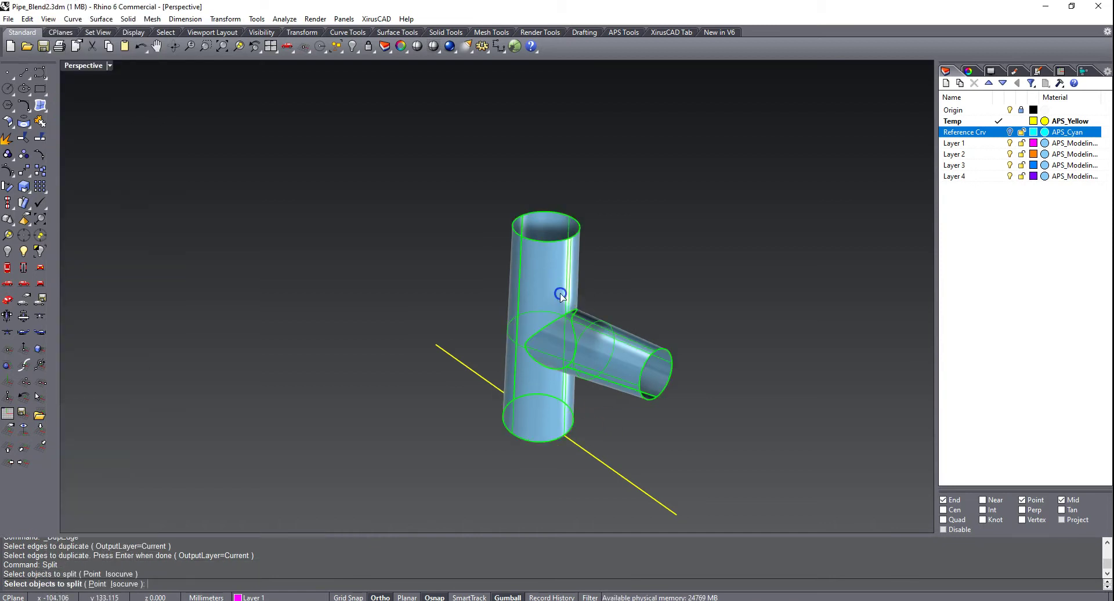
click(596, 335)
right_click(614, 430)
click(603, 462)
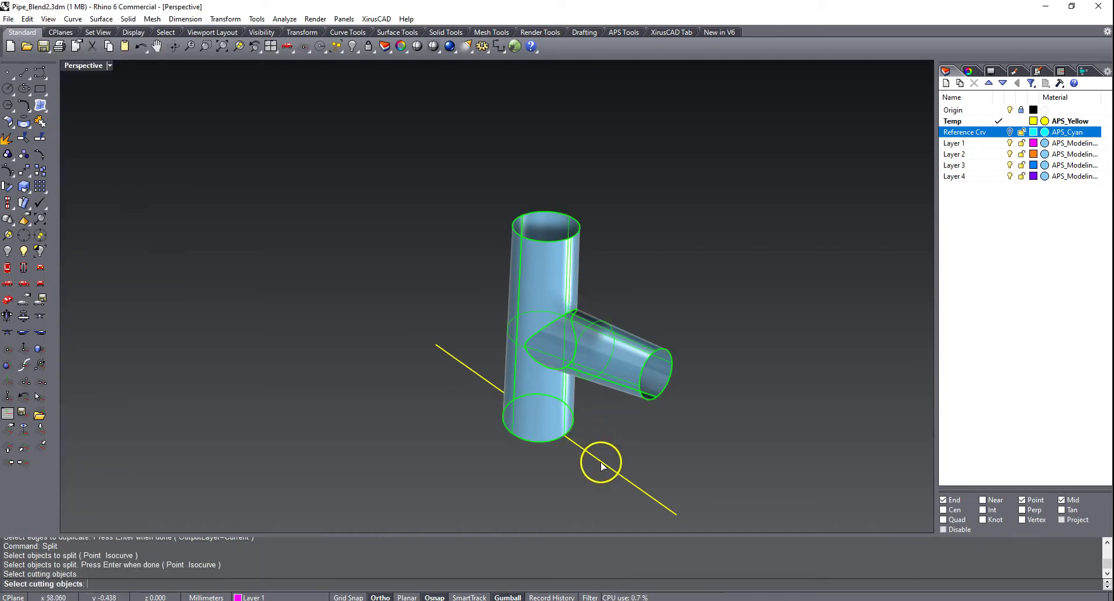
right_click(608, 451)
Delete the rear half of the split pipes and the straight cutting line
click(552, 343)
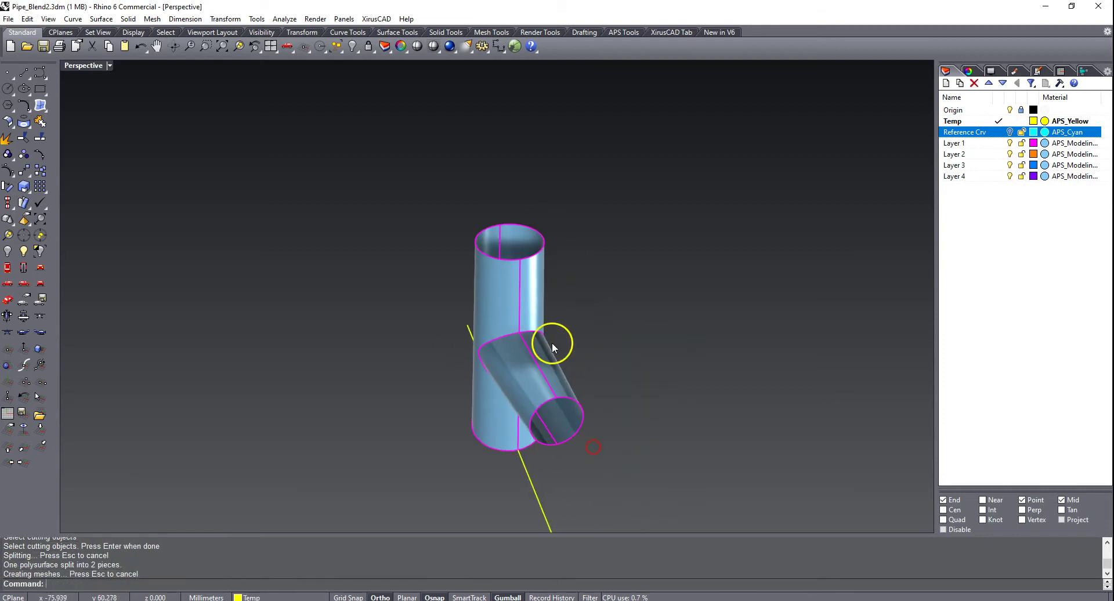
key(Delete)
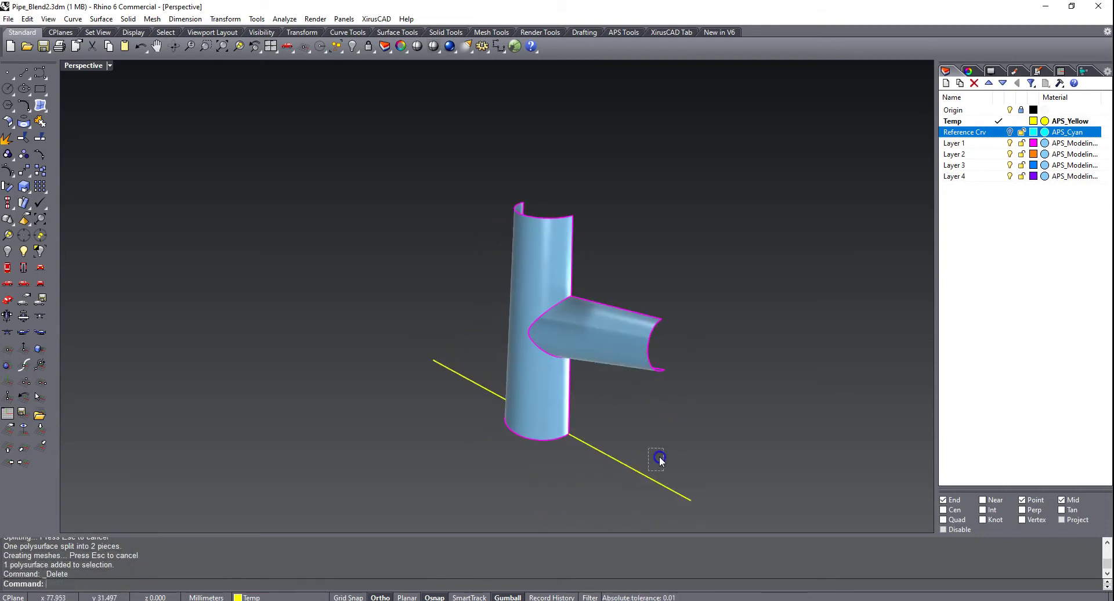
click(642, 476)
key(Delete)
Duplicate the remaining half of the intersection edge between the two pipes with DupEdge in the Front view
right_click(761, 346)
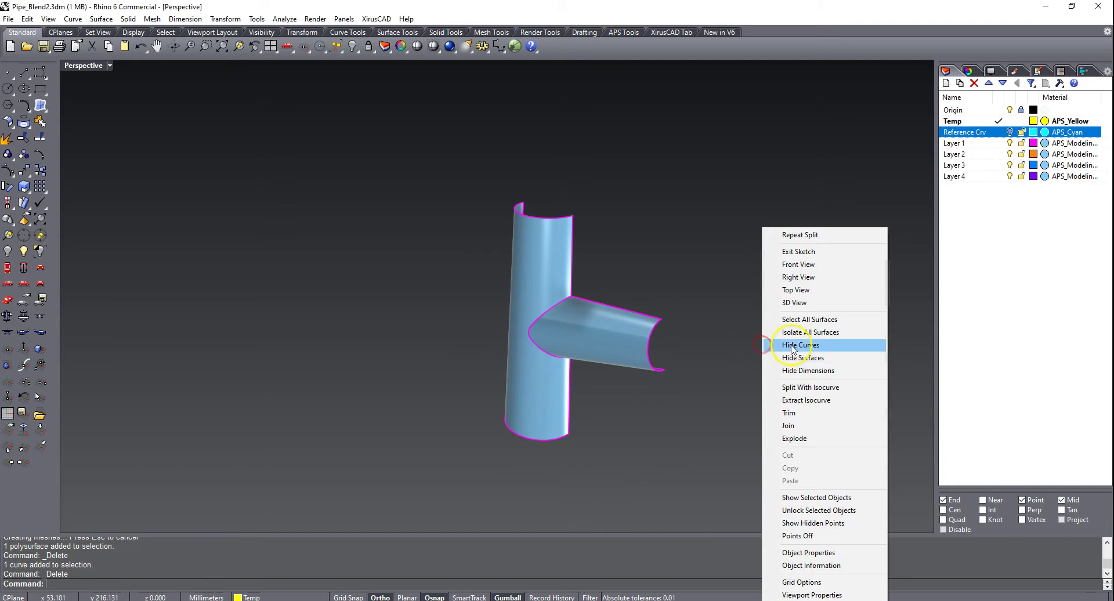
click(798, 264)
scroll(592, 270, up, 3)
right_drag(591, 269, 556, 364)
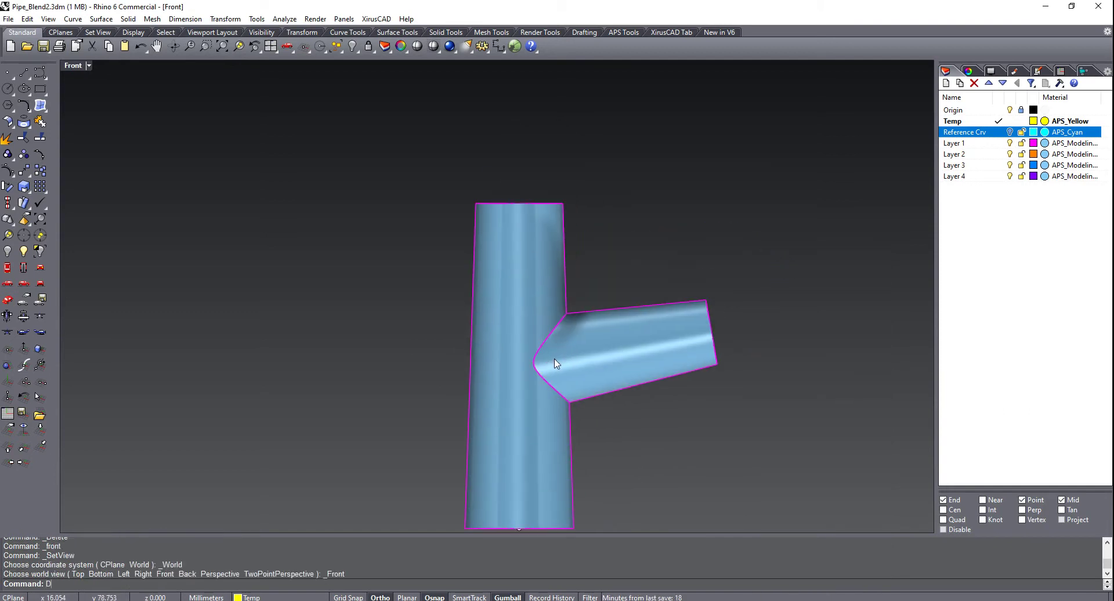
key(Return)
click(552, 333)
right_click(636, 240)
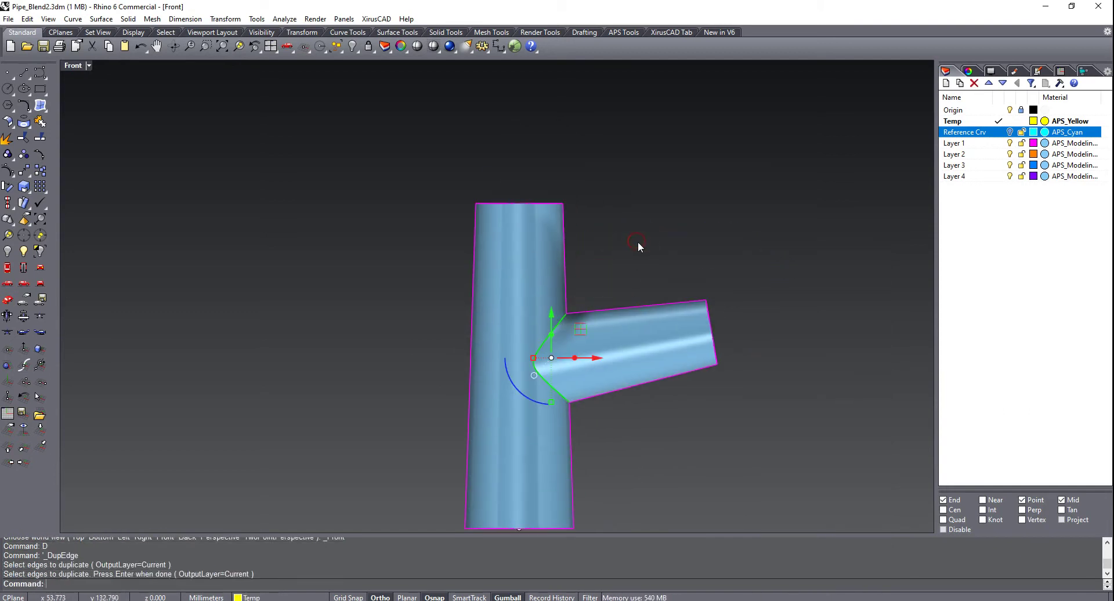
key(Escape)
Create a Pipe surface of start and end radius 10 along the duplicated intersection curve, without intermediate radii, in the 3D view
right_click(653, 238)
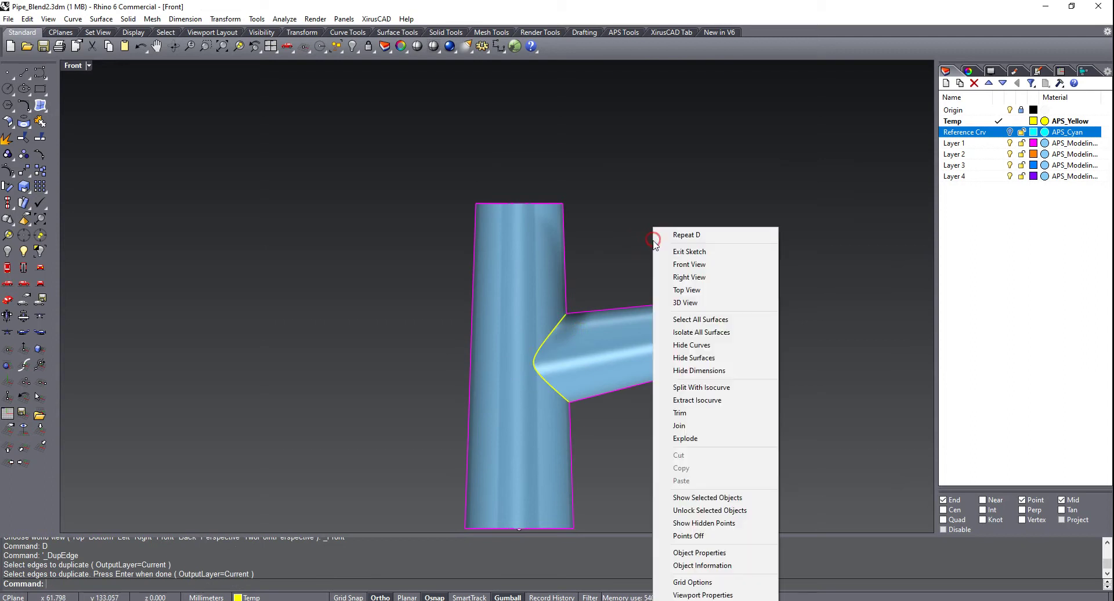
click(679, 303)
scroll(511, 331, up, 4)
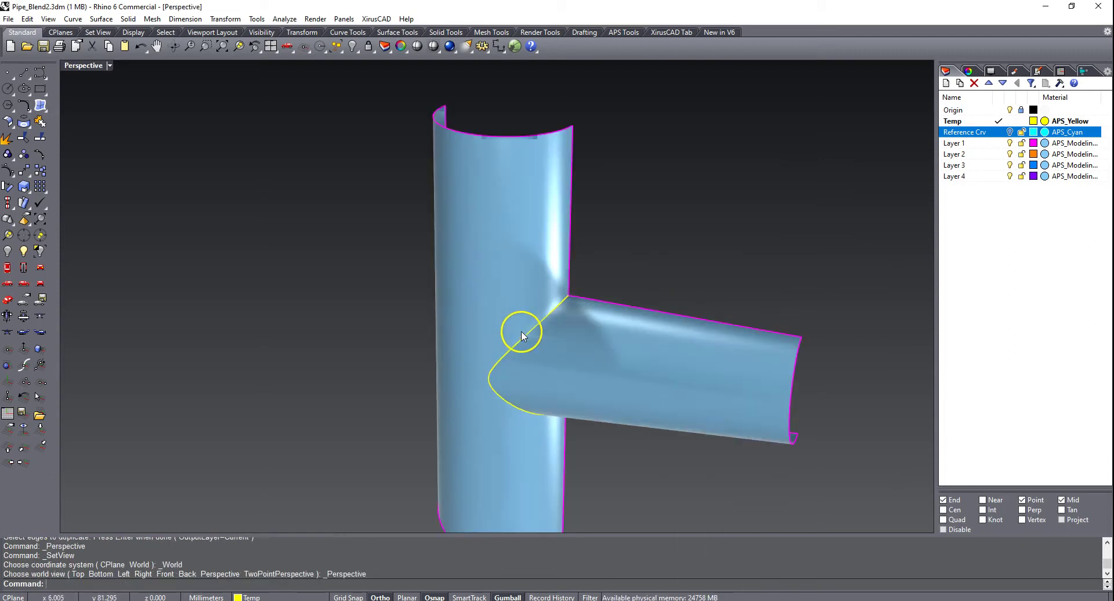
scroll(521, 336, up, 2)
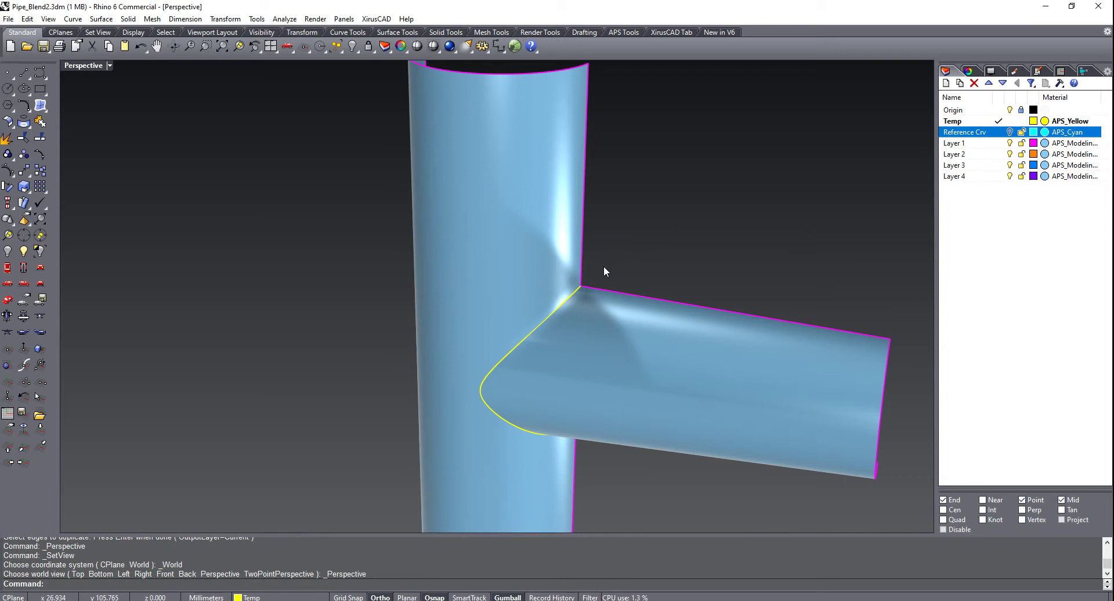
click(558, 313)
text(Pipe)
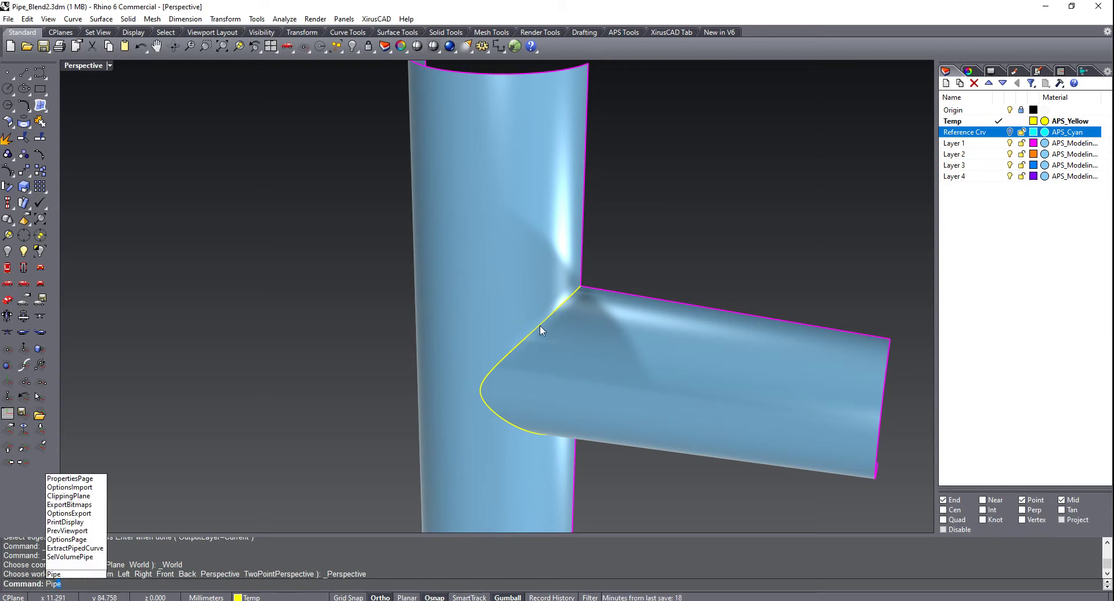
key(Return)
click(580, 292)
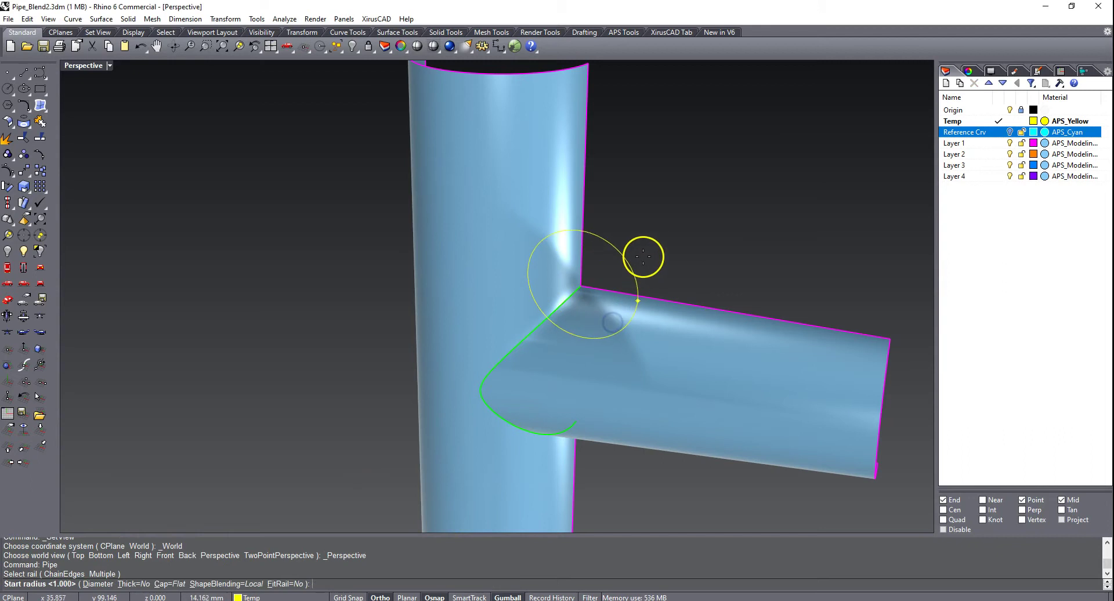
text(1)
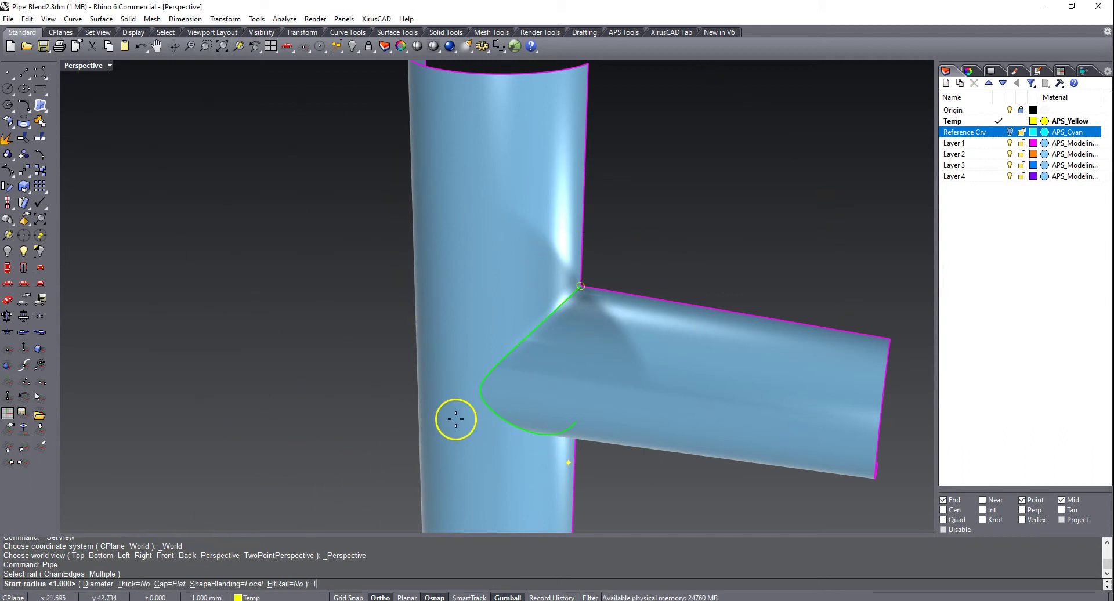
text(0)
key(Return)
key(Return)
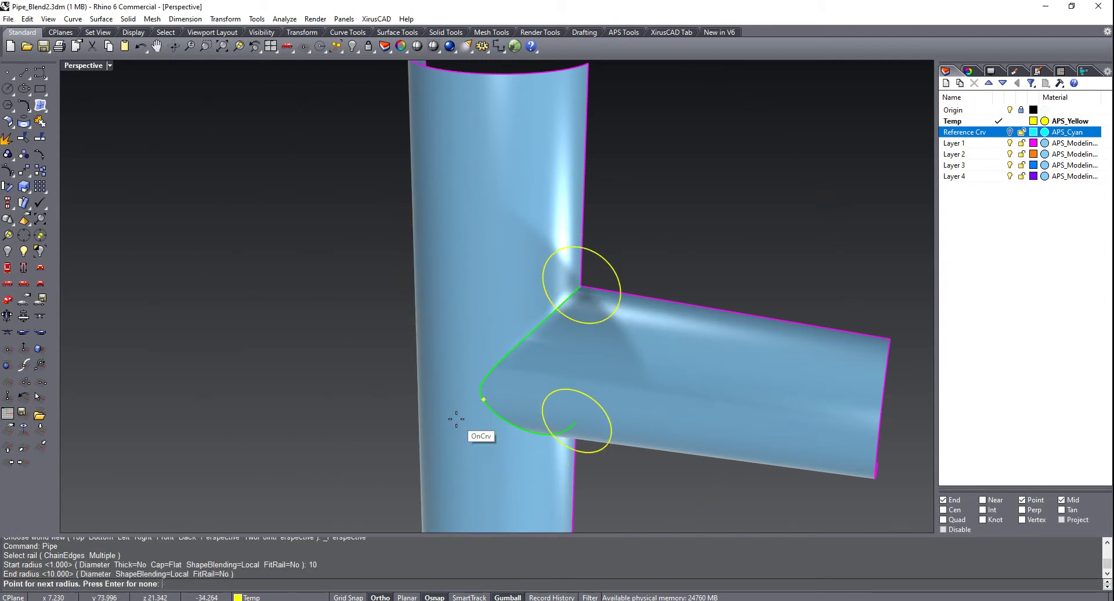
key(Return)
Intersect the radius 10 pipe surface with the halved pipe polysurface using Intersect
right_drag(456, 419, 550, 308)
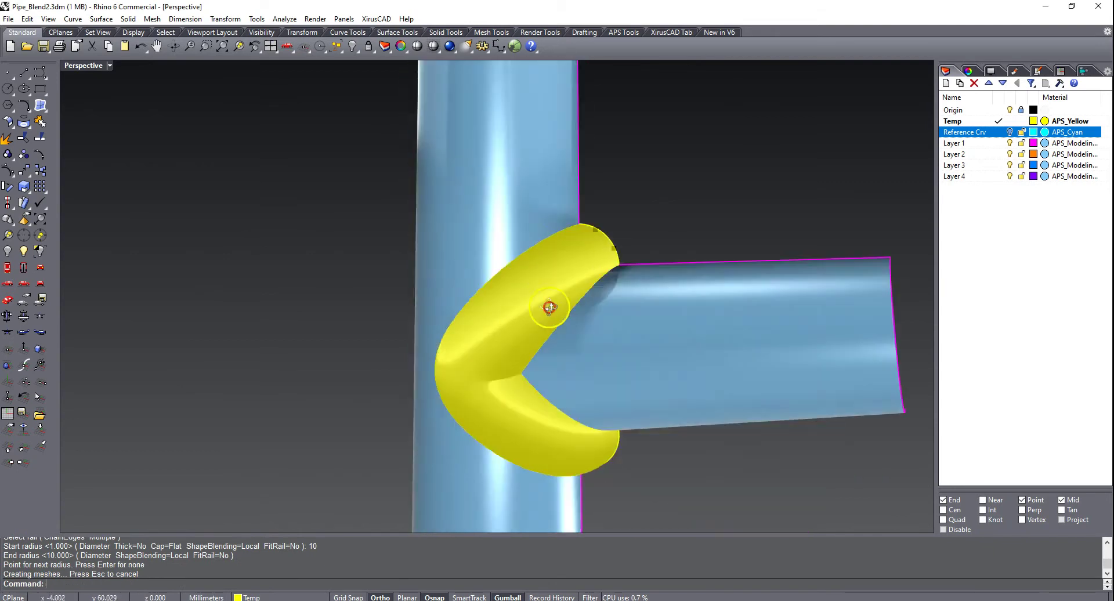
scroll(551, 361, up, 3)
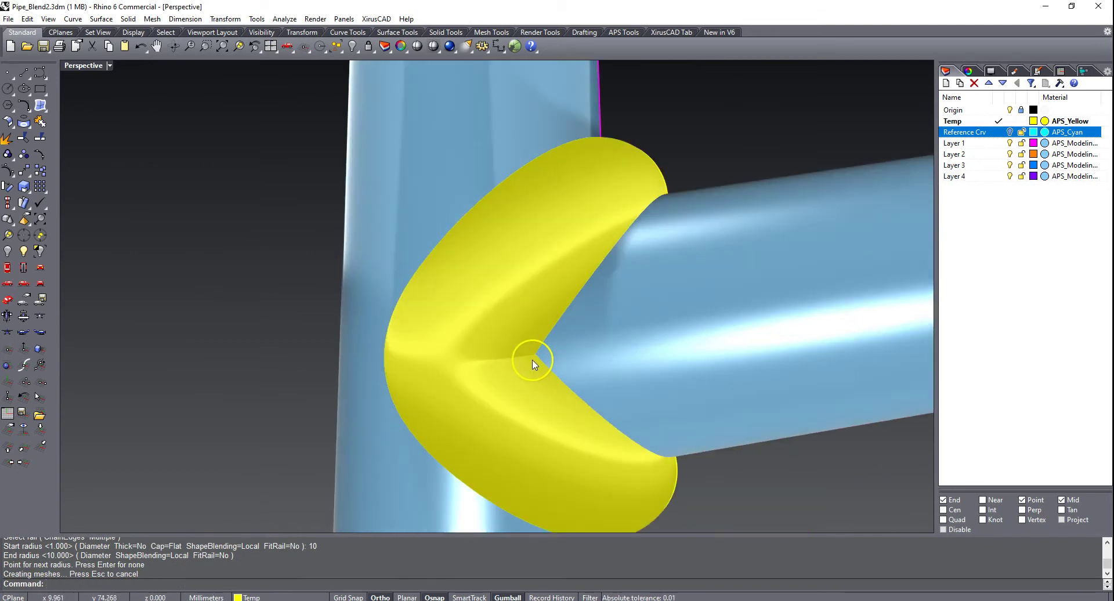
scroll(530, 359, down, 3)
text(In)
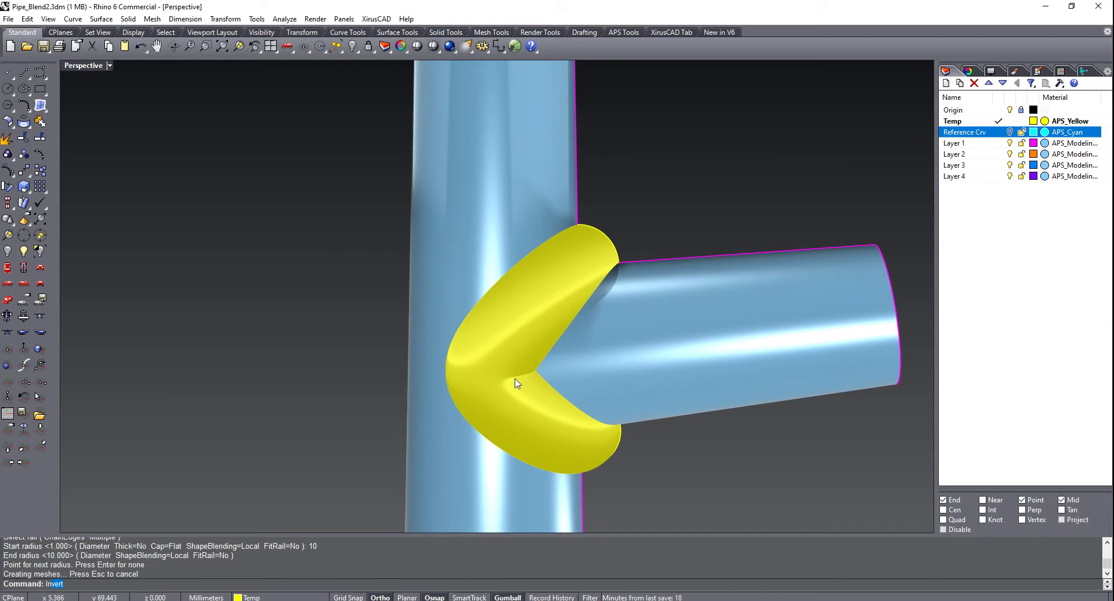
text(ter)
key(Return)
click(643, 325)
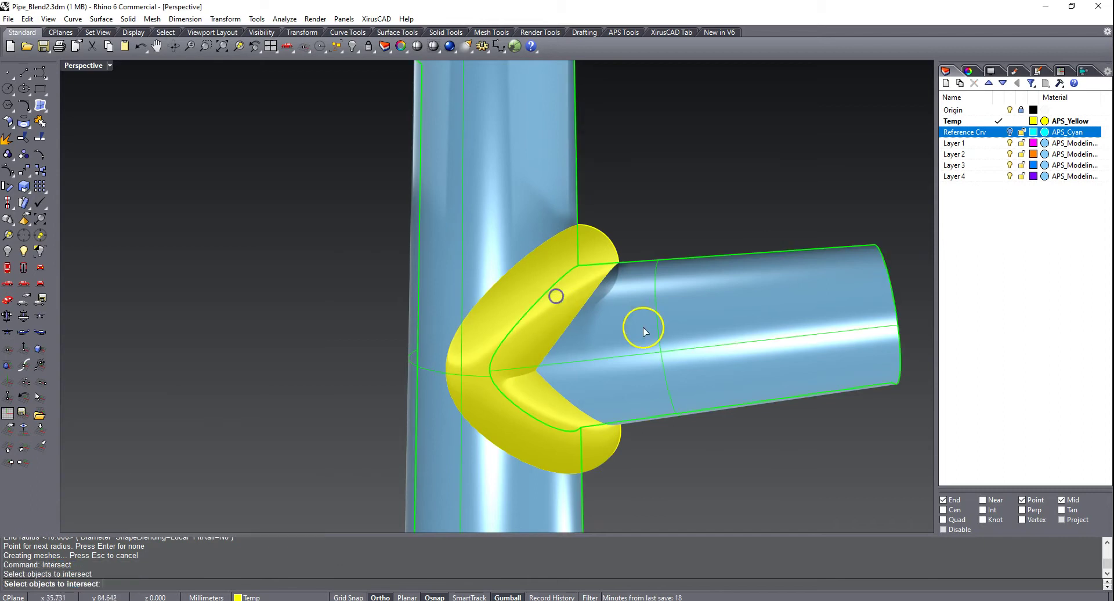
click(590, 284)
right_click(697, 185)
click(699, 235)
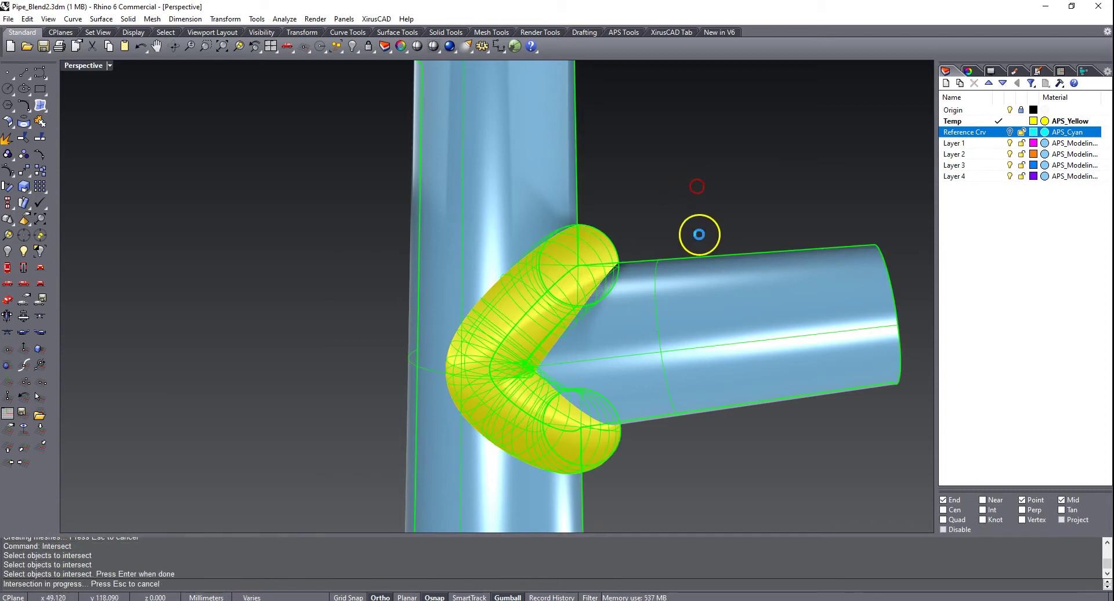
Delete the radius 10 pipe surface and examine the intersection curve on the branch pipe near the junction
click(596, 257)
key(Delete)
scroll(599, 294, up, 5)
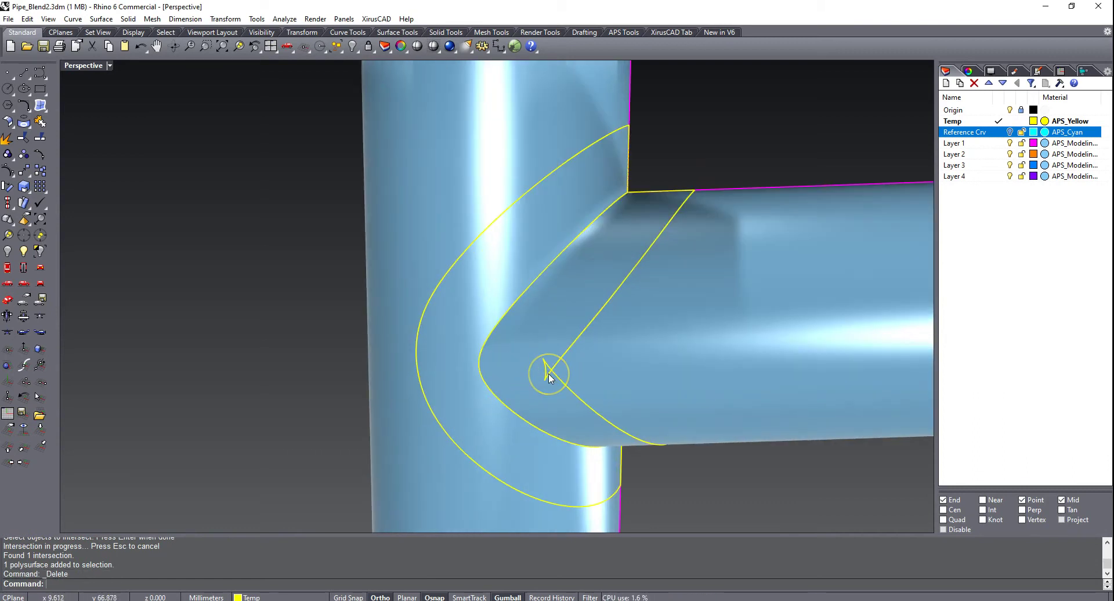
scroll(549, 376, down, 3)
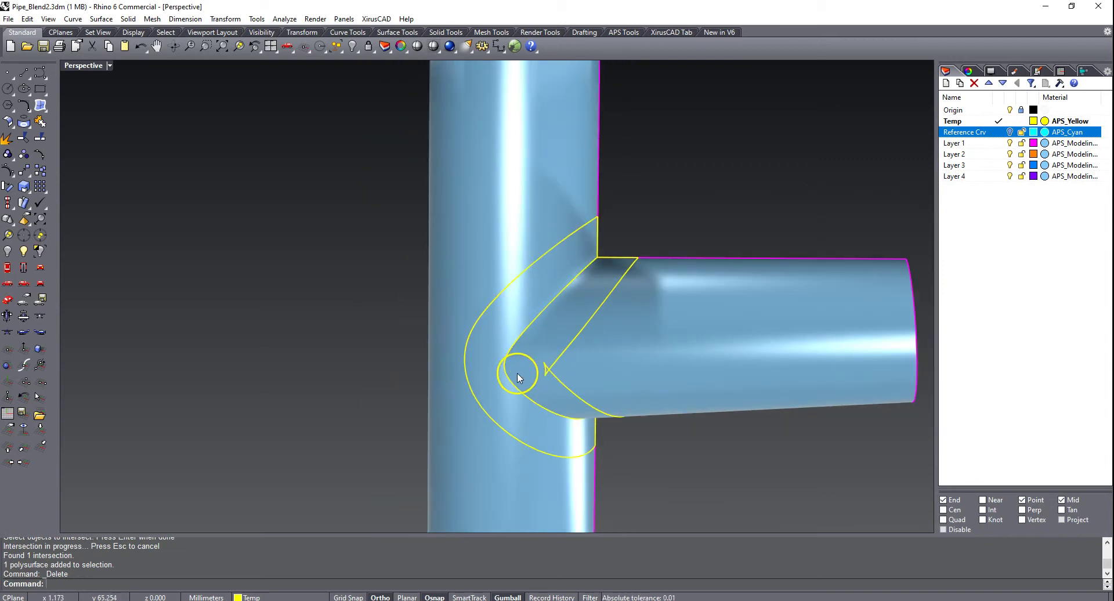
scroll(522, 357, up, 3)
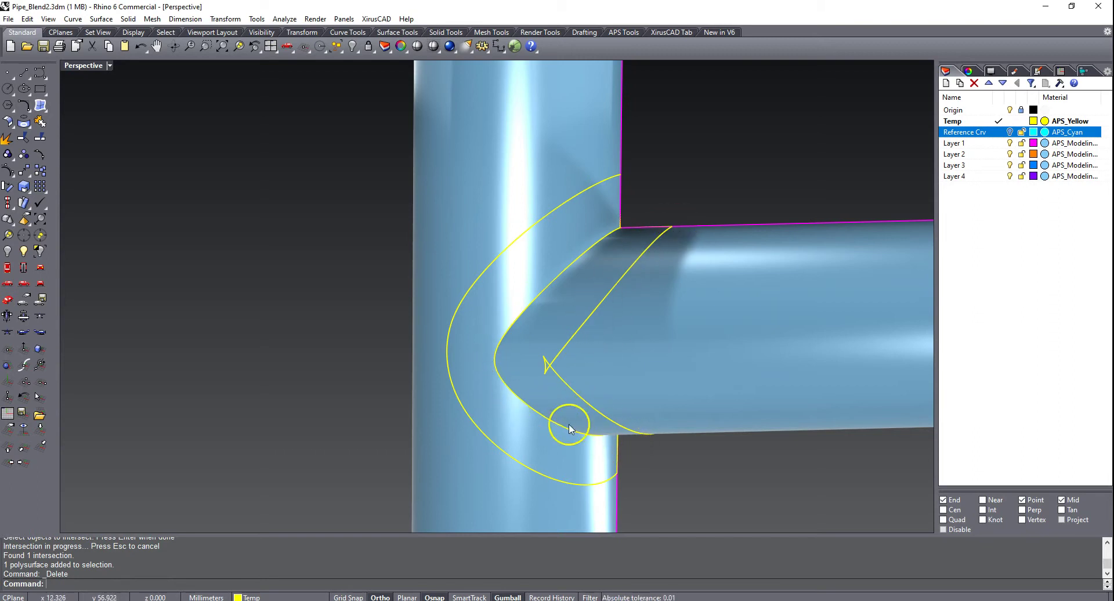
Delete the offset intersection curve, keeping the duplicated edge curve between the pipes
click(589, 407)
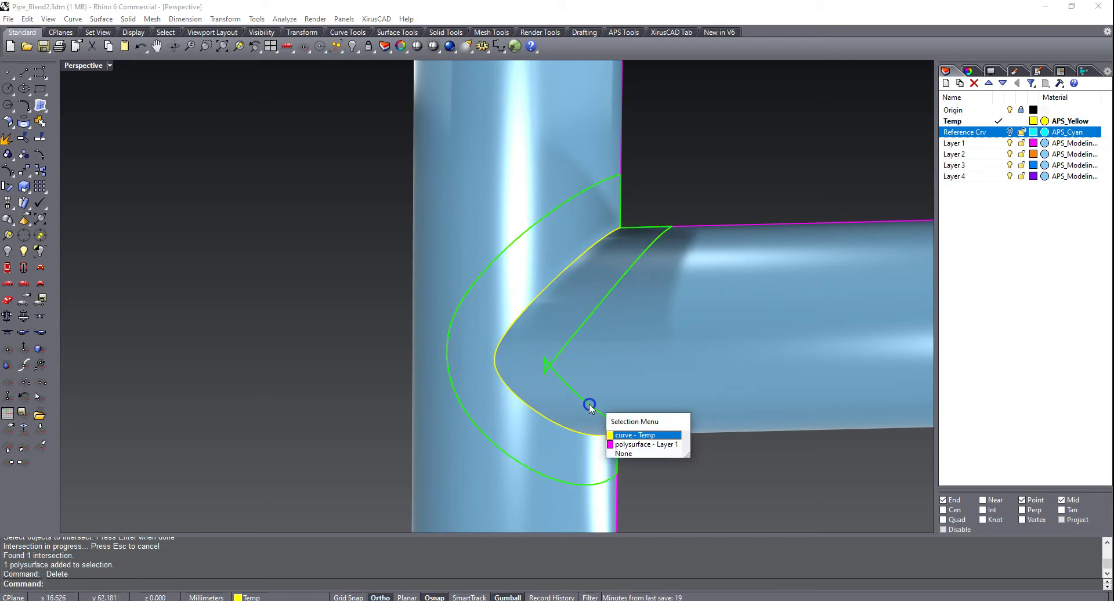
key(Return)
key(Delete)
Explode the halved pipe polysurface into separate surfaces
scroll(589, 390, down, 3)
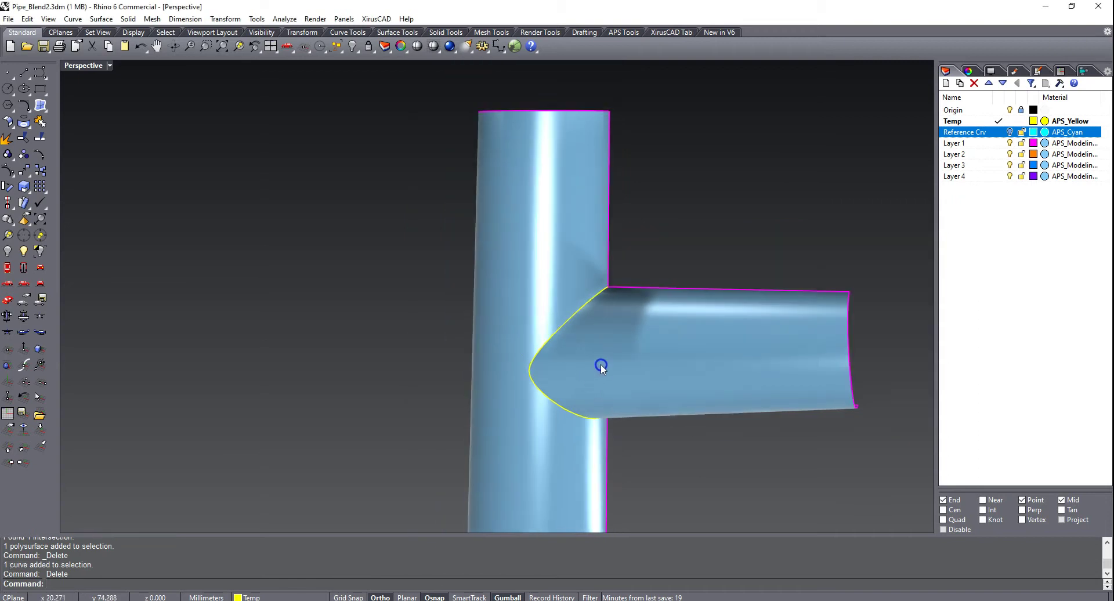
click(602, 368)
text(JJ)
key(Return)
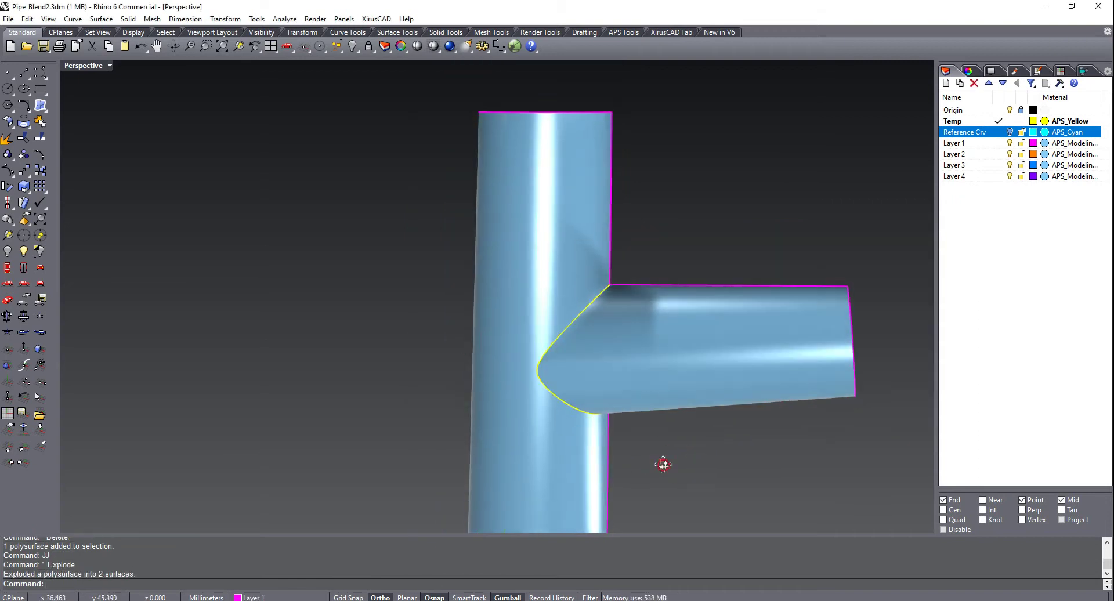
scroll(615, 336, up, 3)
scroll(602, 335, down, 3)
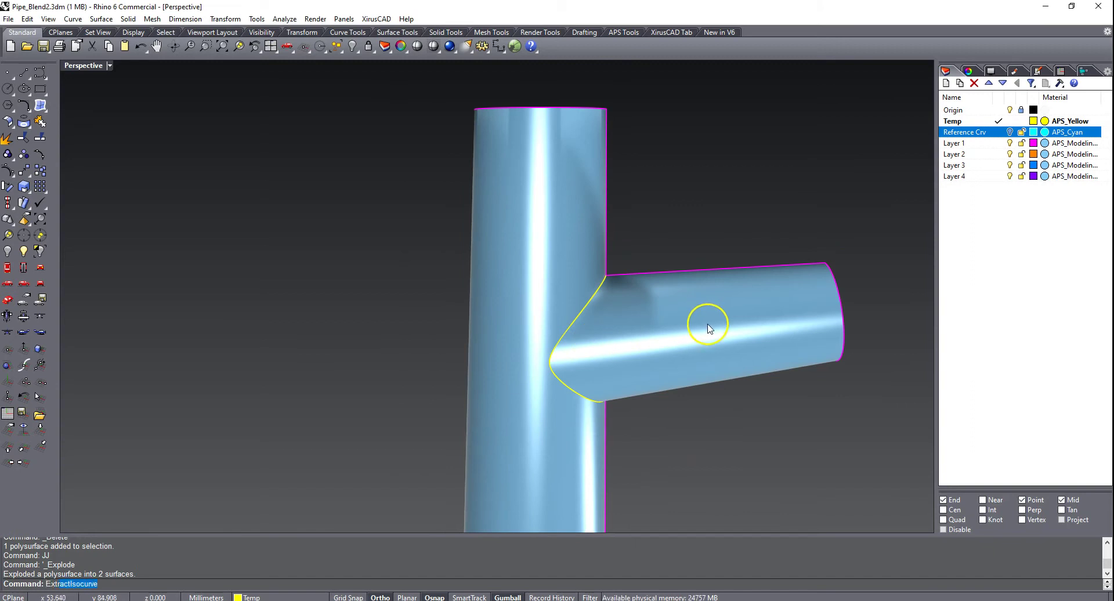
Extract a lengthwise U isocurve along the middle of the branch pipe surface with ExtractIsocurve
text(Ext)
key(Return)
scroll(749, 302, up, 2)
click(757, 302)
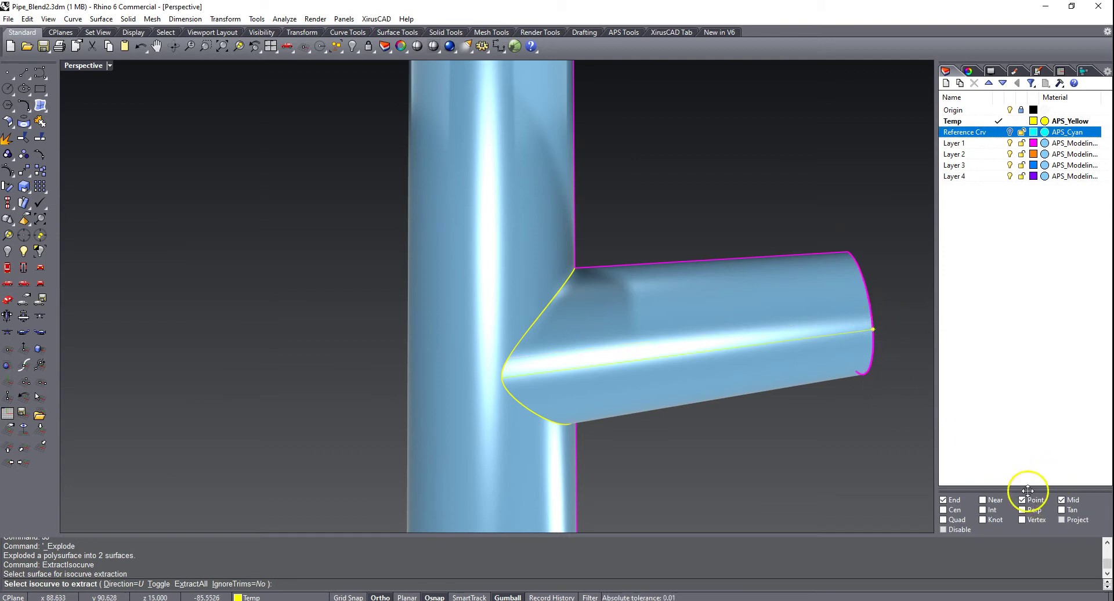
click(875, 331)
key(Return)
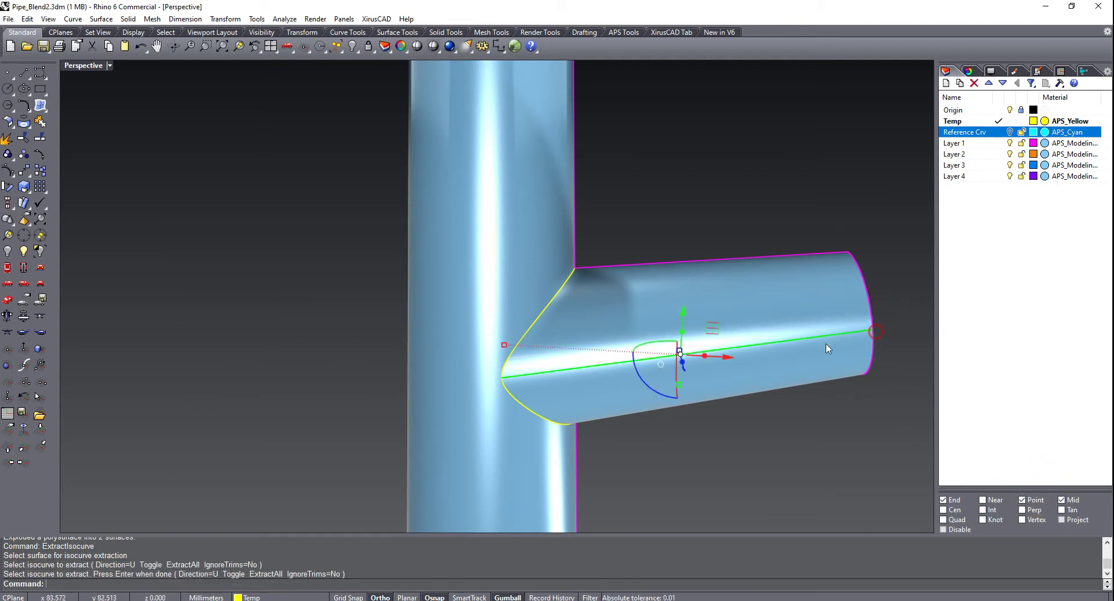
Isolate the duplicated edge curve and the extracted branch isocurve, and show them in the Front view
click(295, 344)
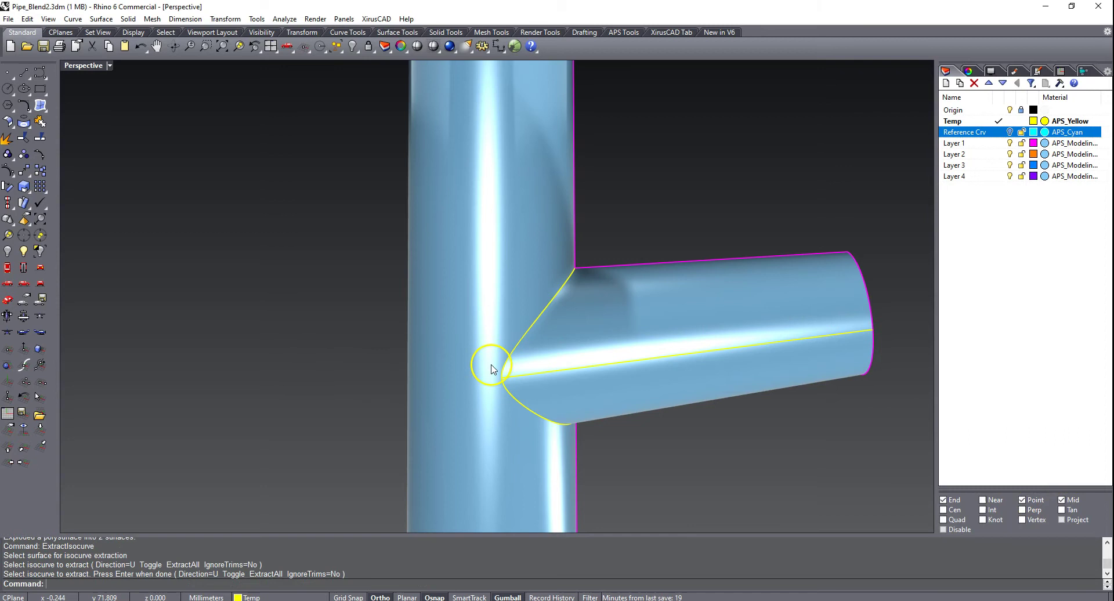
key(Return)
text(I)
key(Return)
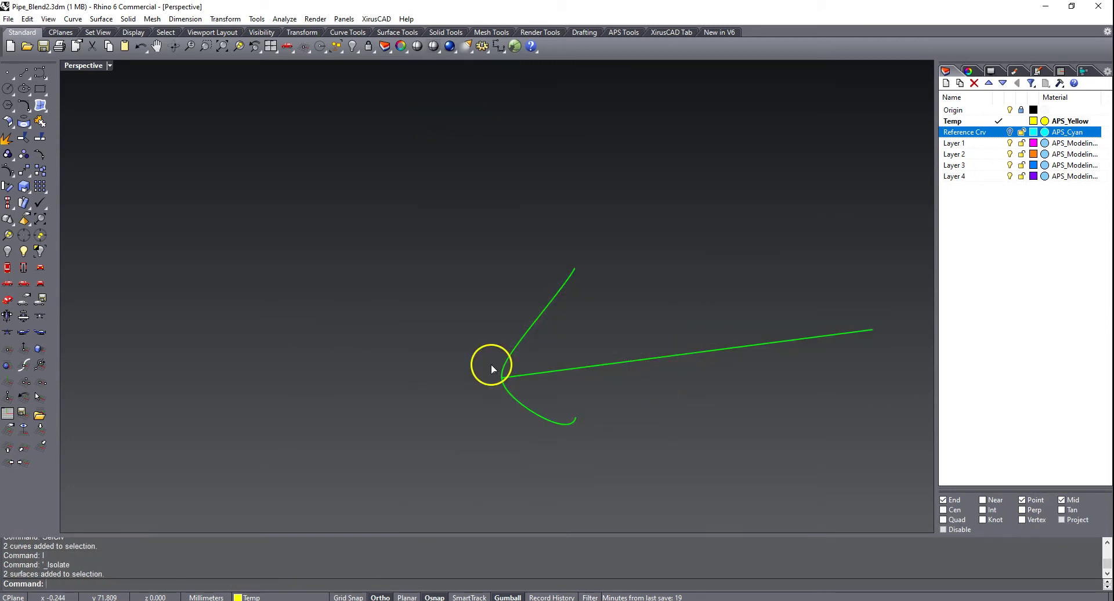
right_click(442, 293)
click(467, 278)
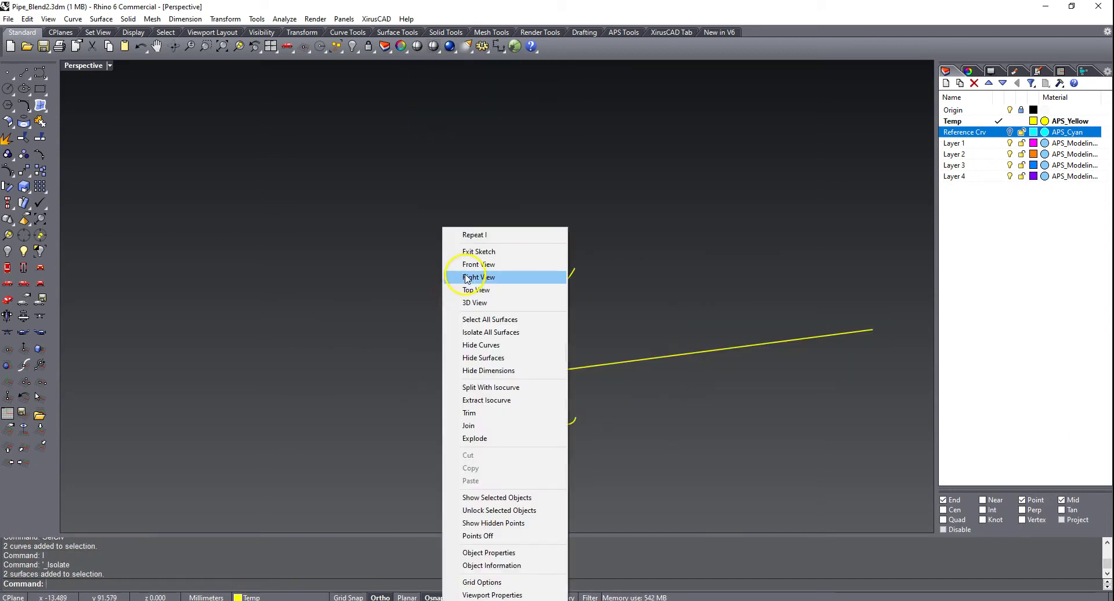
click(470, 264)
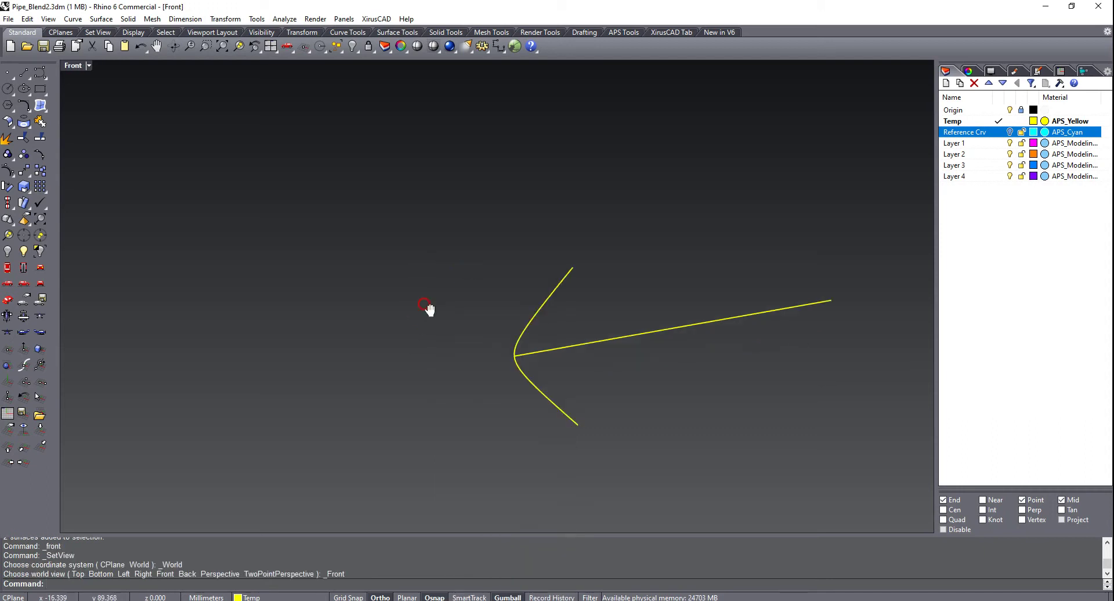
Draw a circle of radius 12 mm centred on the isocurve's end where it meets the duplicated edge curve
scroll(484, 374, up, 2)
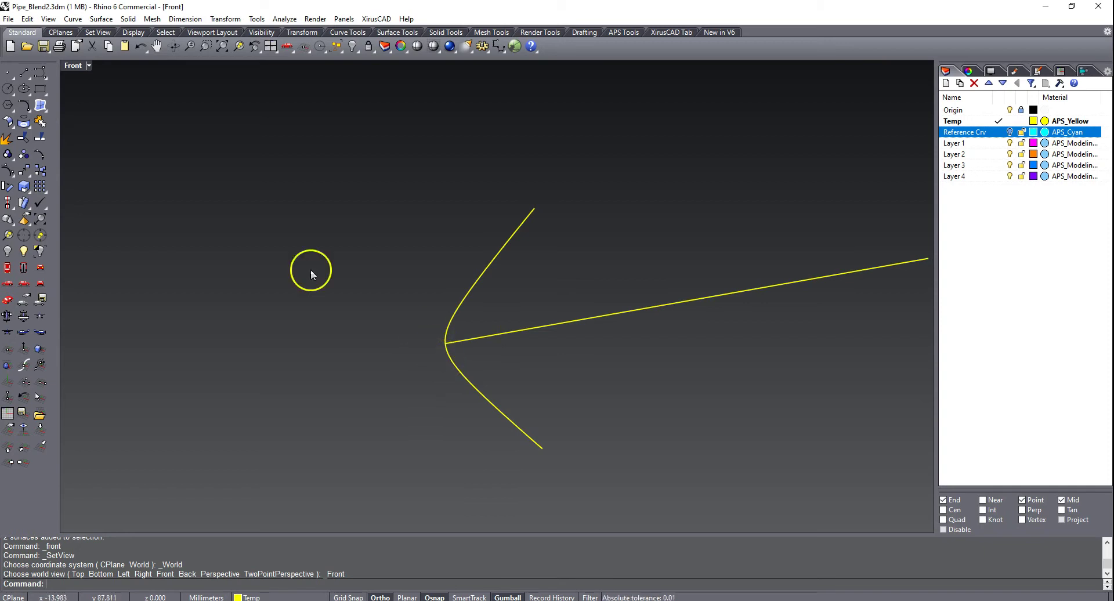
click(7, 88)
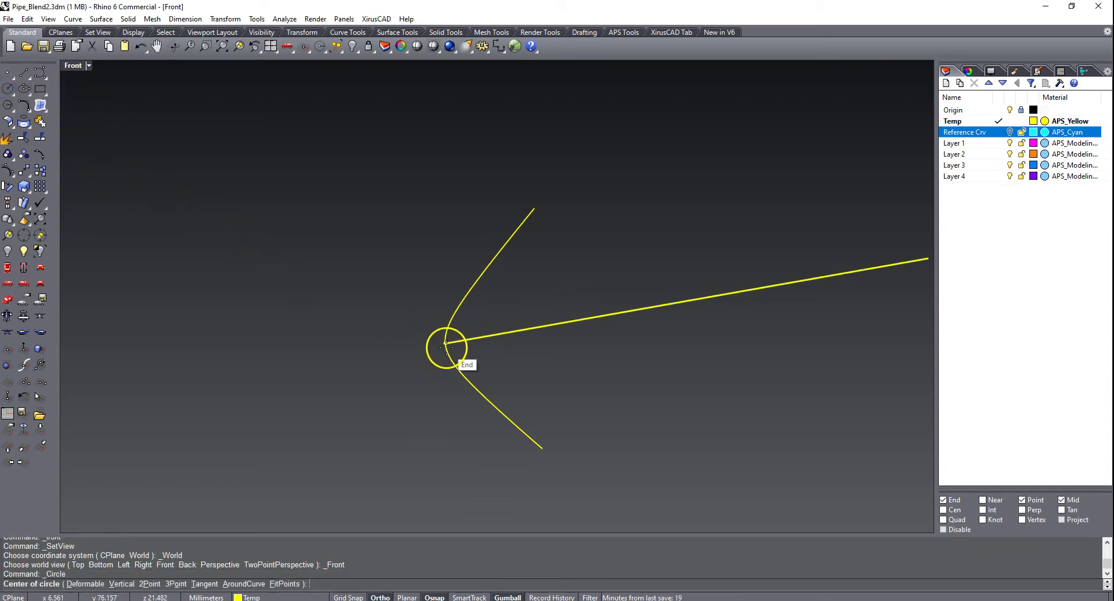
click(445, 346)
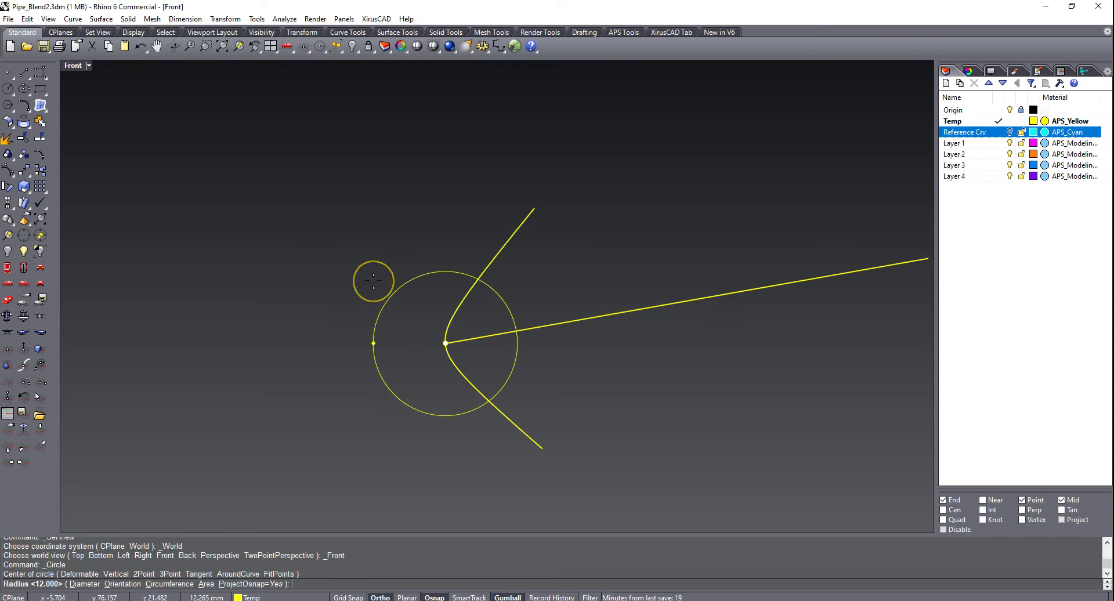
text(12)
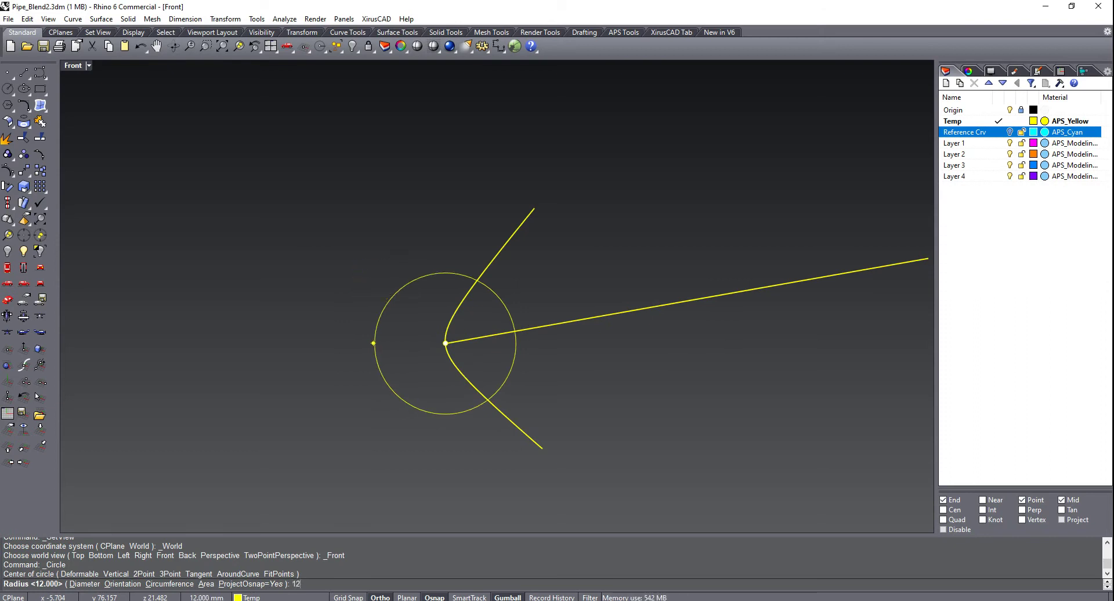
key(Return)
Trim away the part of the edge curve inside the circle, and delete the circle
text(T)
key(Return)
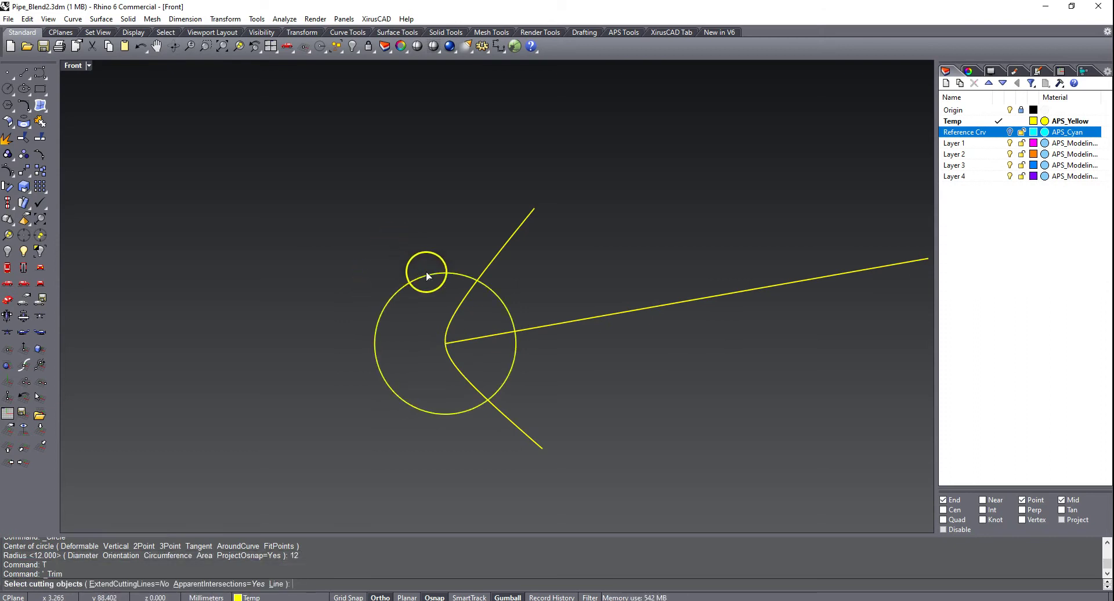
click(460, 279)
key(Return)
click(464, 297)
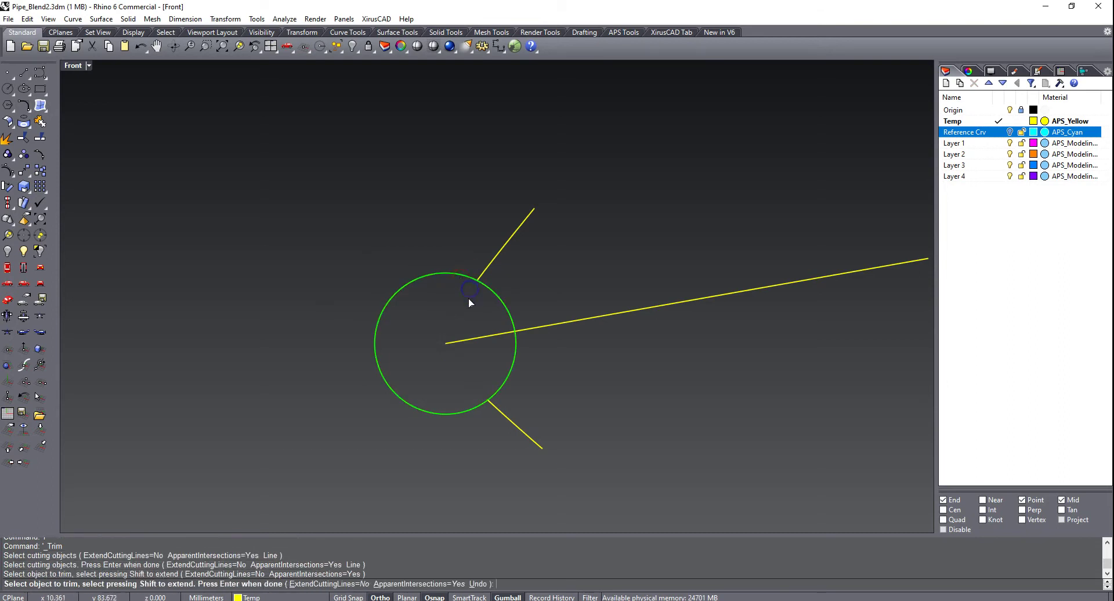
key(Return)
click(504, 300)
key(Delete)
right_drag(477, 304, 473, 318)
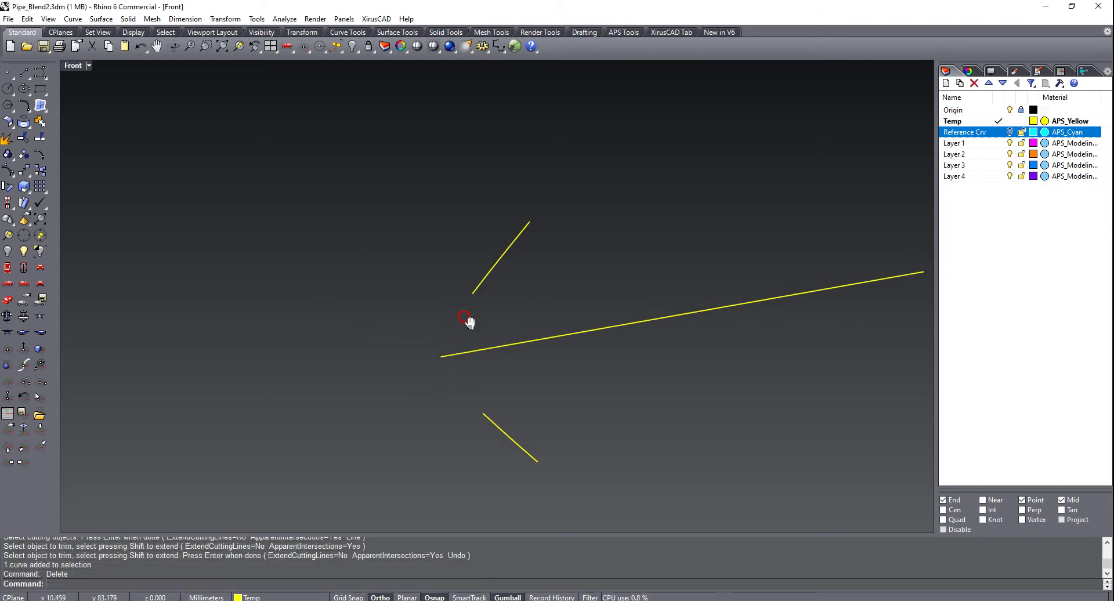
Bridge the gap between the two trimmed edge curves with a curvature-continuous BlendCrv, adjusting its handles symmetrically into a rounder bend
key(Return)
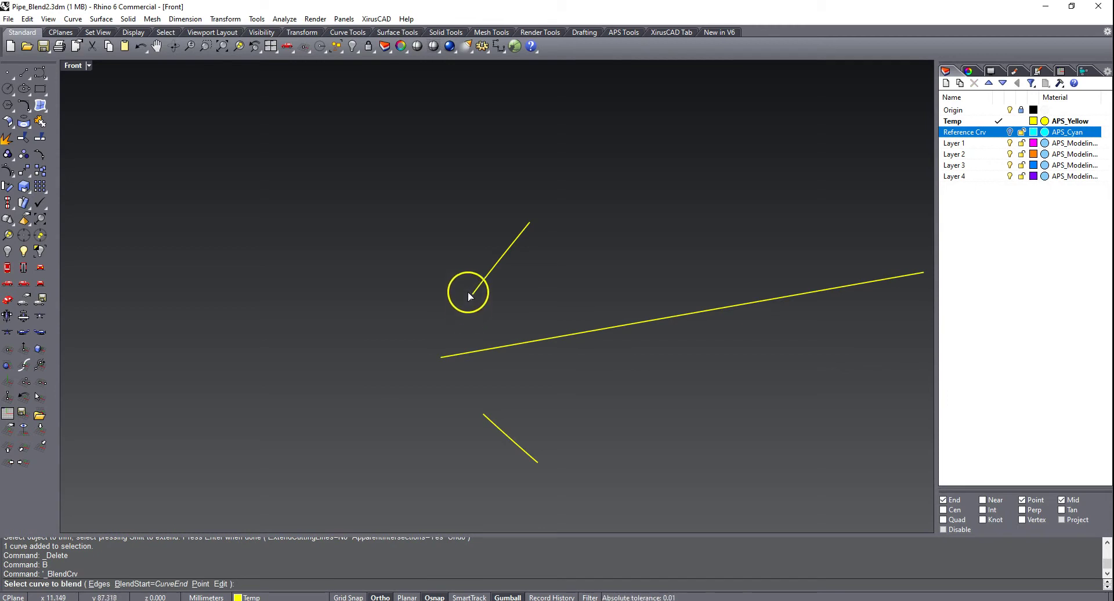
click(491, 423)
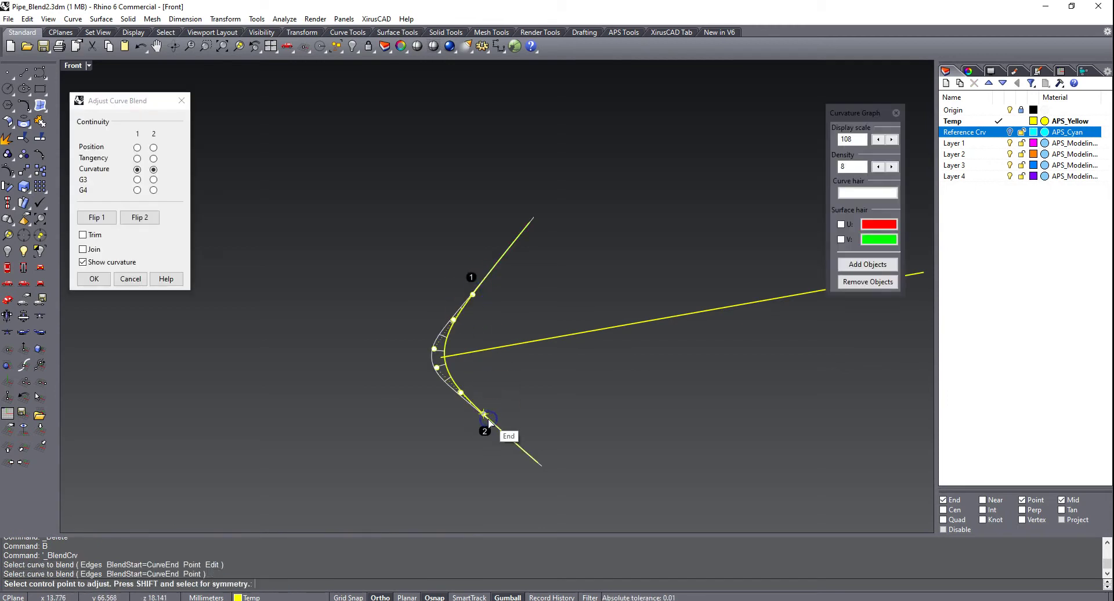
scroll(464, 377, up, 4)
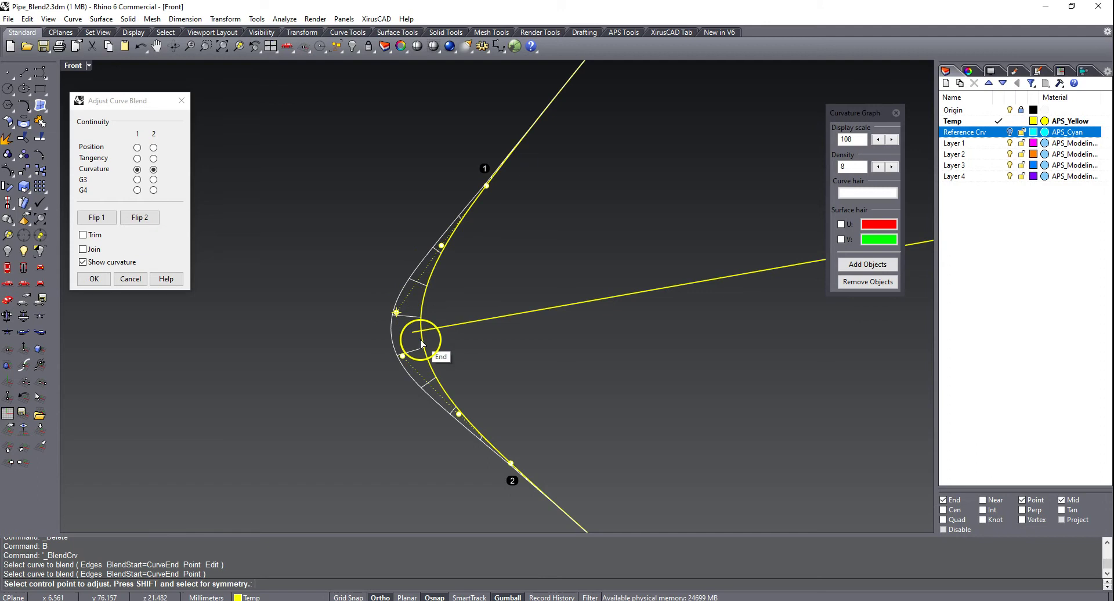
click(441, 246)
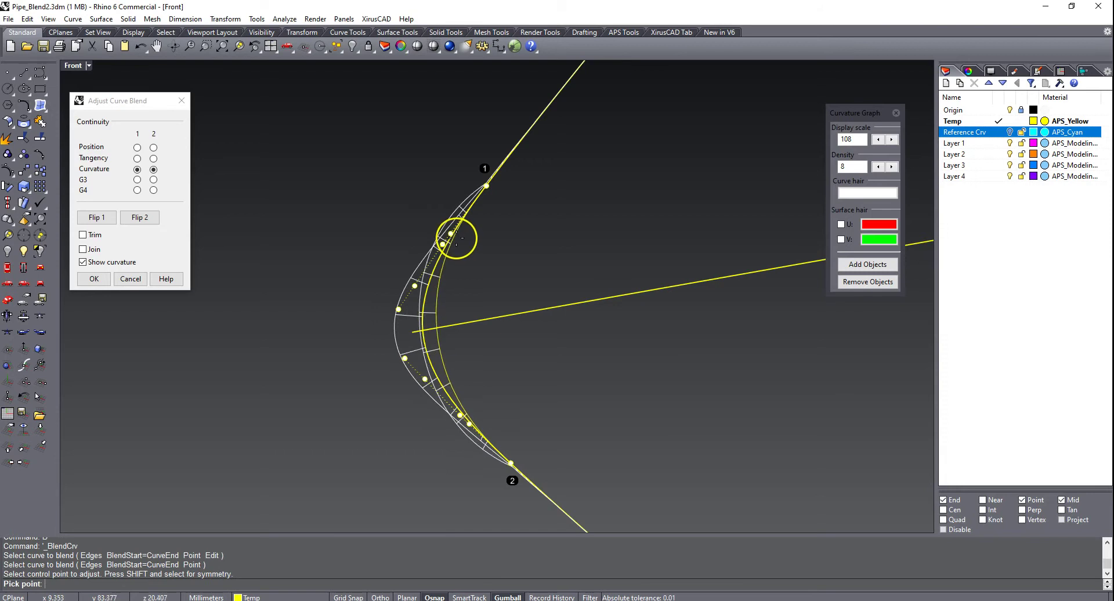
click(453, 237)
key(shift)
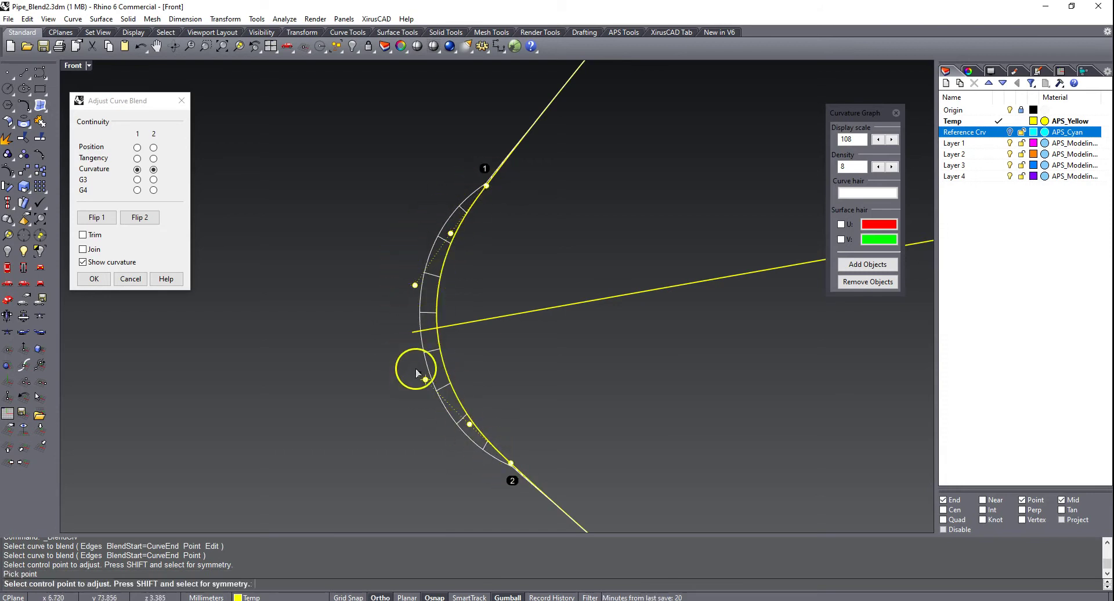
shift+click(452, 233)
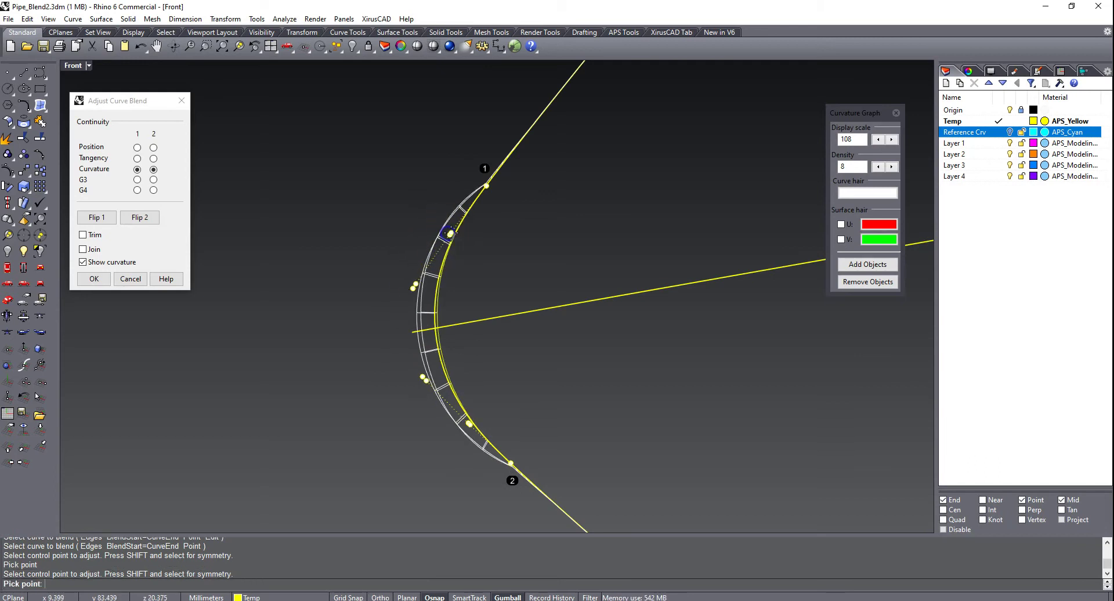
shift+click(452, 233)
key(Return)
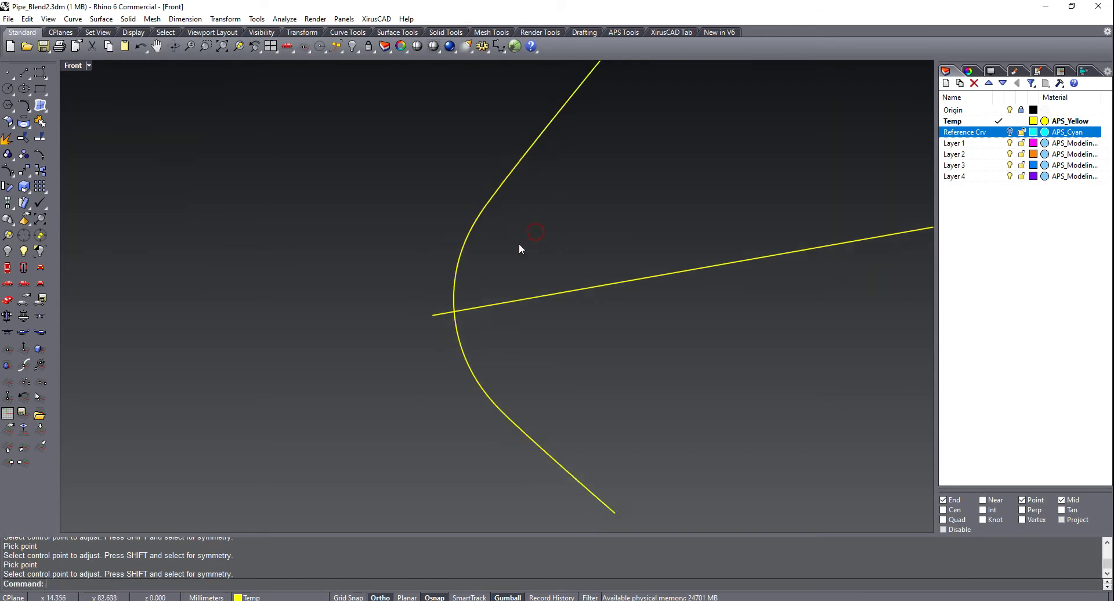
Join the blend curve and the two trimmed edge curves into one curve in the Perspective view
scroll(505, 238, down, 3)
right_click(438, 300)
click(457, 302)
right_drag(456, 302, 417, 311)
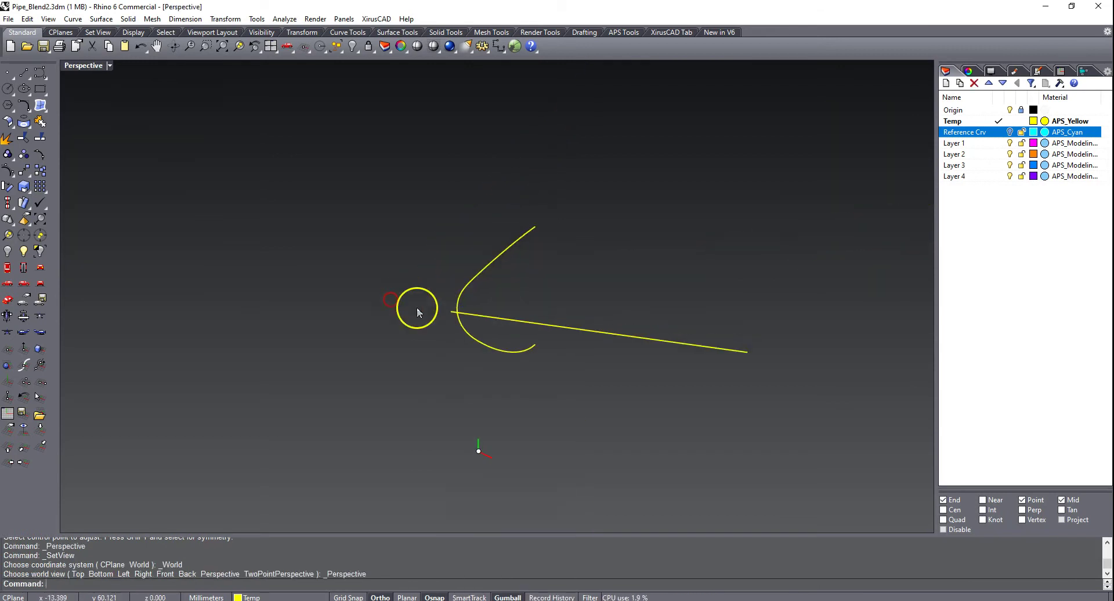
drag(528, 277, 447, 300)
scroll(482, 344, up, 3)
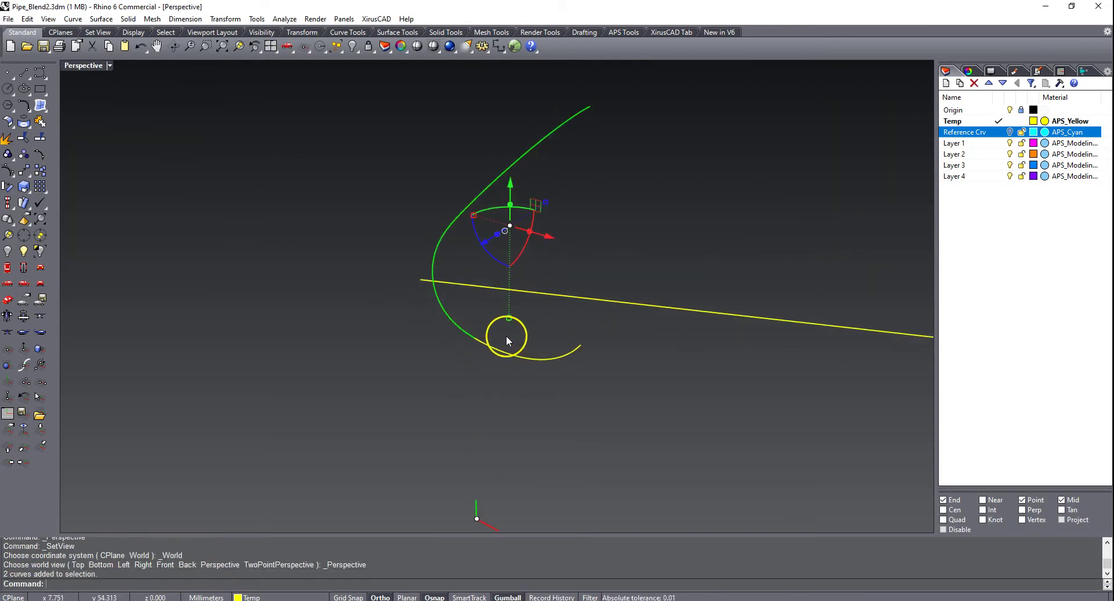
click(495, 341)
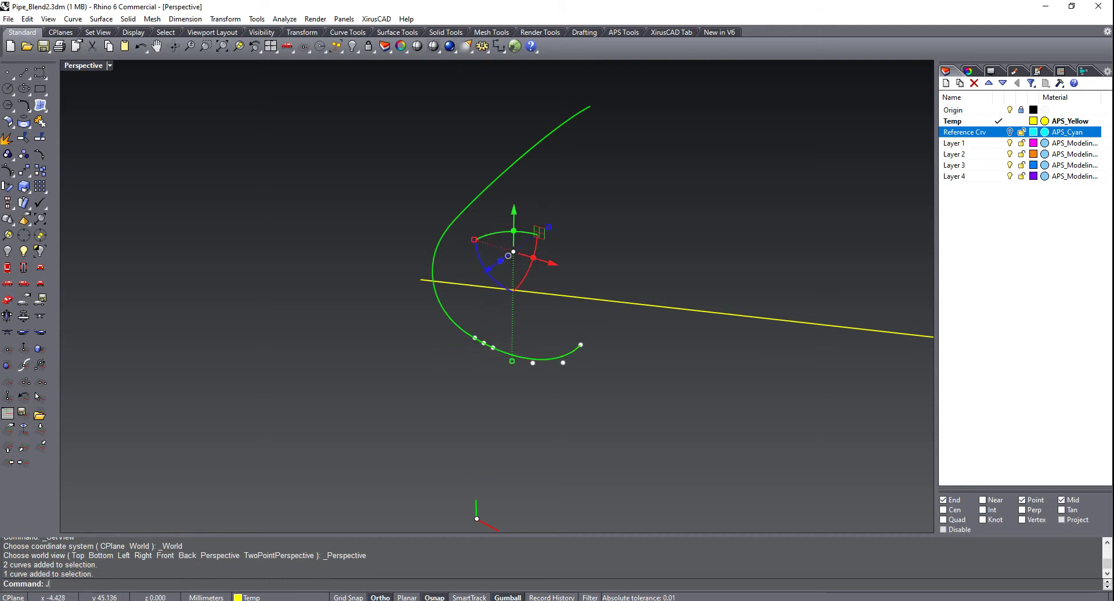
text(J)
key(Return)
Rebuild the joined curve with a point count of 20 and degree 3, deleting the input
key(Return)
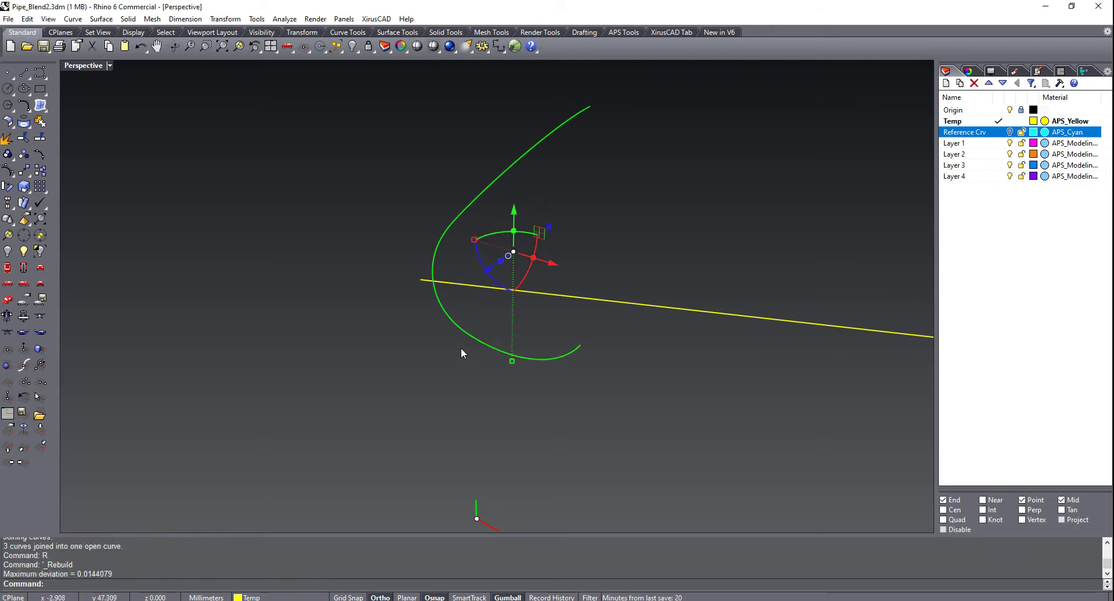
key(ctrl+z)
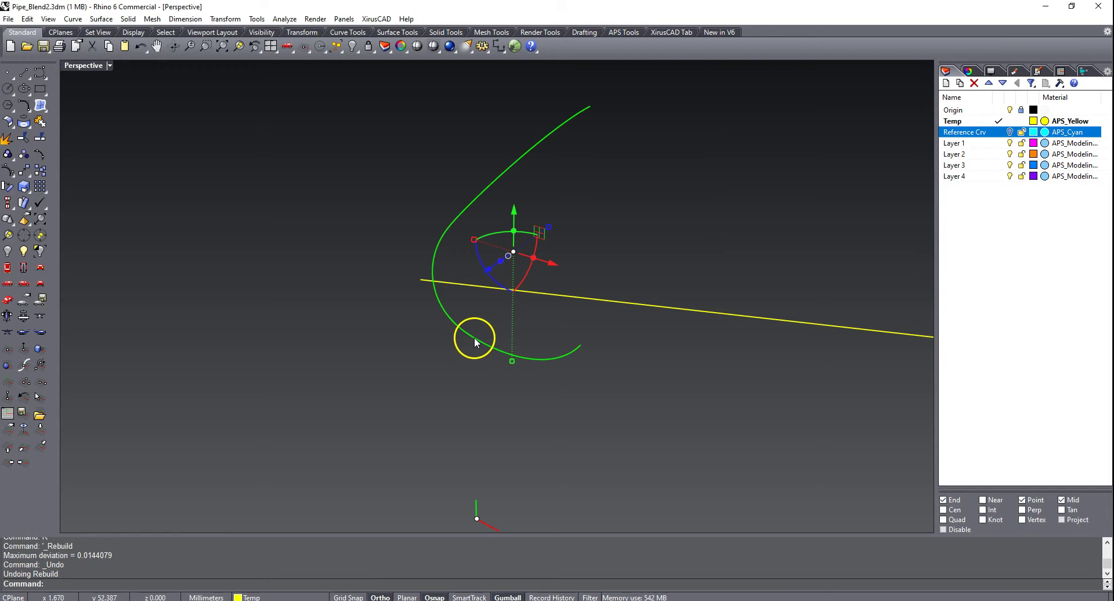
text(R)
key(Return)
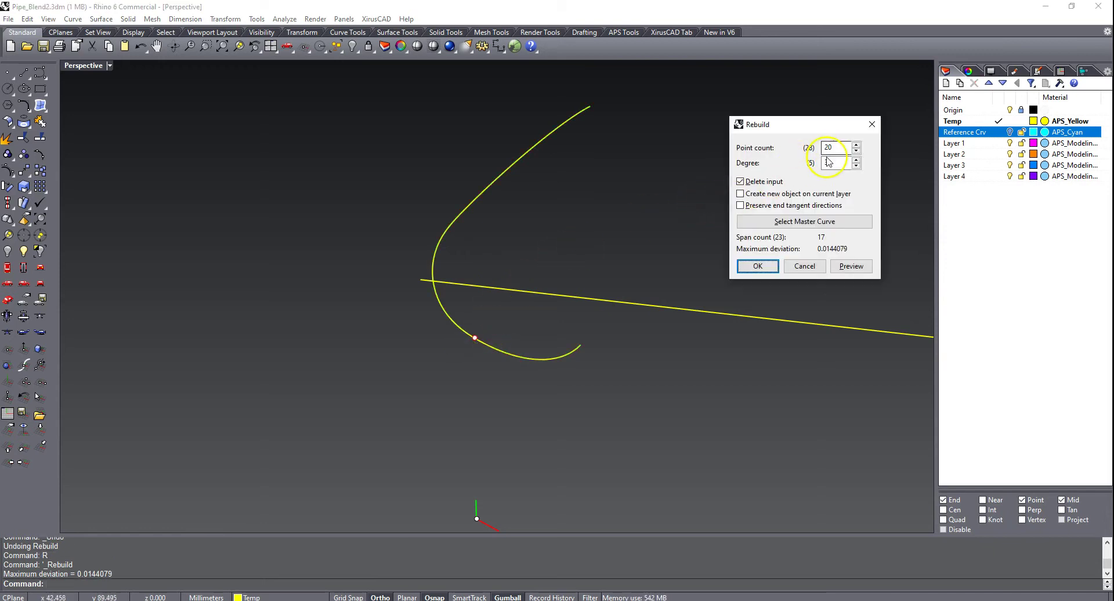
text(3)
click(857, 166)
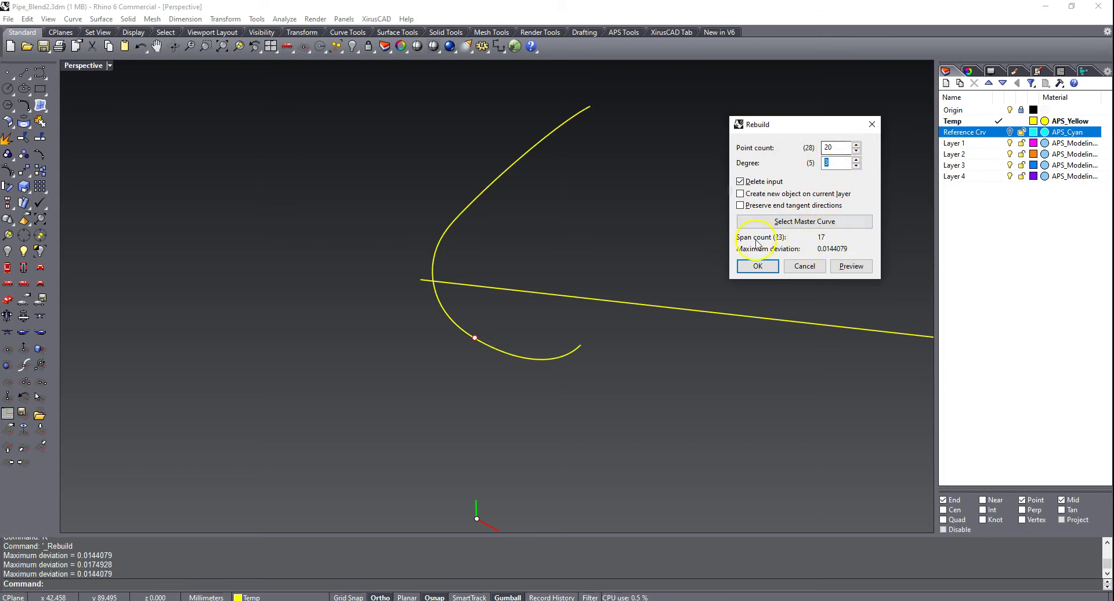
click(765, 268)
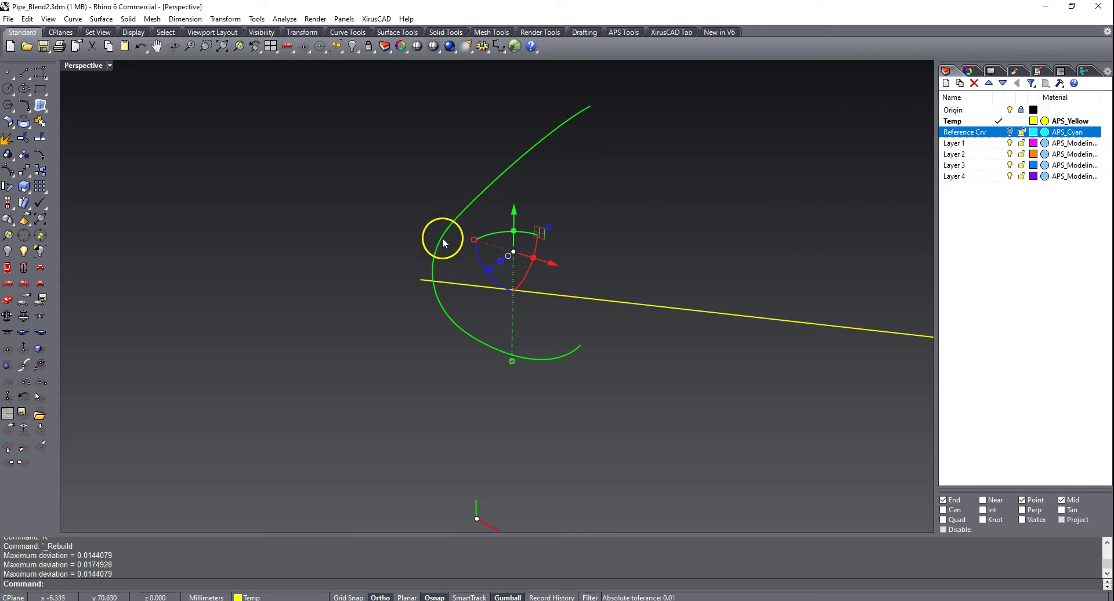
key(F10)
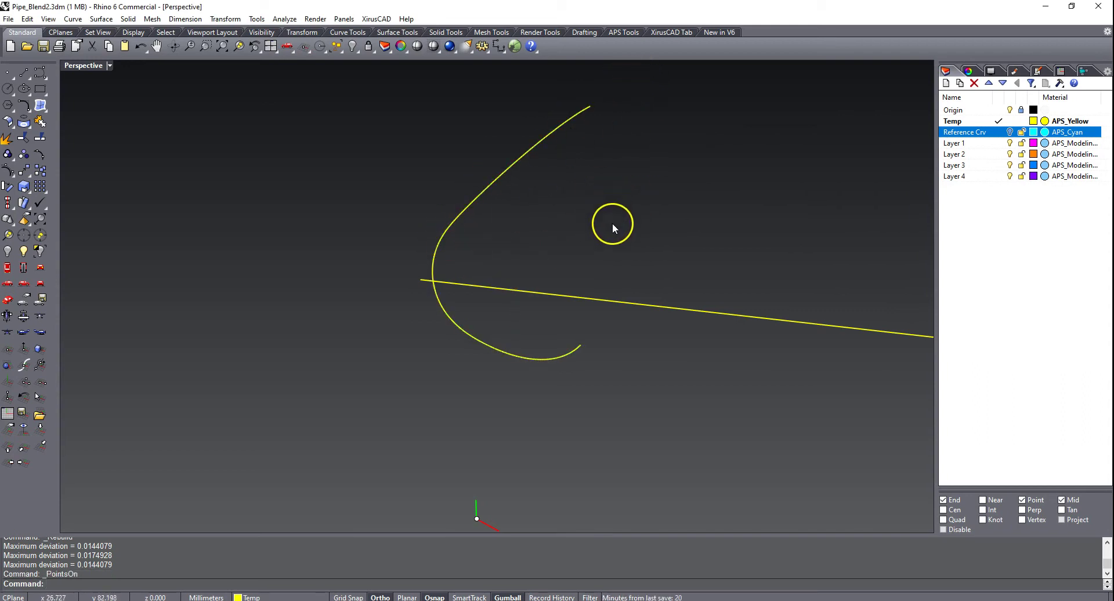
Create an uncapped pipe of 10 mm start and end radius along the rebuilt curve
key(Return)
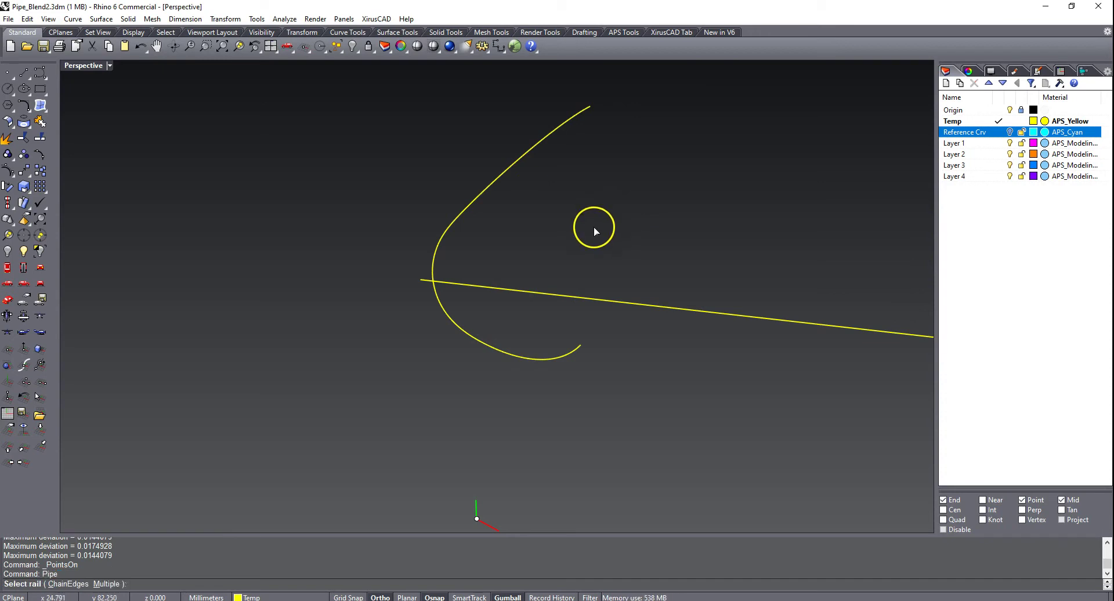
click(583, 113)
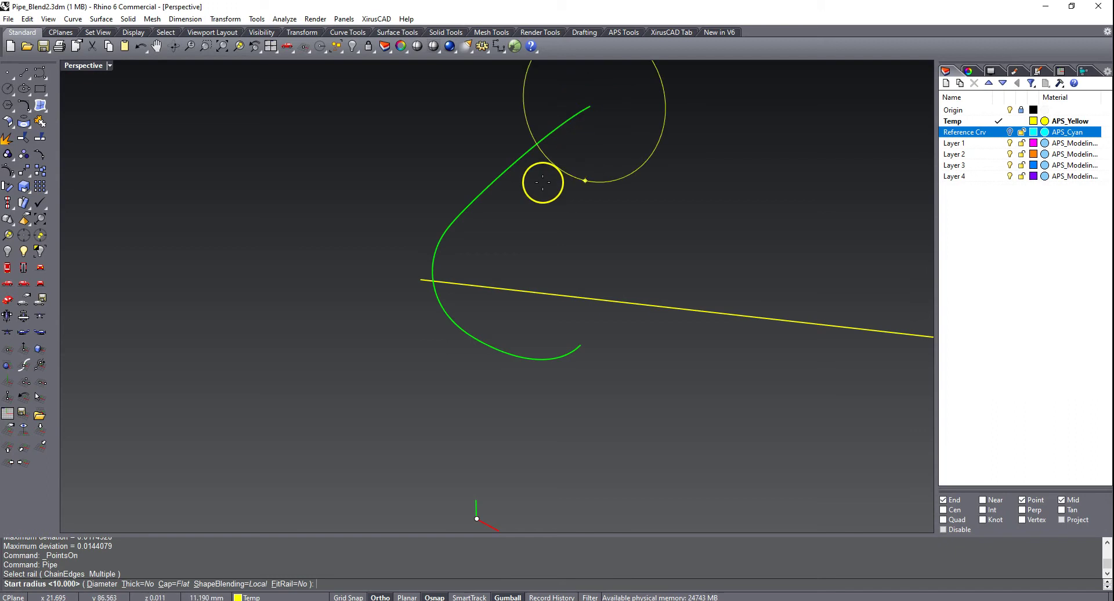
click(174, 584)
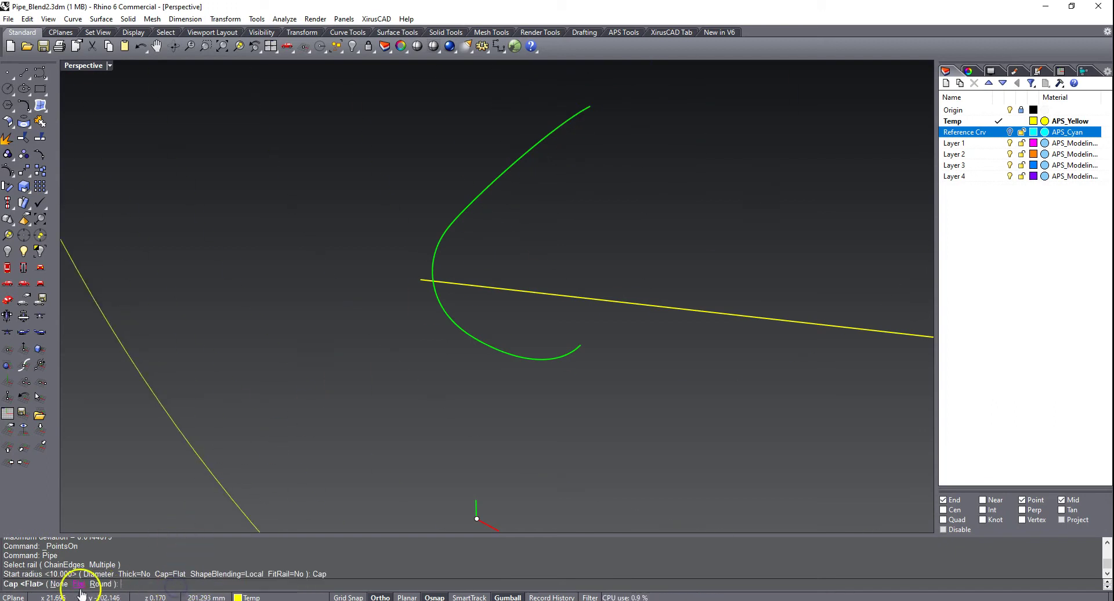
click(58, 584)
click(641, 154)
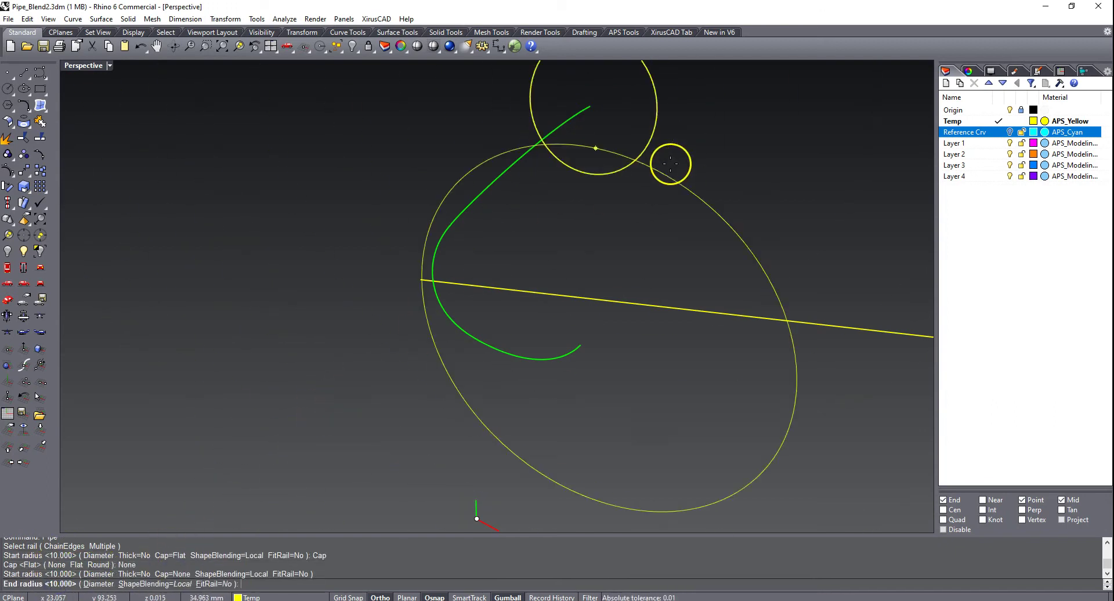
click(670, 164)
key(Return)
Show the hidden halved pipe surfaces together with the new yellow pipe
right_drag(676, 174, 544, 247)
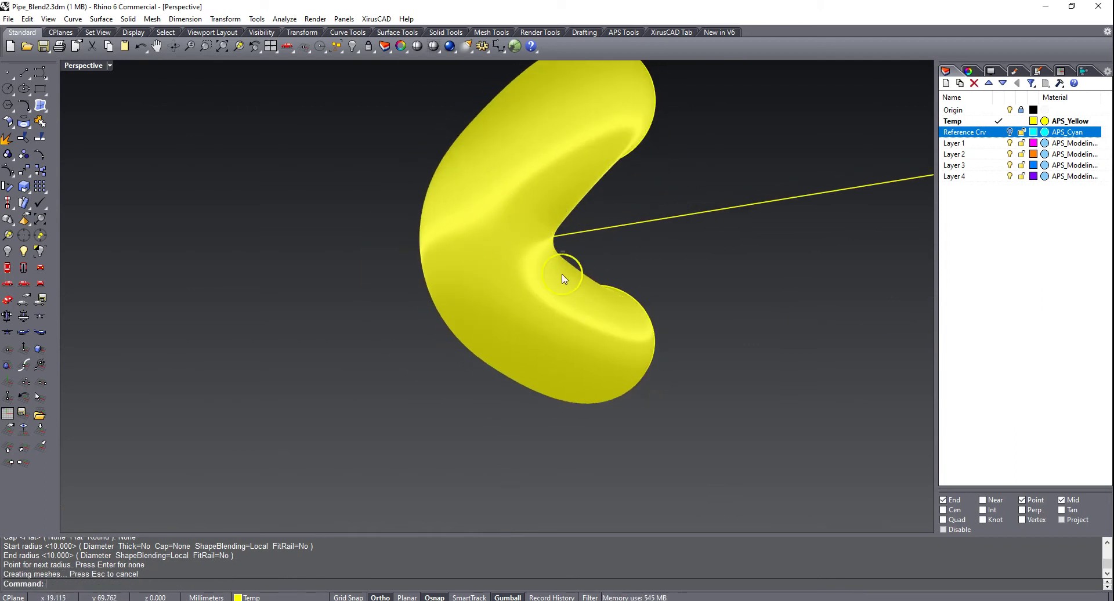
right_drag(507, 284, 416, 189)
text(Show)
key(Return)
scroll(421, 181, up, 3)
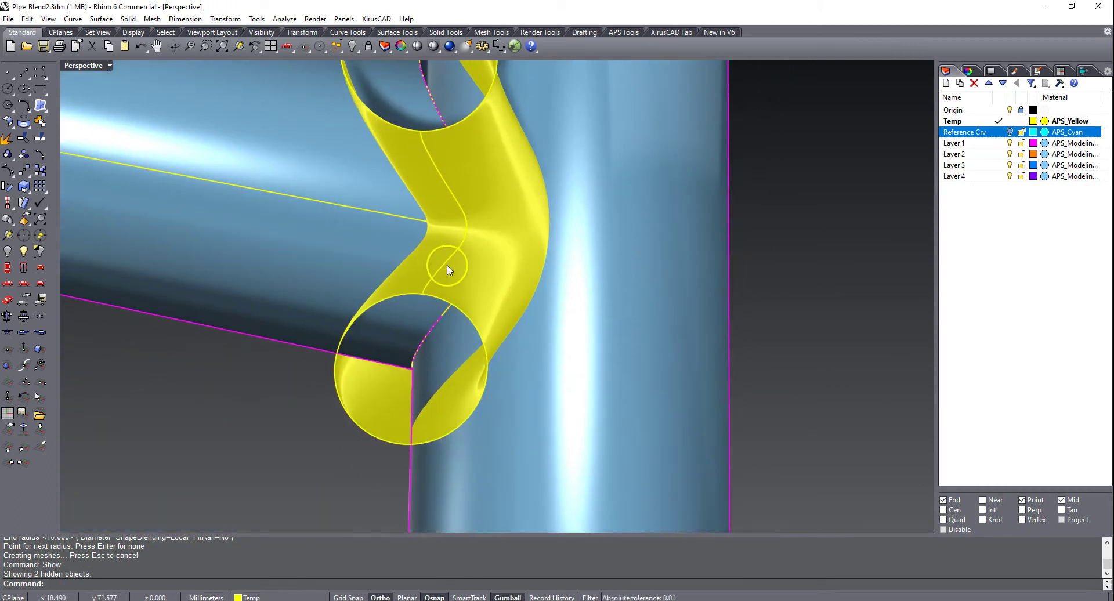
Trim away the portions of the main and branch pipe surfaces inside the yellow pipe, using it as the cutting object
scroll(426, 290, down, 3)
right_drag(497, 399, 553, 314)
scroll(539, 261, up, 2)
text(t)
key(Return)
scroll(545, 364, down, 3)
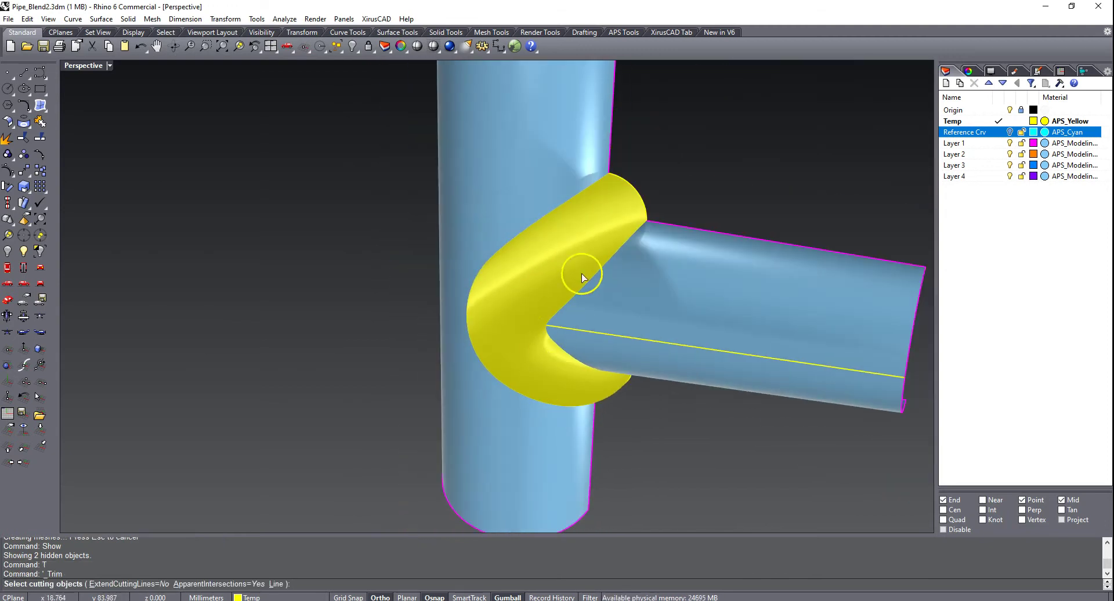
click(599, 230)
right_click(687, 165)
right_drag(688, 165, 480, 316)
scroll(479, 316, up, 3)
click(511, 268)
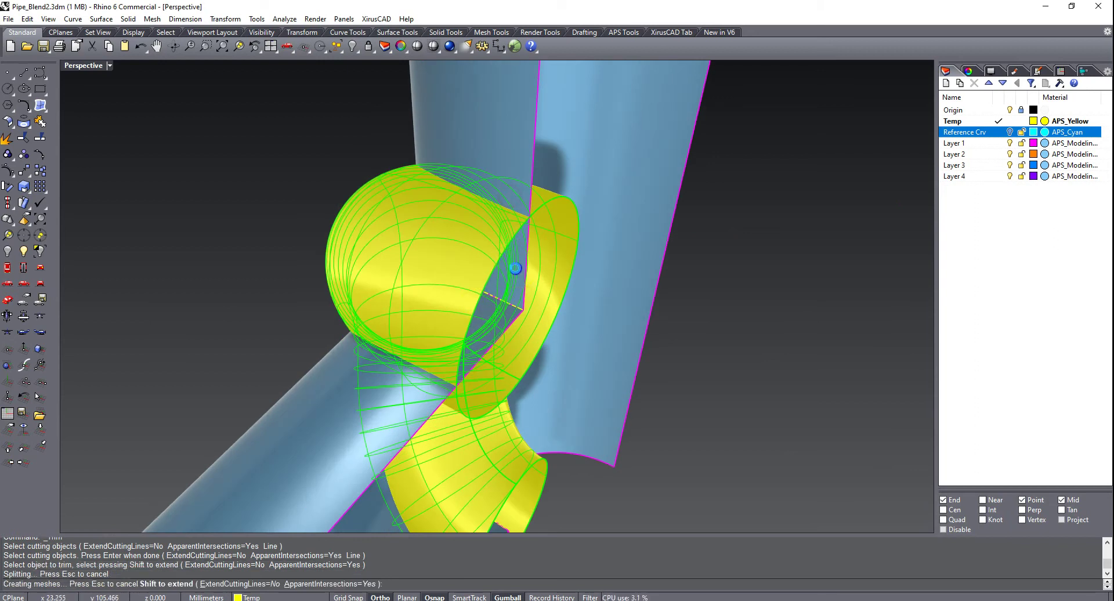
click(508, 304)
scroll(418, 254, down, 4)
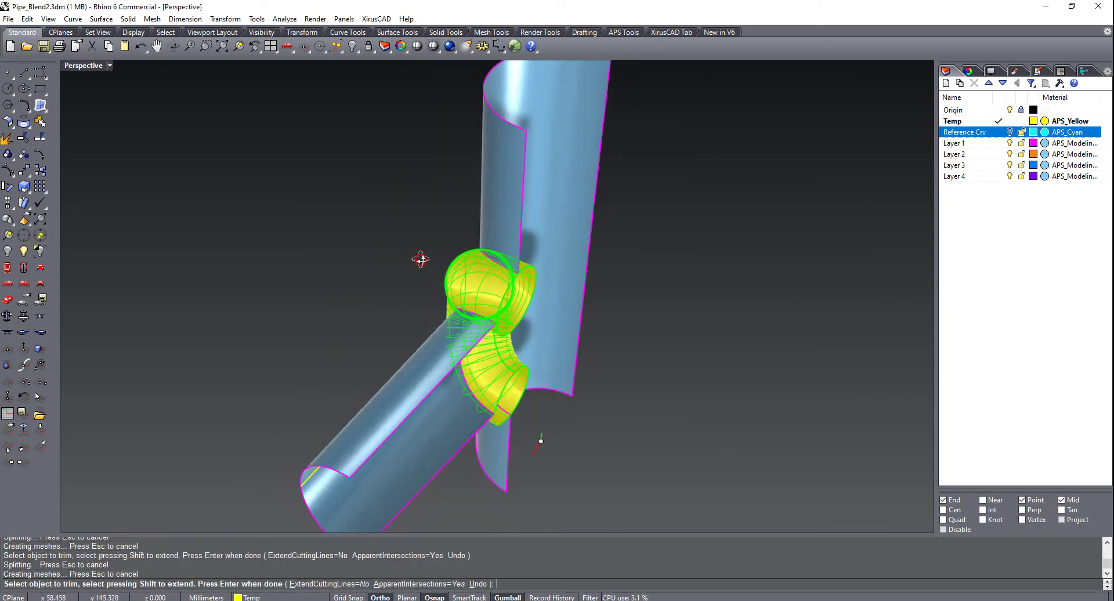
right_click(401, 248)
right_drag(380, 255, 427, 256)
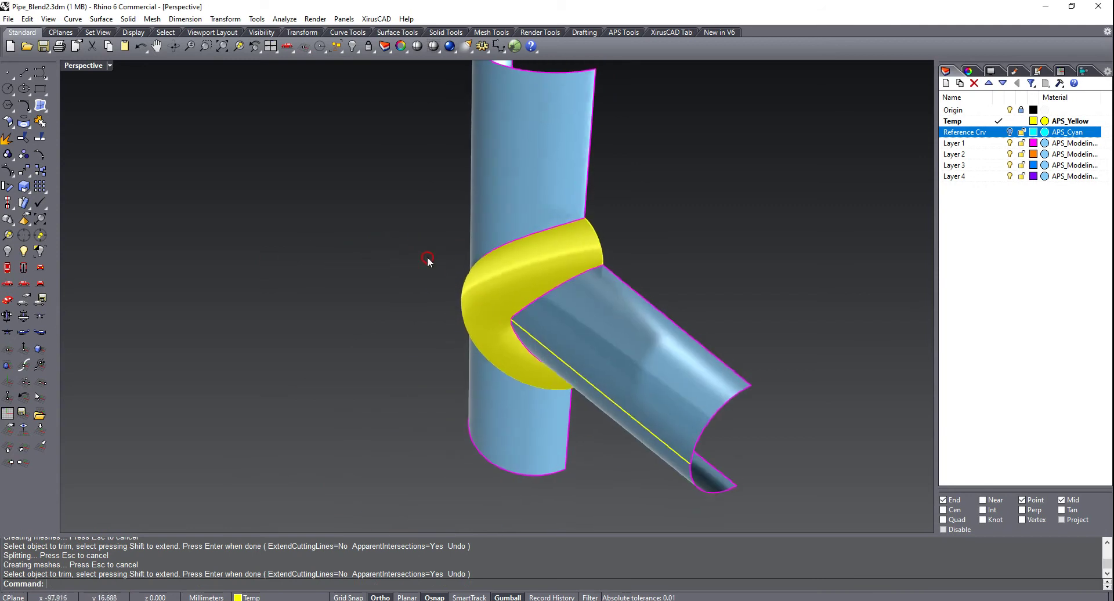
Delete the yellow cutting pipe and its rail curve, keeping the branch isocurve
click(512, 274)
key(Delete)
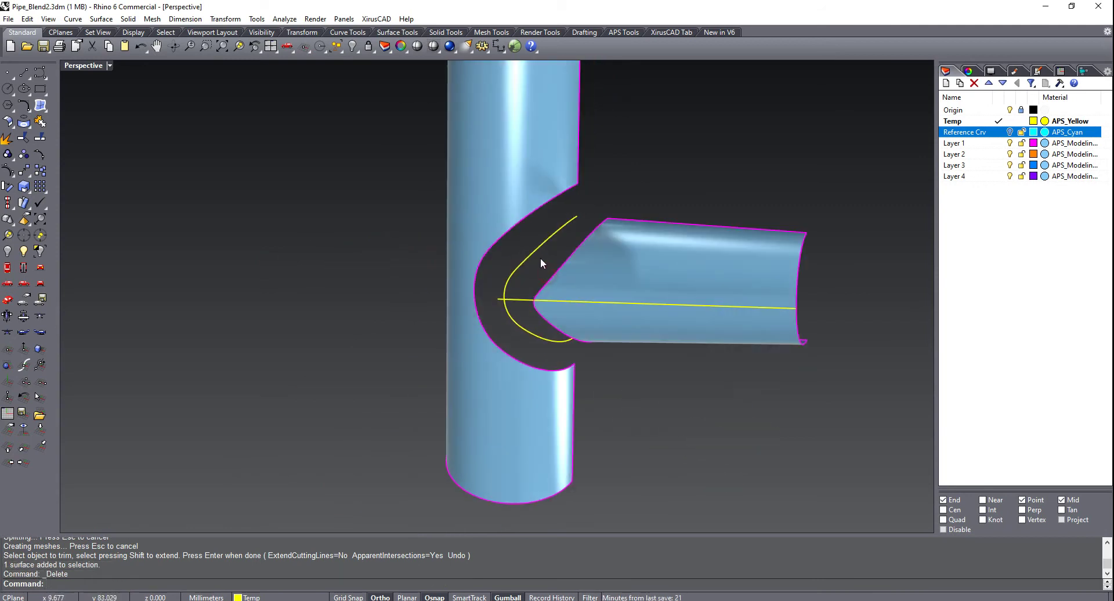
click(541, 257)
key(Delete)
scroll(536, 265, up, 3)
scroll(536, 270, down, 1)
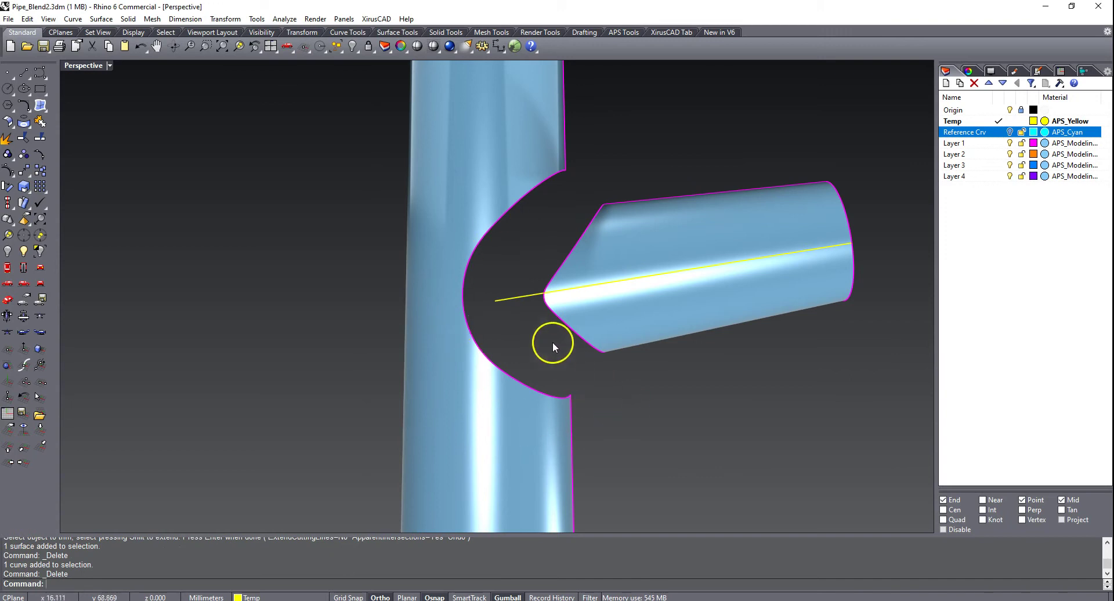
Examine the trimmed gap between the main pipe and the branch pipe from several angles
right_drag(553, 343, 517, 289)
mouse_move(545, 242)
right_down()
mouse_move(452, 257)
mouse_move(542, 253)
right_up()
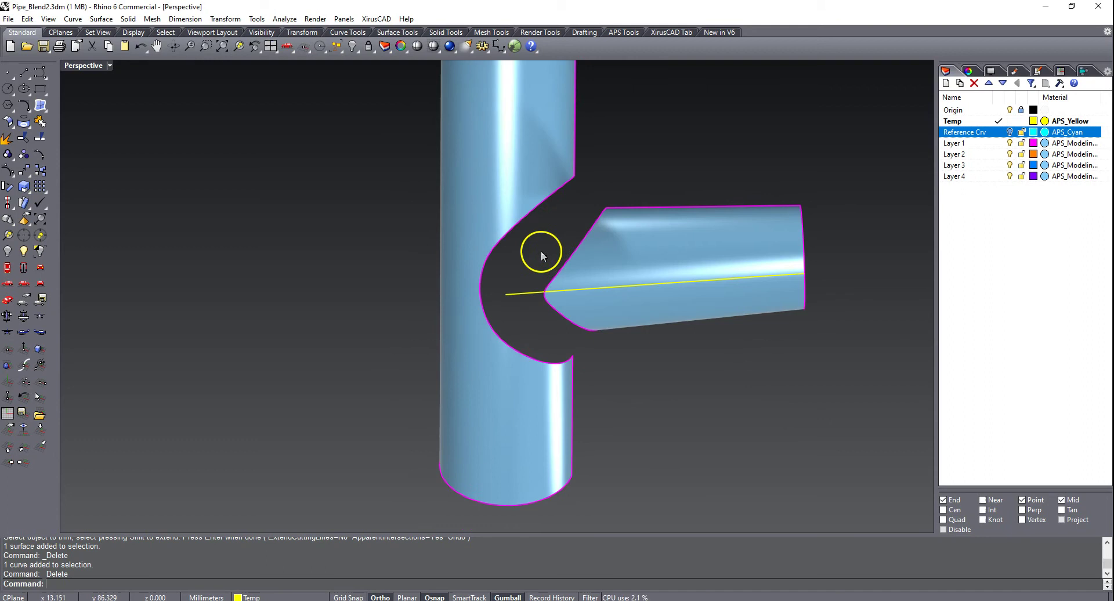
scroll(584, 211, up, 2)
right_drag(557, 226, 499, 256)
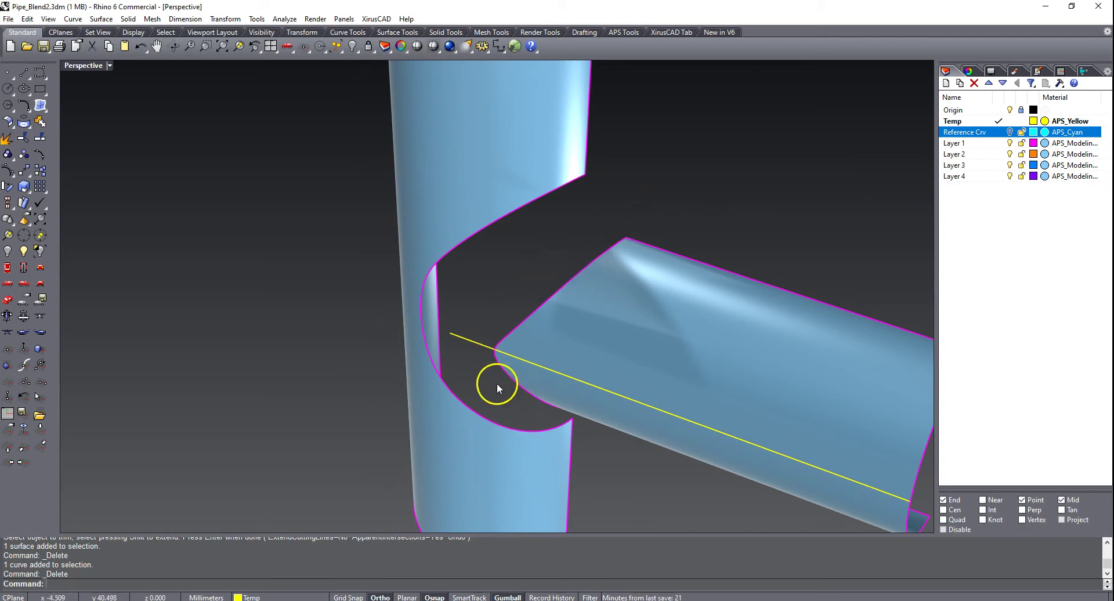
right_drag(494, 384, 512, 369)
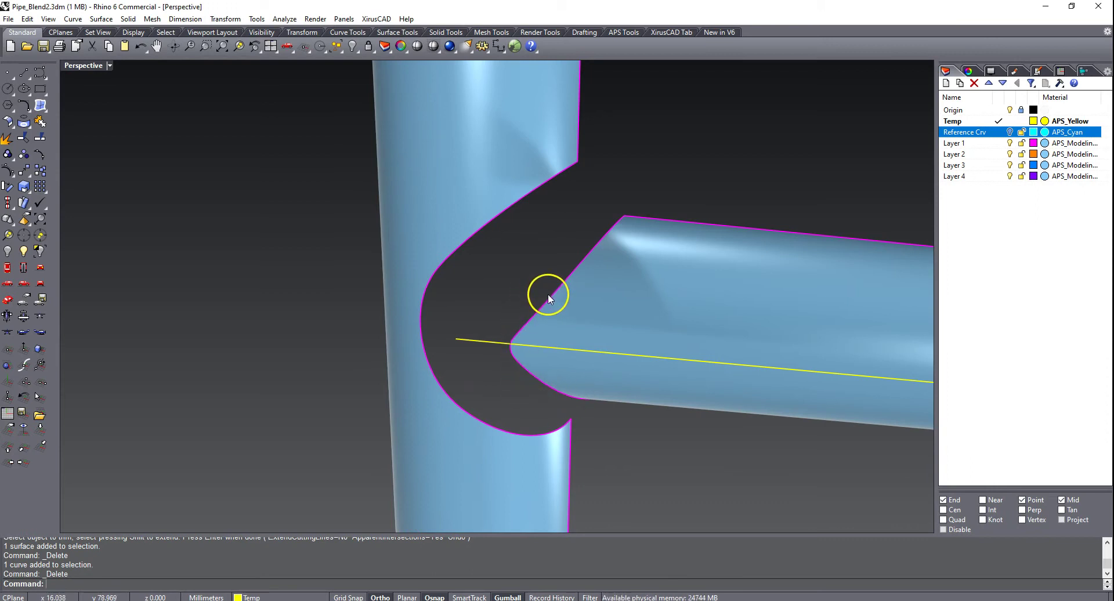
click(474, 295)
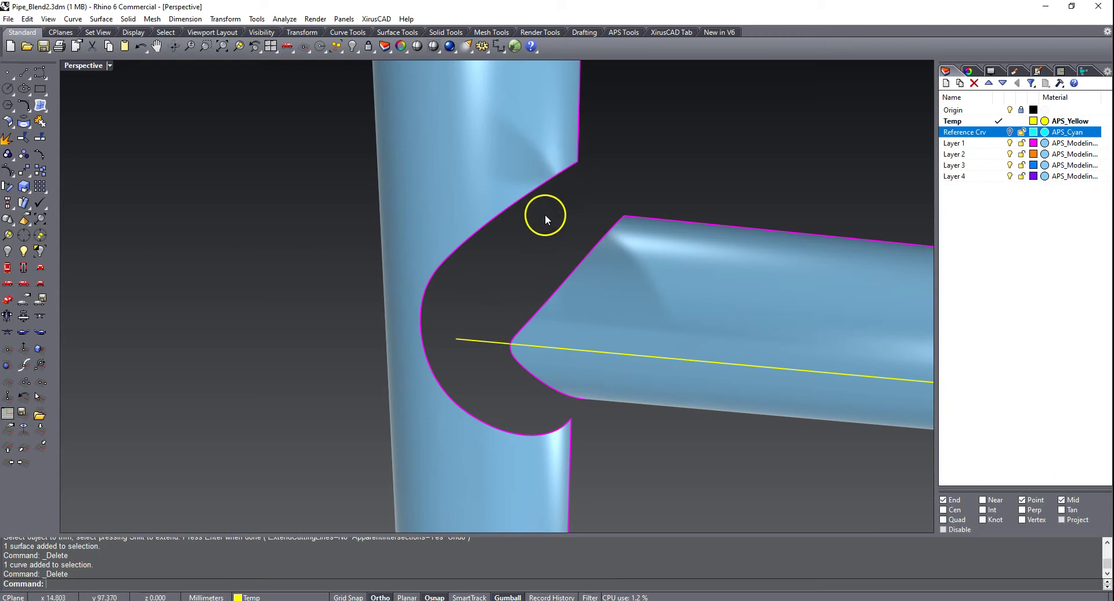
right_drag(506, 251, 535, 243)
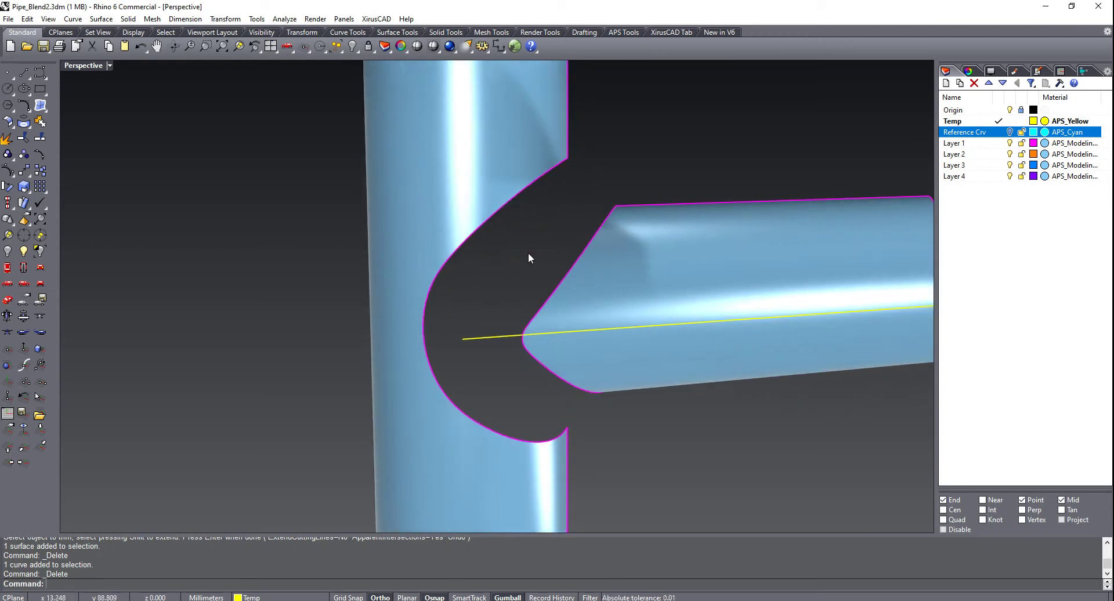
scroll(517, 255, down, 2)
Create a blend curve joining the main pipe's straight edge above the gap to the branch pipe's upper edge
right_drag(496, 271, 534, 241)
text(B)
key(Return)
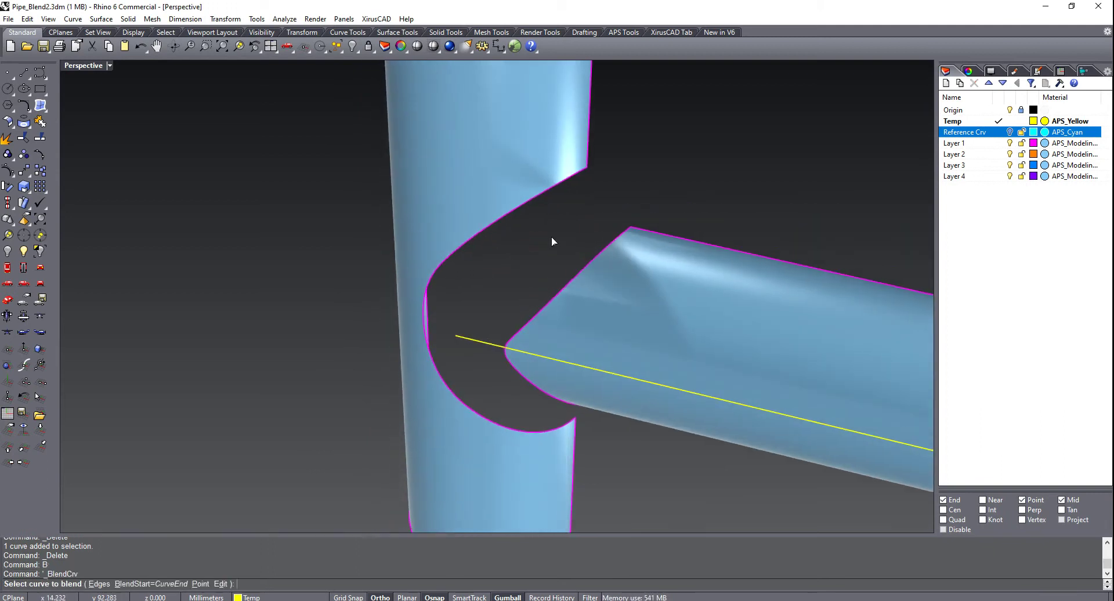
click(588, 154)
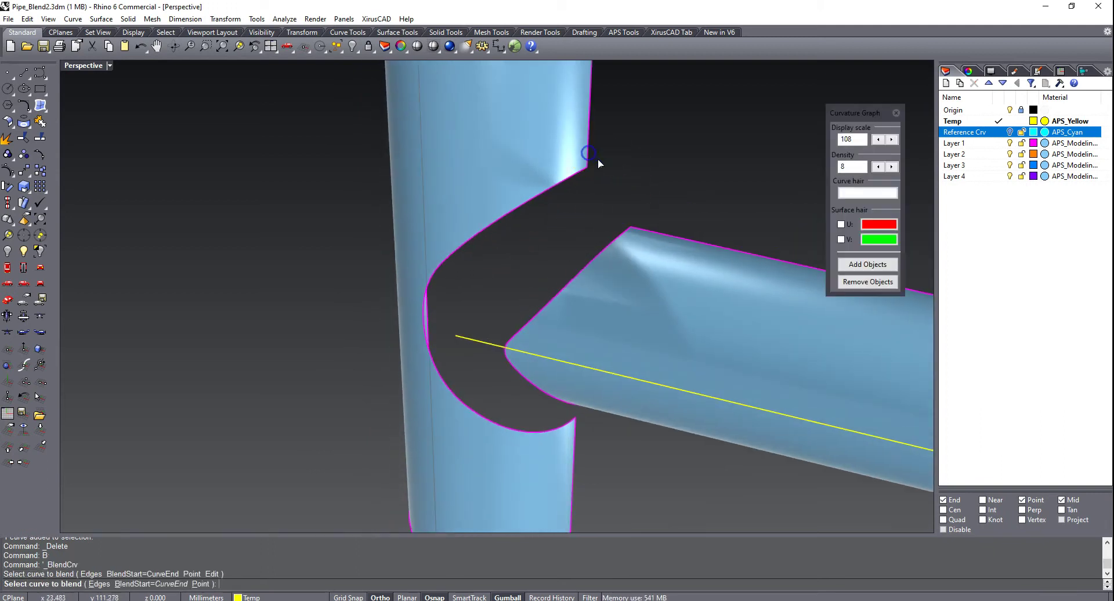
click(643, 232)
click(102, 281)
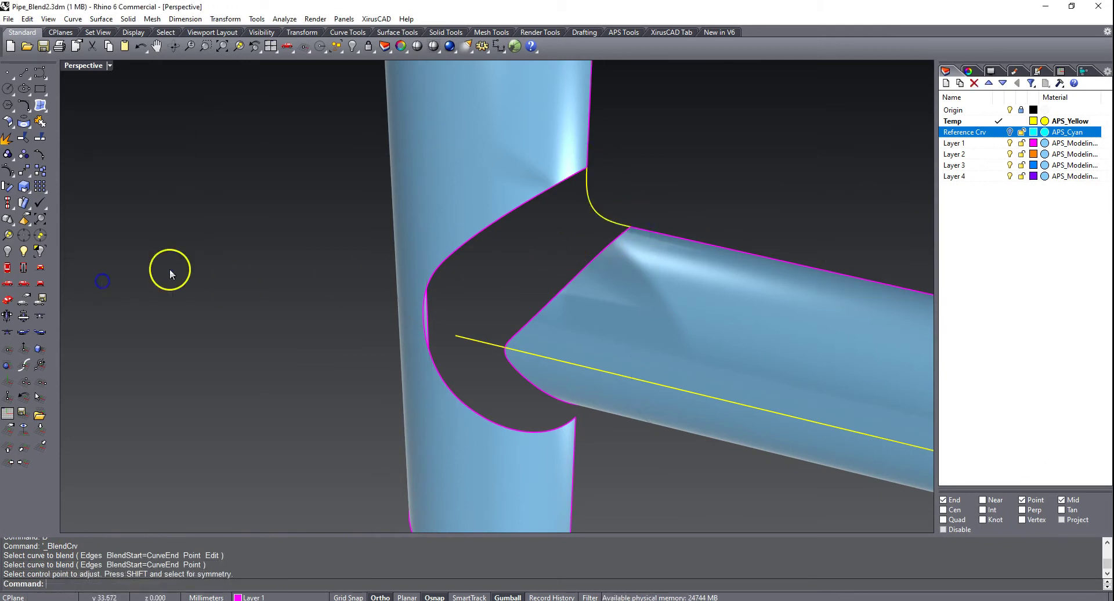
Create a second blend curve joining the branch pipe's lower edge to the main pipe's straight edge below the gap
right_click(223, 227)
click(245, 239)
right_drag(245, 238, 654, 402)
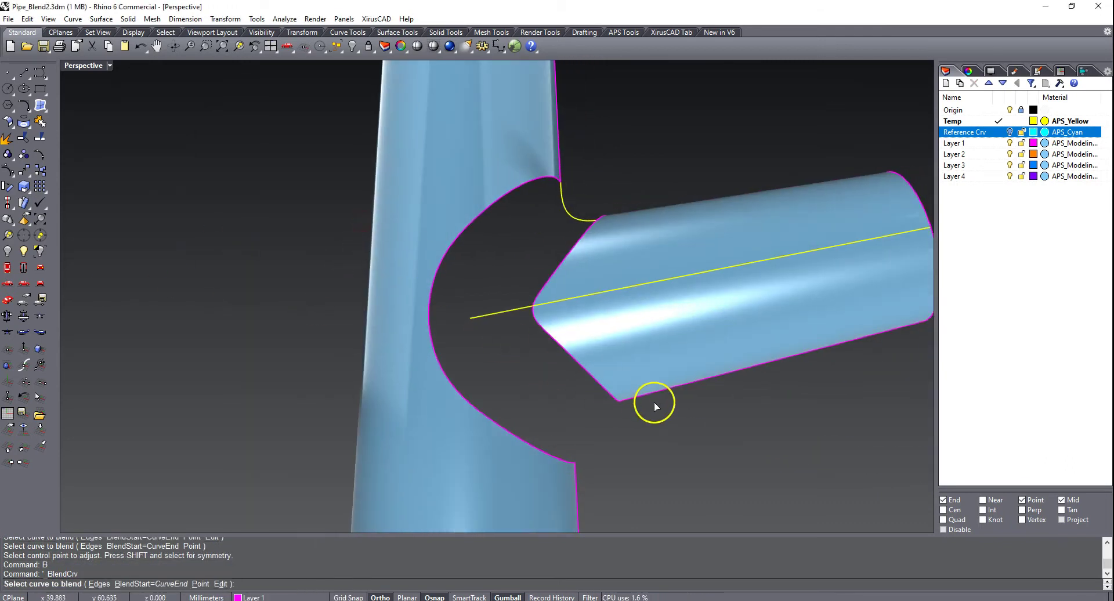
click(639, 398)
click(578, 476)
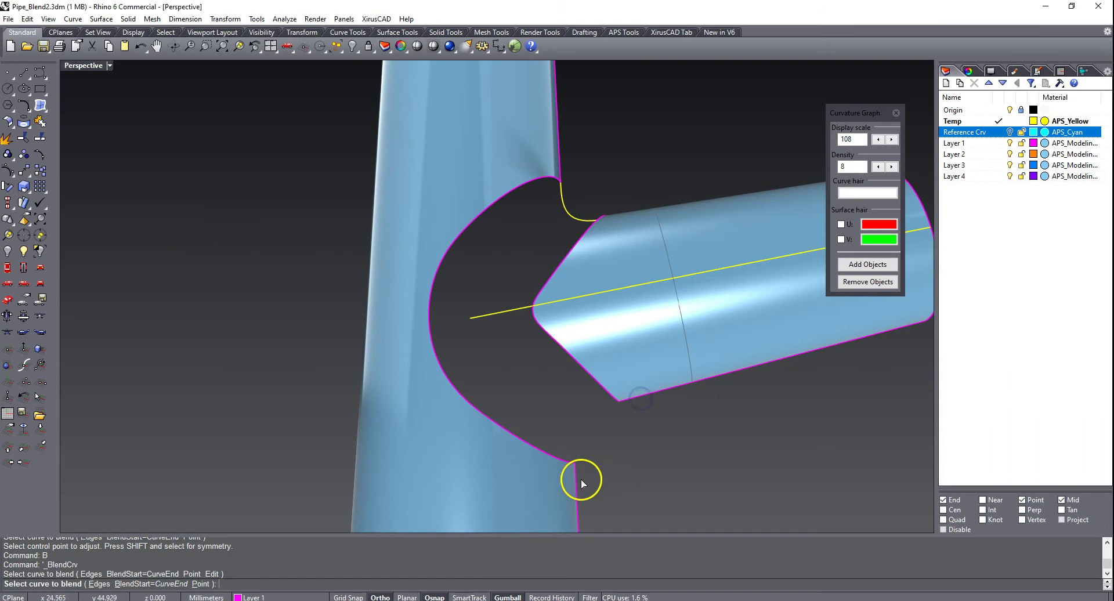
right_click(632, 461)
Extrude both blend curves straight outward from the halved pipes' open side as one-sided, non-solid surfaces
right_drag(633, 461, 544, 394)
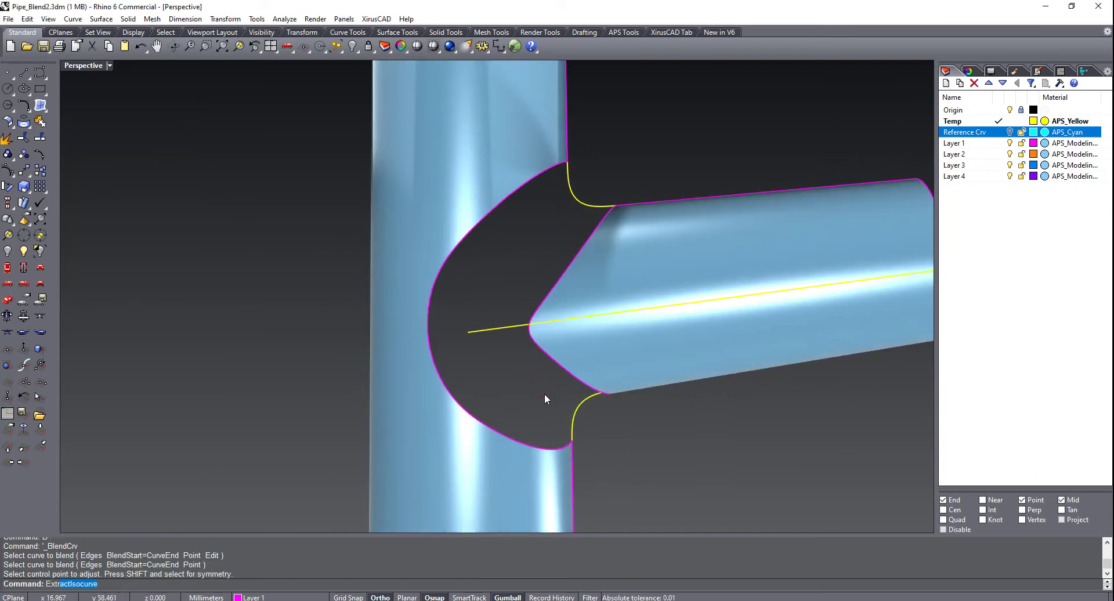
text(rudecrv)
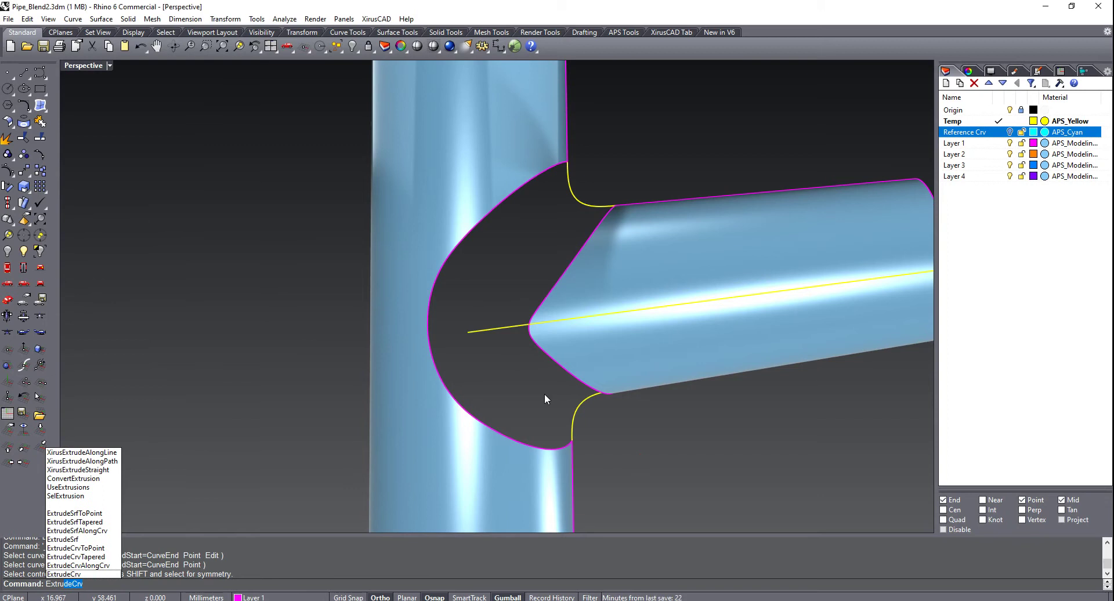
key(Return)
click(576, 407)
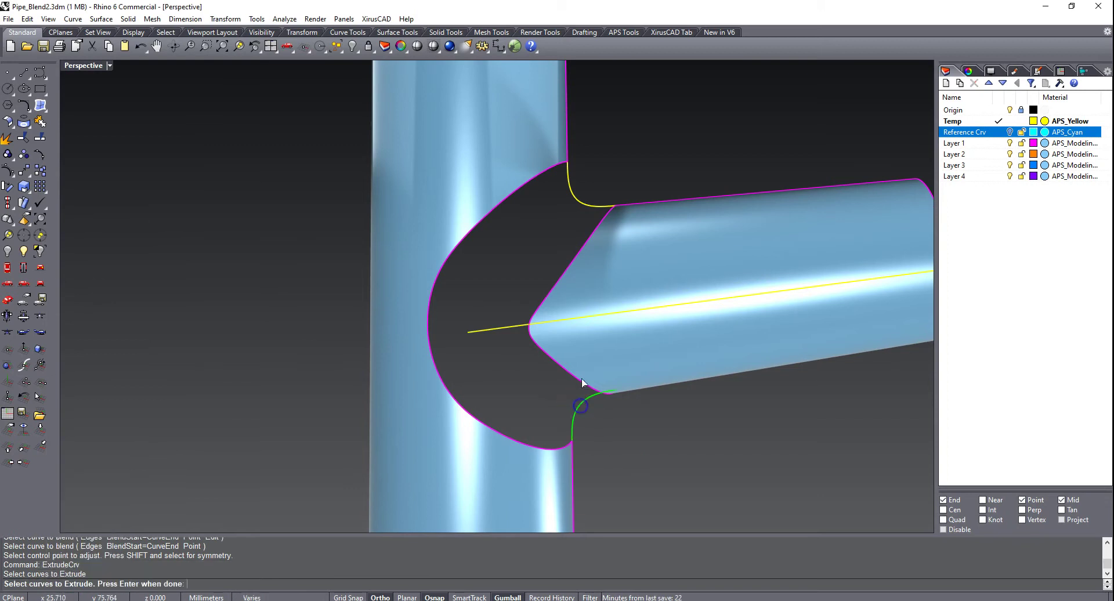
click(585, 204)
right_drag(555, 226, 518, 269)
key(Return)
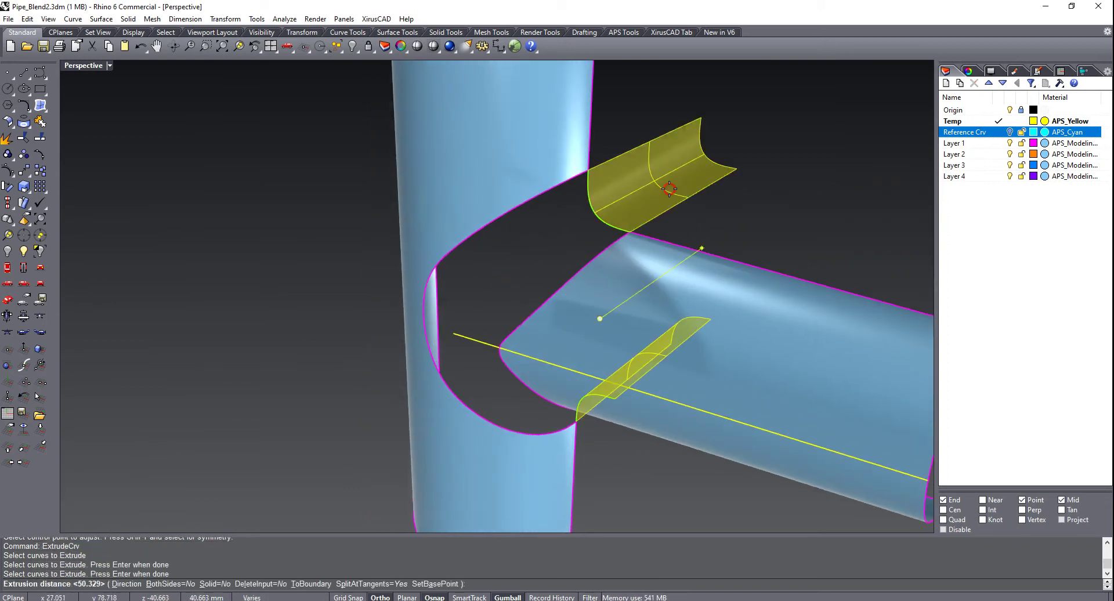
right_drag(622, 217, 582, 247)
key(Return)
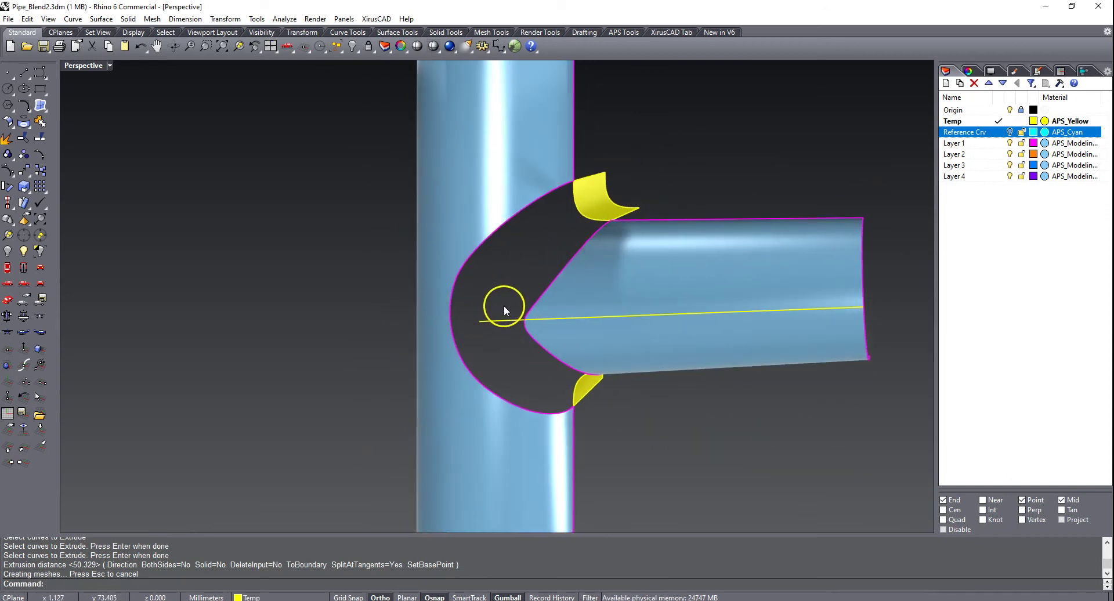
Delete the leftover isocurve running along the middle of the branch pipe
click(483, 342)
key(Delete)
scroll(511, 308, up, 3)
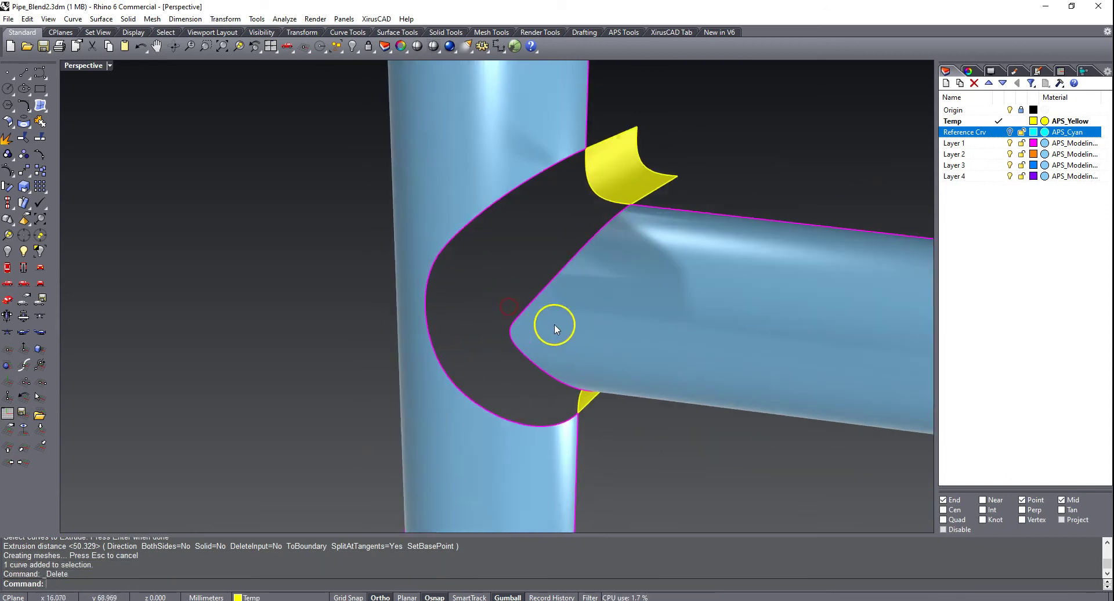
scroll(475, 314, down, 2)
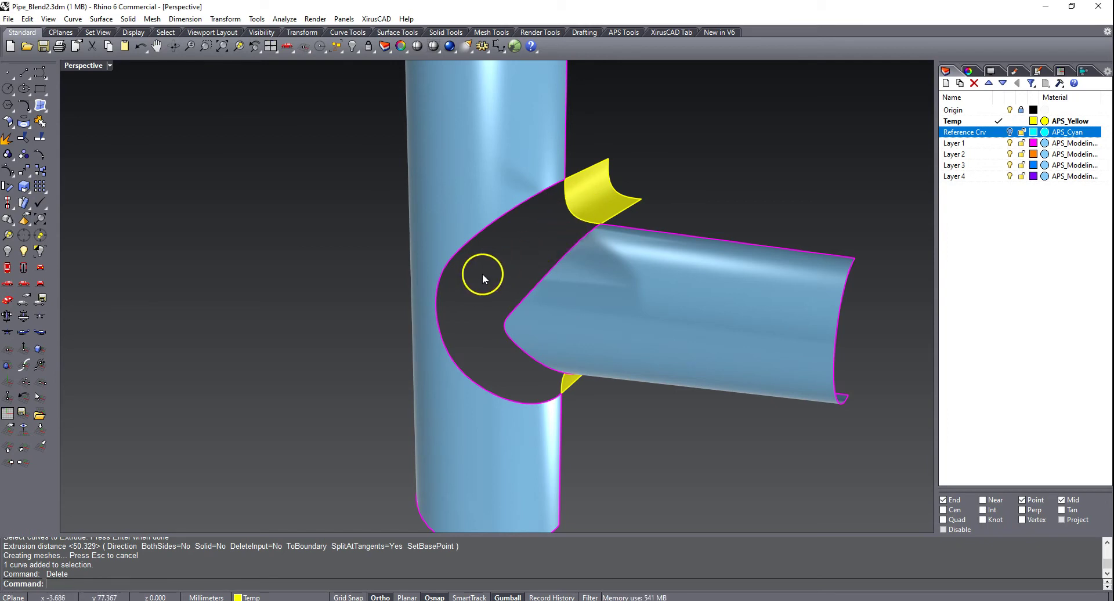
Turn on Zebra analysis with horizontal, medium stripes for the main and branch pipe surfaces
click(451, 423)
shift+click(584, 333)
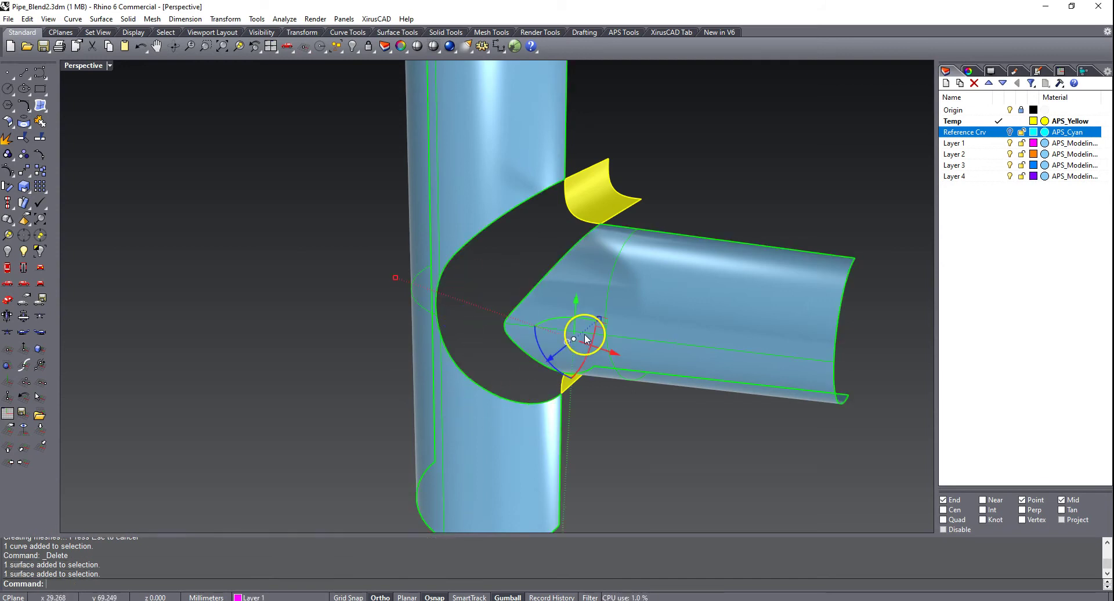
text(z)
key(Return)
right_drag(458, 366, 308, 347)
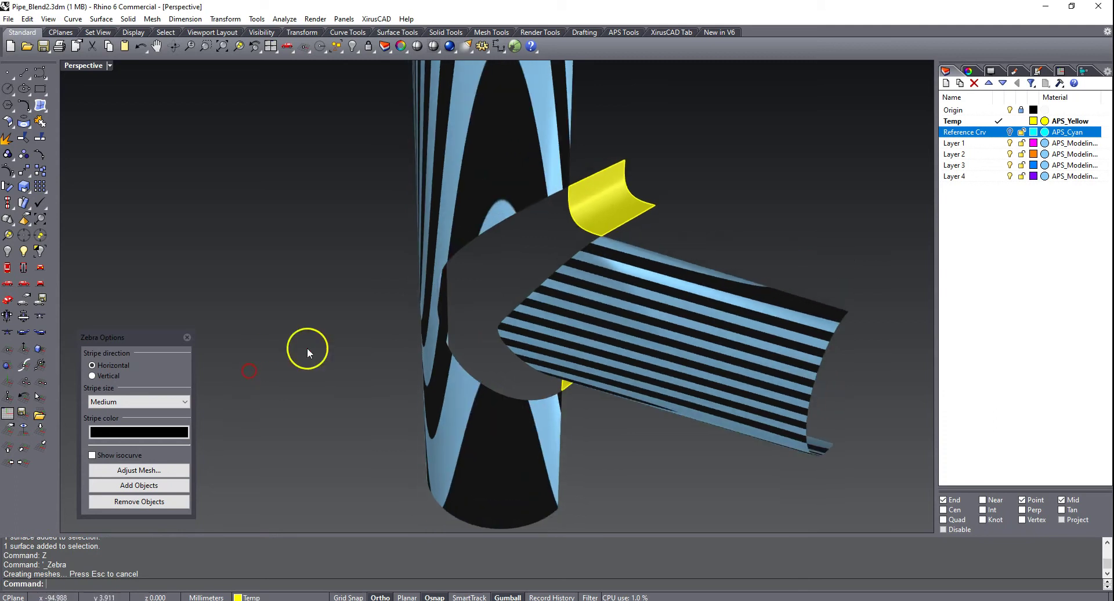
scroll(482, 302, up, 2)
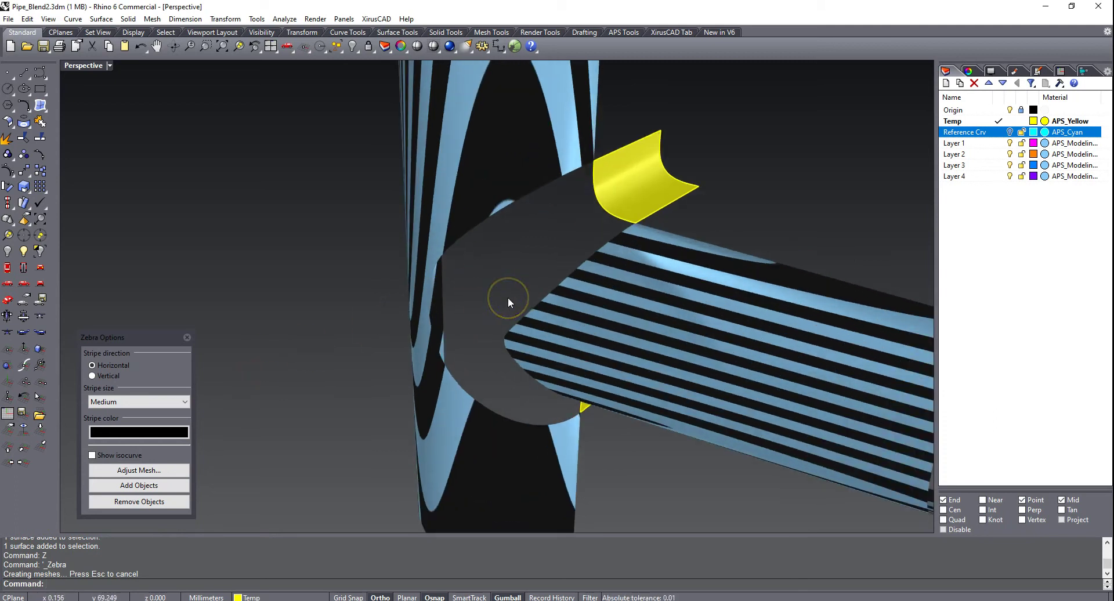
Start an XNurbs surface and add the curved edges of both yellow extrusions as boundaries with Tangent continuity
text(x)
key(Return)
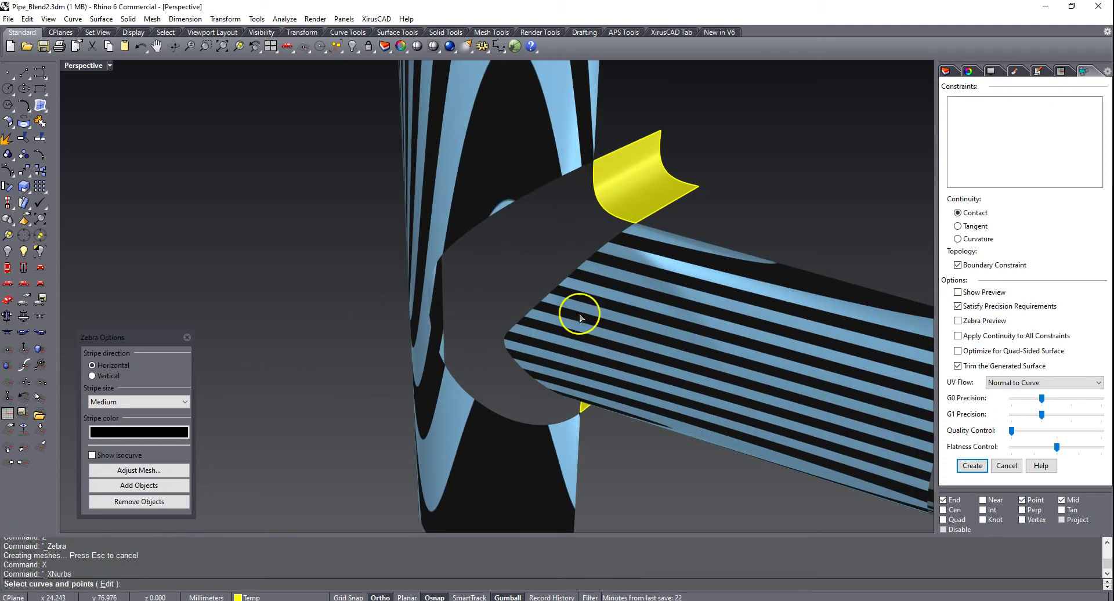
click(973, 229)
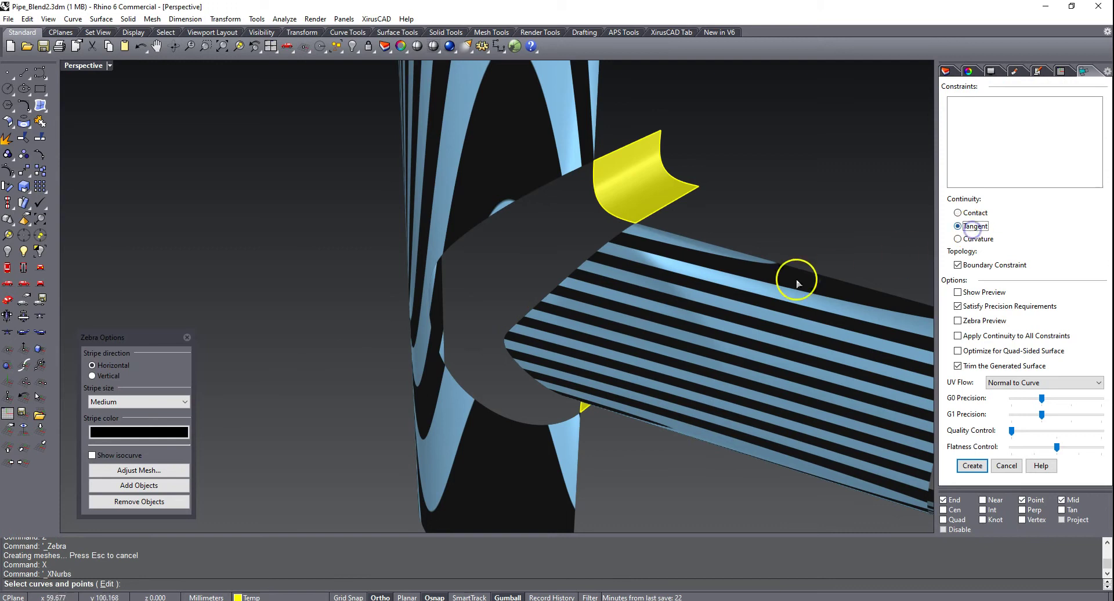
click(619, 219)
click(675, 258)
right_drag(604, 267, 562, 388)
click(581, 436)
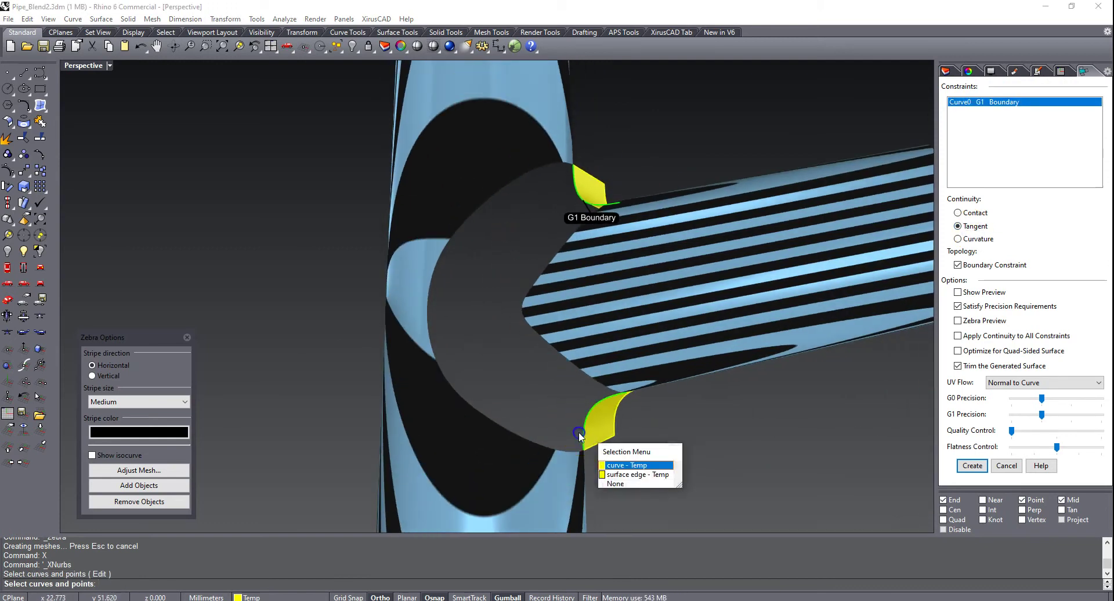
click(615, 476)
Add the trimmed edges of the branch and main pipes as XNurbs boundaries with Curvature continuity
right_drag(532, 378, 542, 229)
click(573, 239)
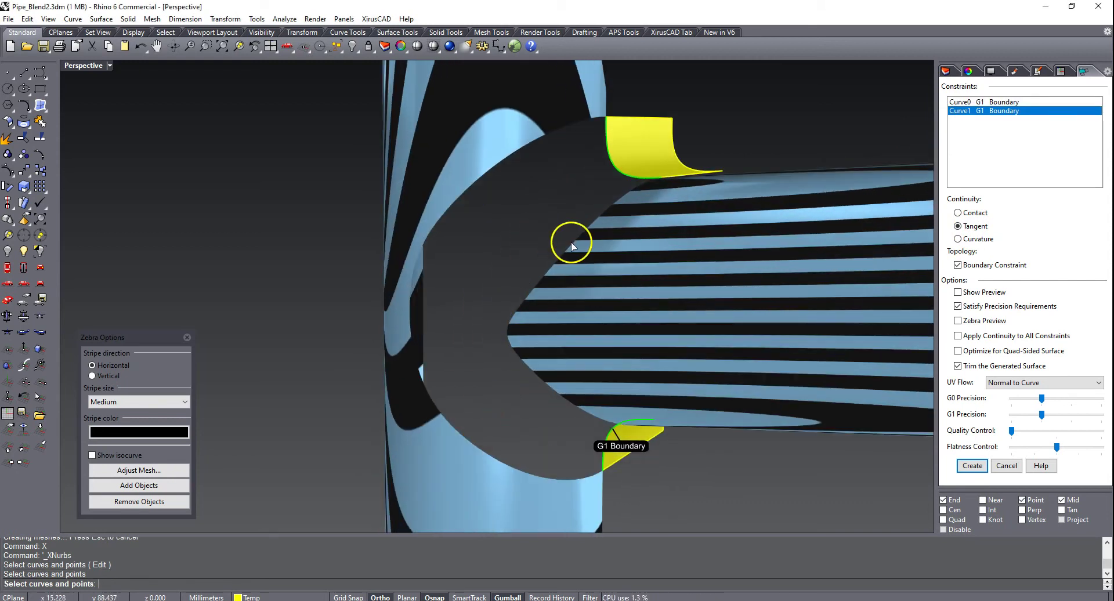
click(968, 239)
click(525, 145)
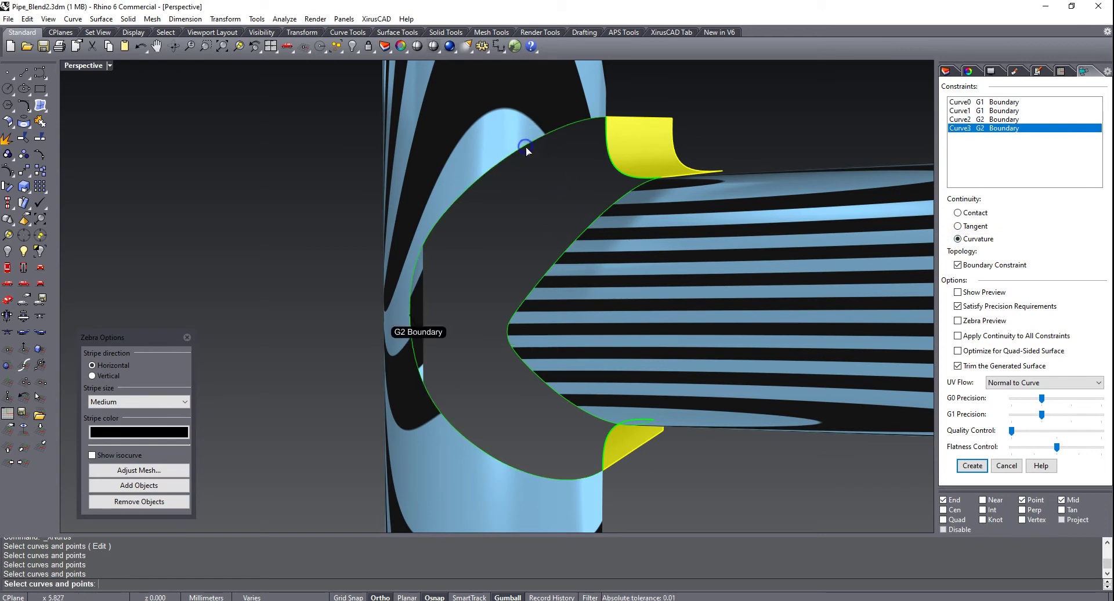
Enable the surface preview, quad-sided optimization and zebra preview, and inspect the stripe flow across the blend
click(968, 293)
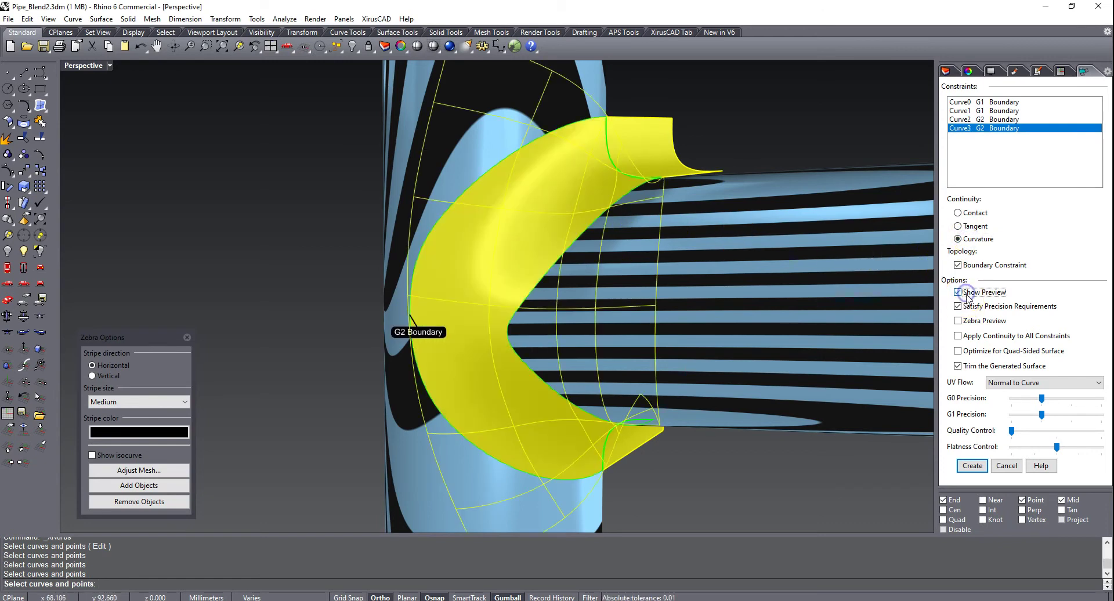
click(975, 351)
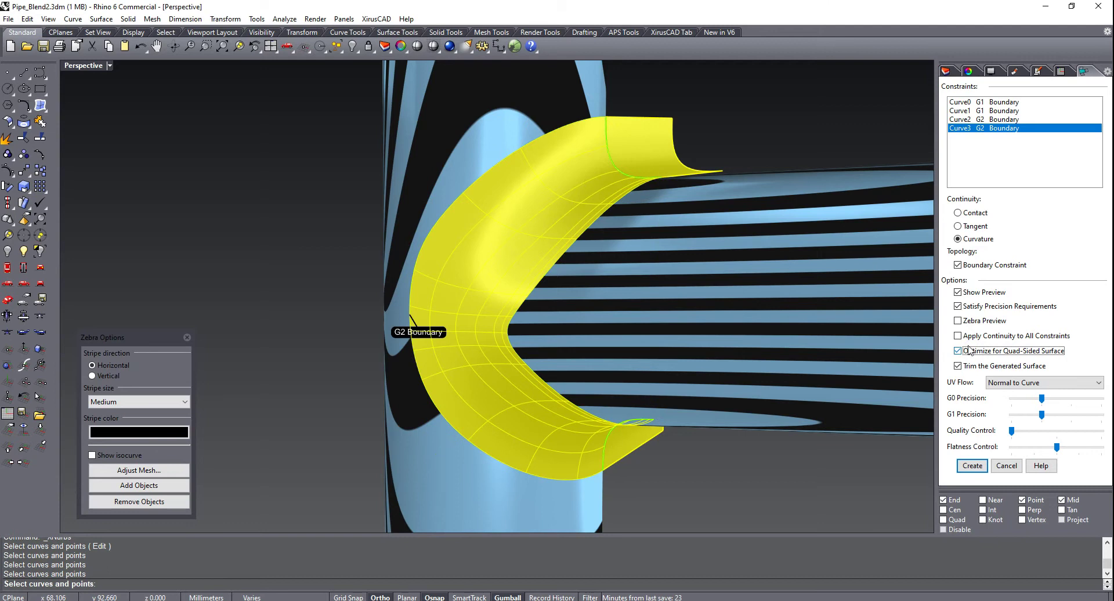
click(959, 321)
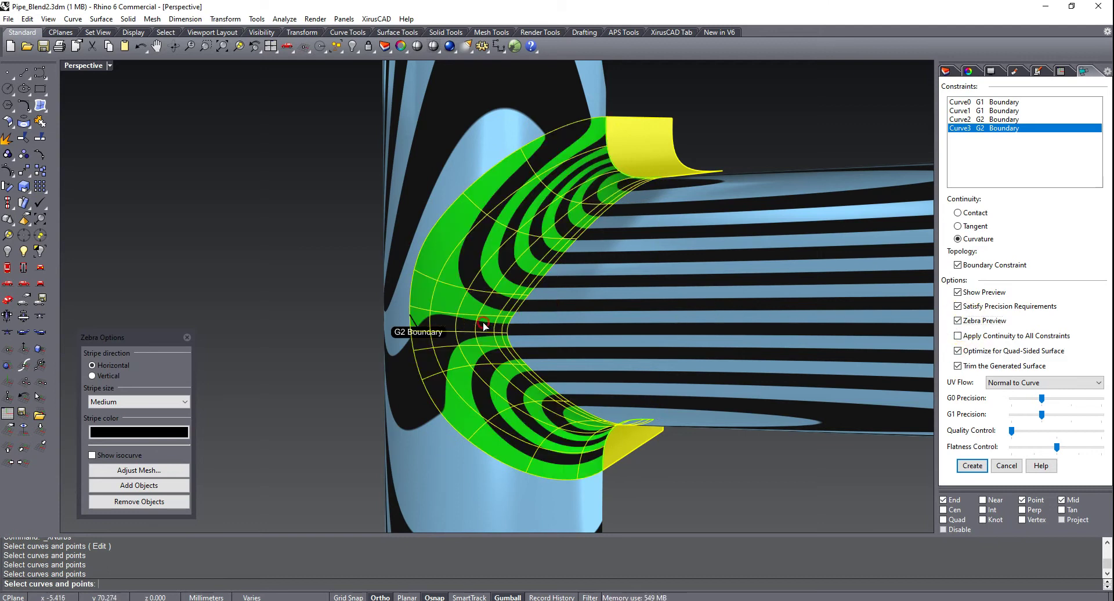
right_drag(485, 325, 489, 337)
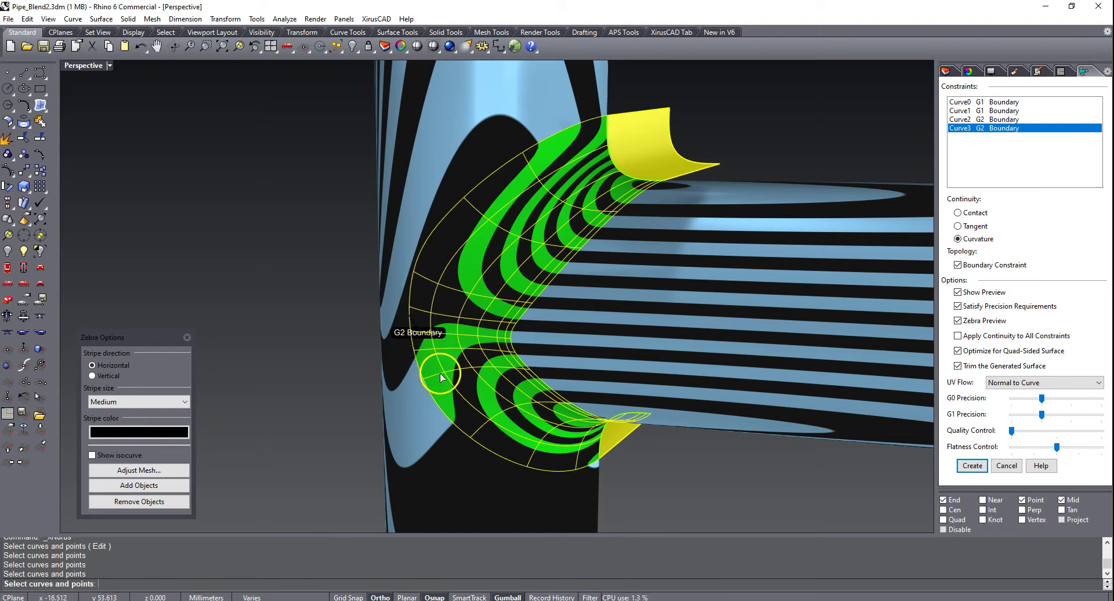
right_drag(428, 343, 519, 264)
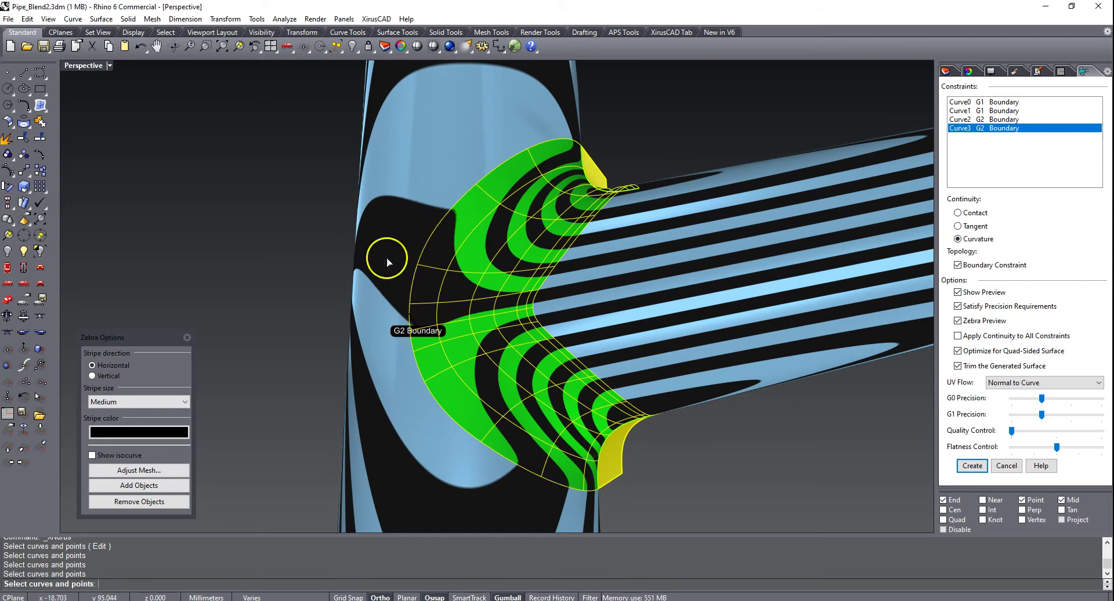
right_drag(437, 310, 458, 308)
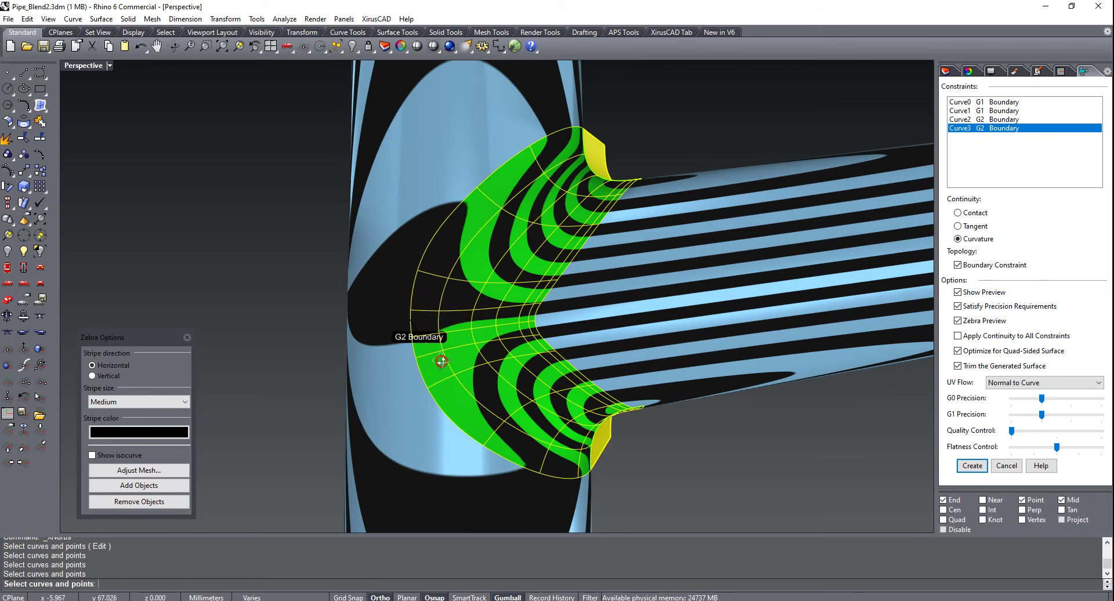
right_drag(438, 357, 471, 382)
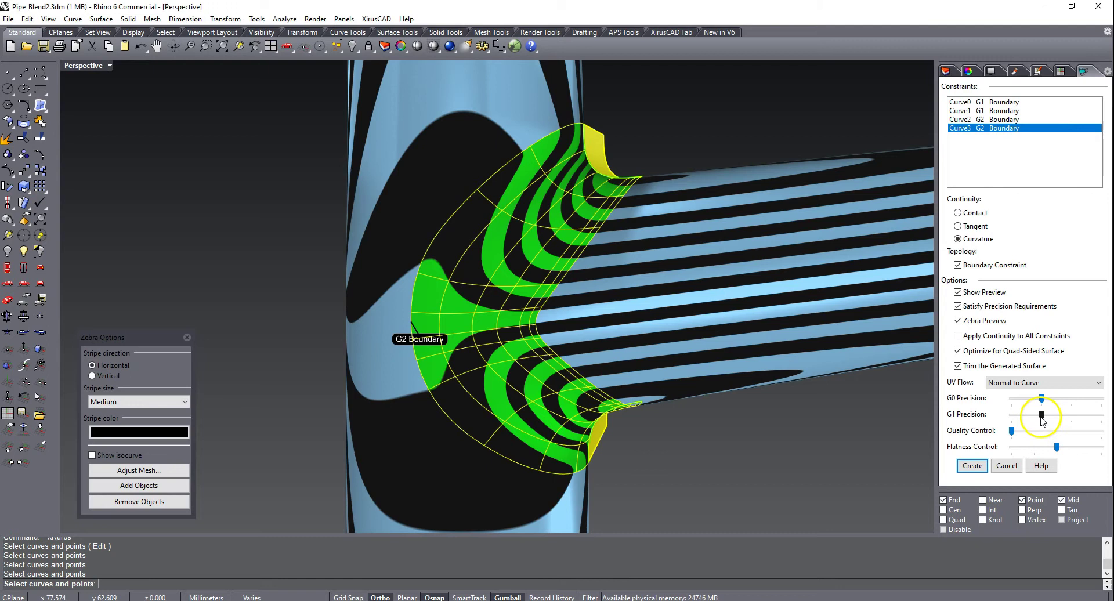
Try a lower G1 precision for the previewed blend, restore the setting, and inspect the stripes from another angle
drag(1042, 422, 1010, 416)
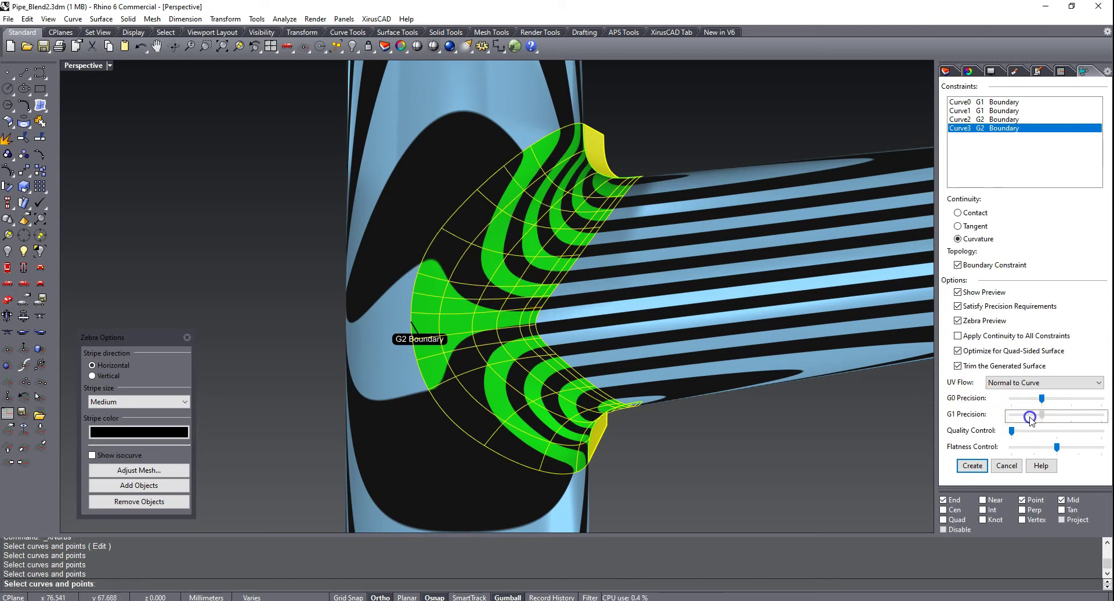
click(1030, 417)
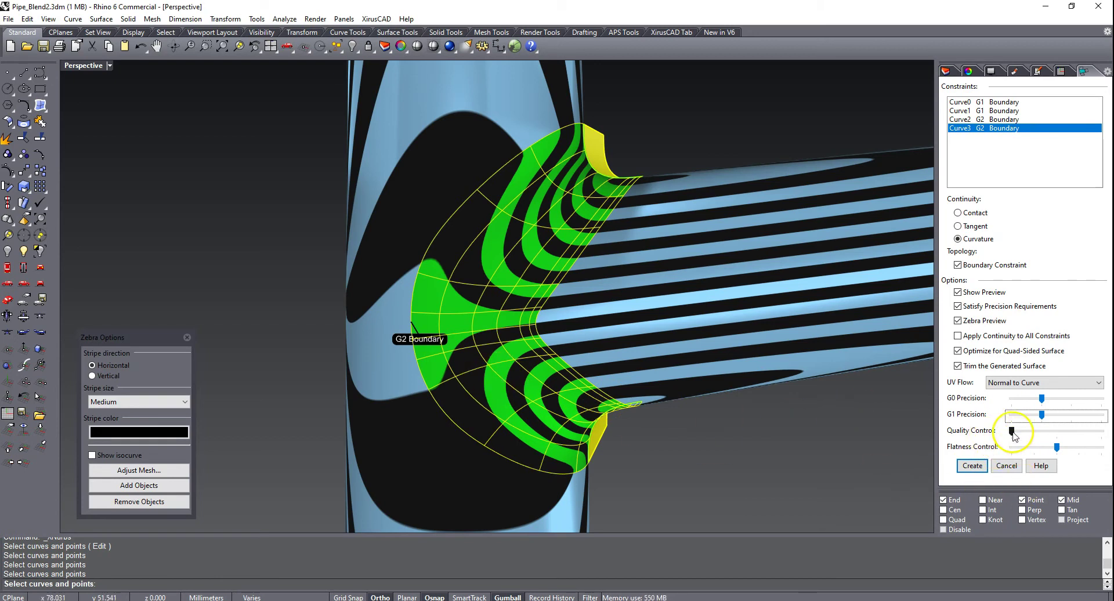
right_drag(781, 422, 677, 423)
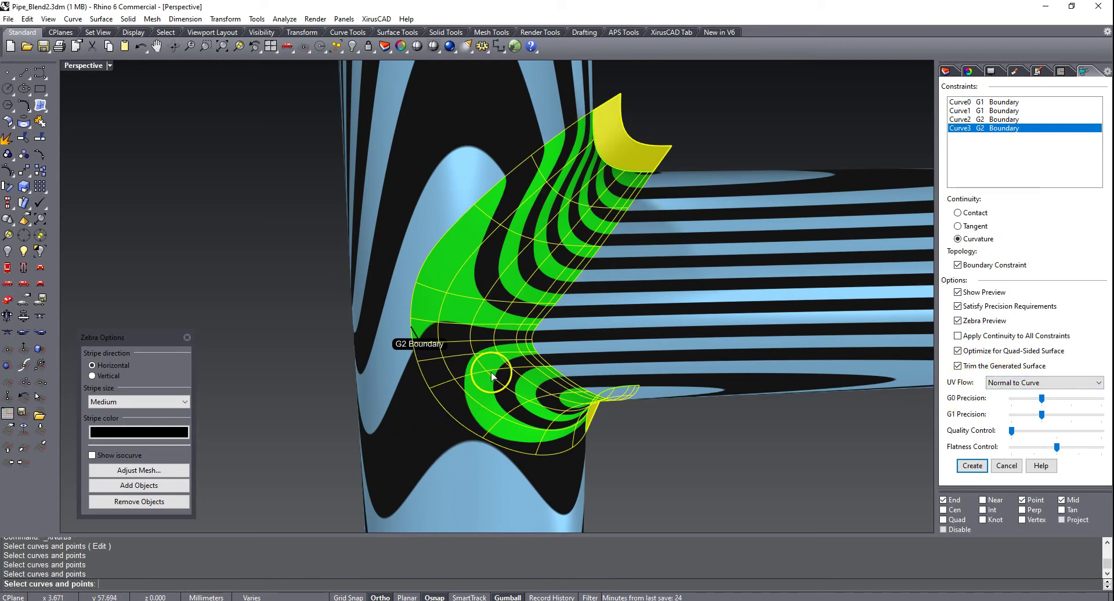
Compare higher Flatness Control settings in the zebra preview, settle slightly below the maximum, and create the XNurbs blend surface
scroll(472, 425, up, 2)
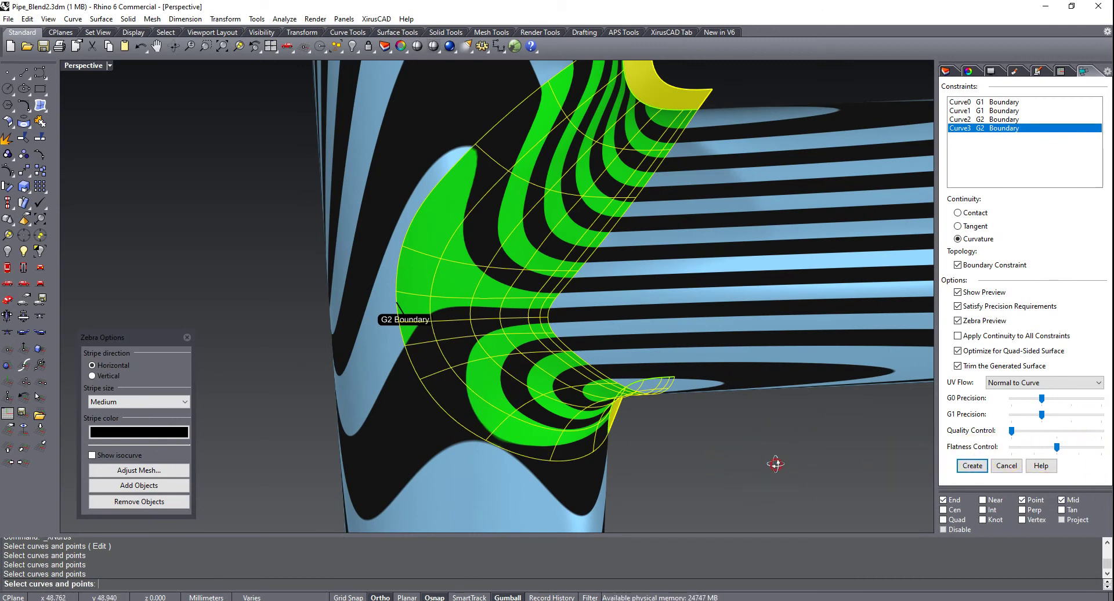
mouse_move(766, 459)
right_down()
mouse_move(786, 448)
mouse_move(766, 459)
mouse_move(774, 452)
right_up()
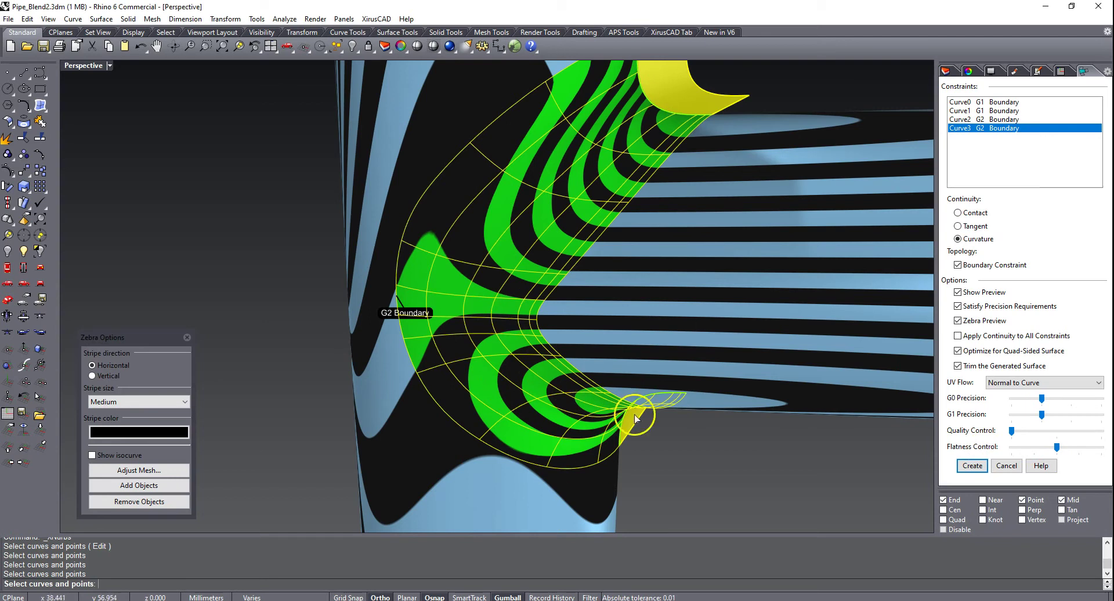
drag(1058, 448, 1077, 456)
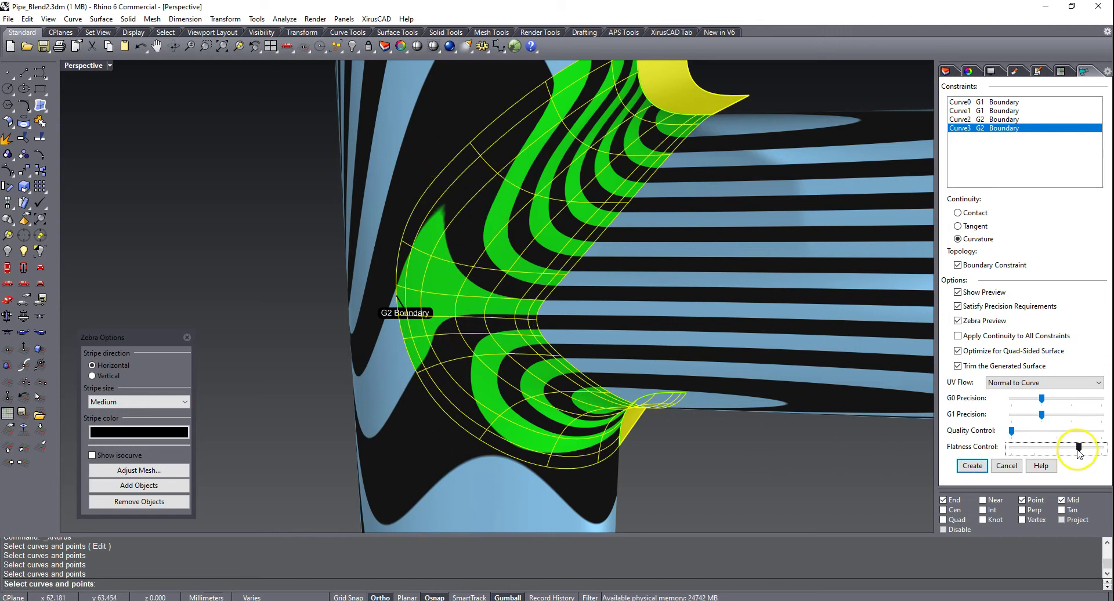
drag(1096, 449, 1101, 447)
right_drag(603, 381, 616, 354)
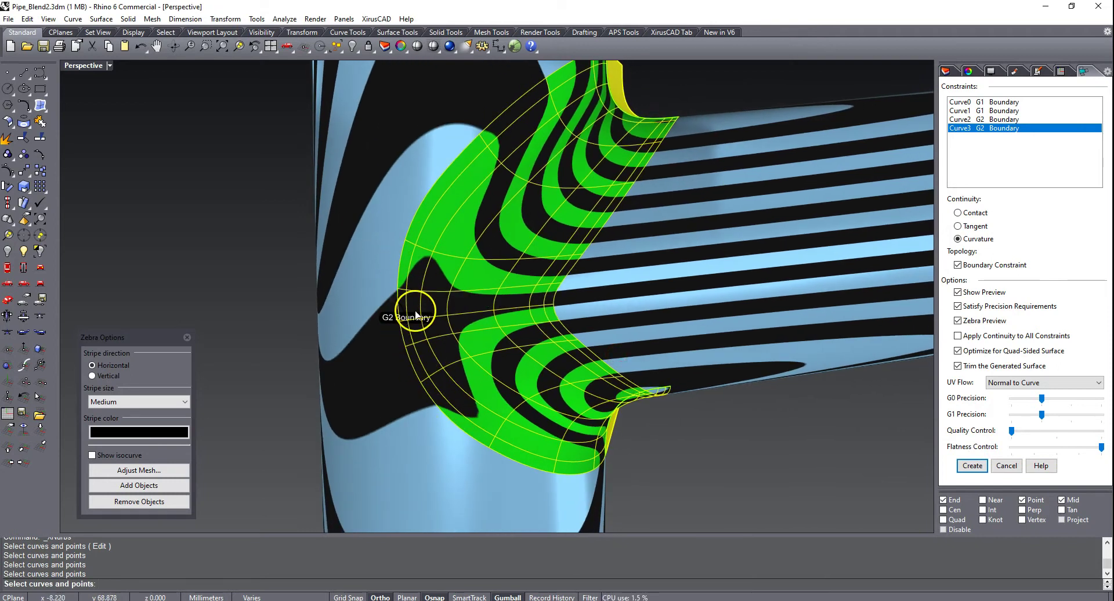
right_drag(462, 395, 429, 376)
click(1102, 447)
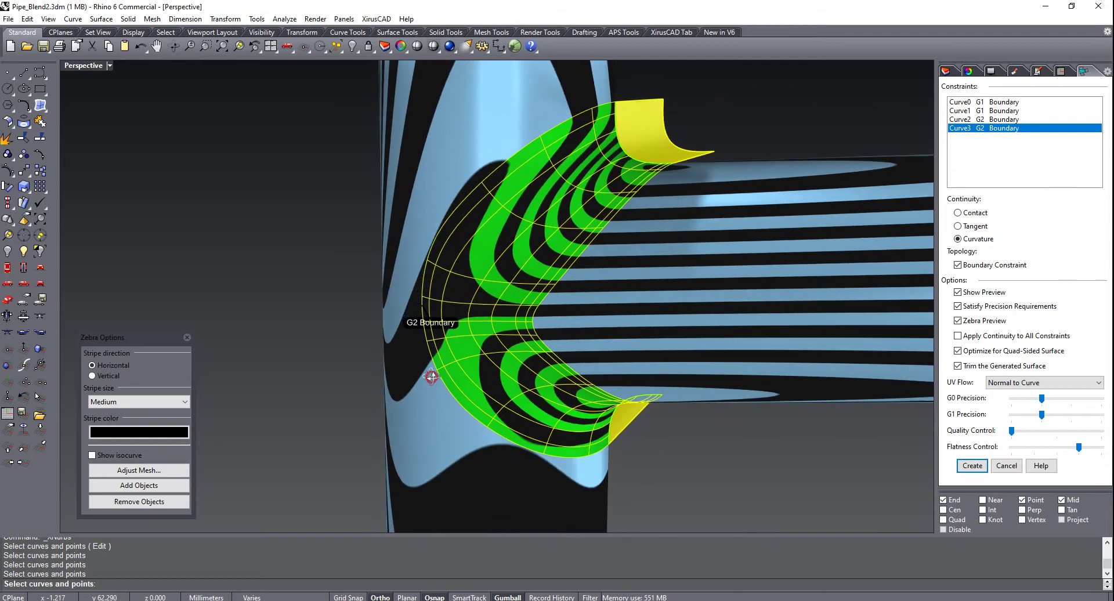
click(973, 467)
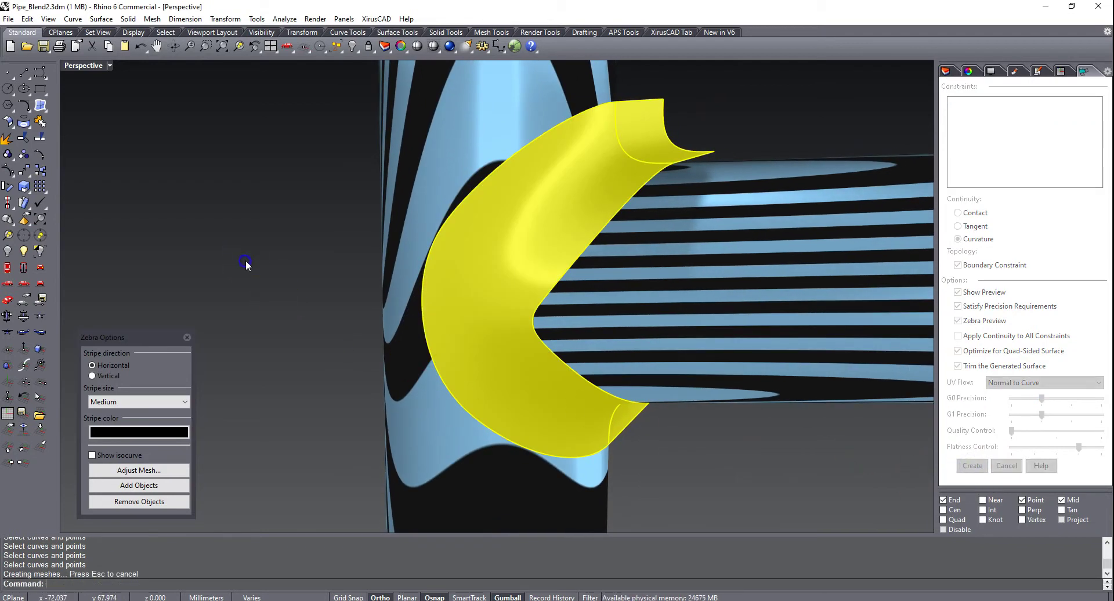
Delete the two yellow helper extrusions at the upper and lower ends of the blend
click(604, 179)
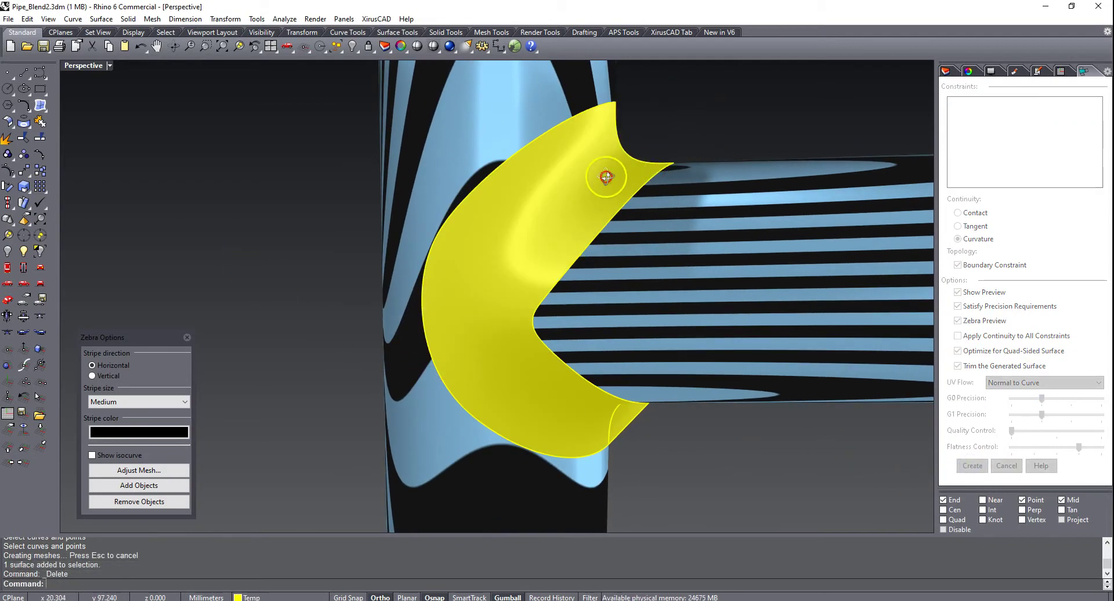
key(Delete)
click(636, 466)
key(Delete)
Mirror the half pipes, blend surface and curves across the X axis in the Top view
scroll(638, 475, down, 3)
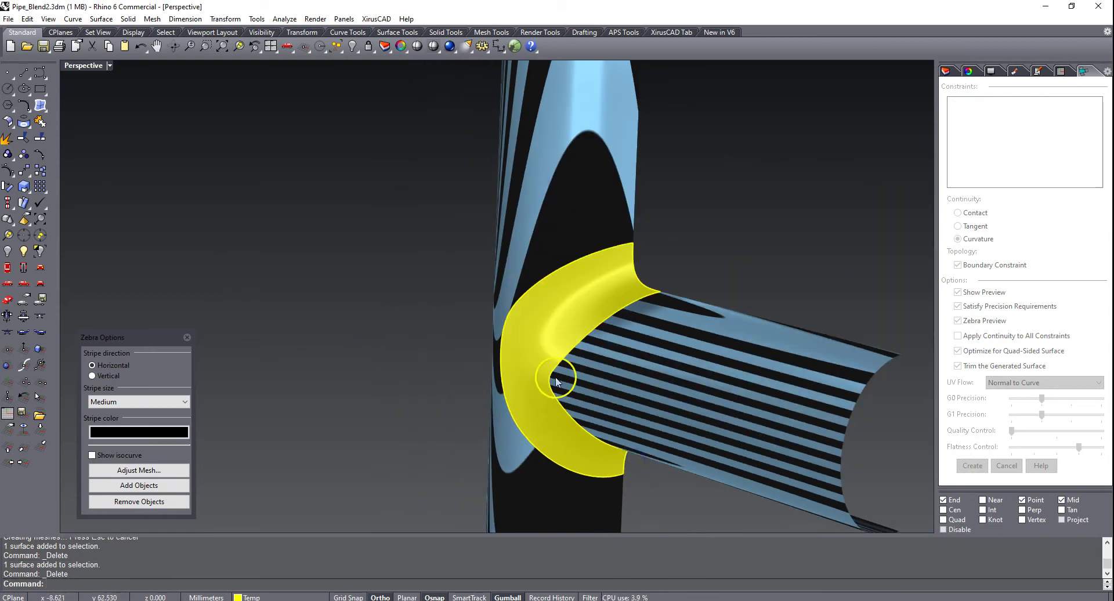
scroll(580, 348, down, 2)
right_click(690, 198)
click(726, 239)
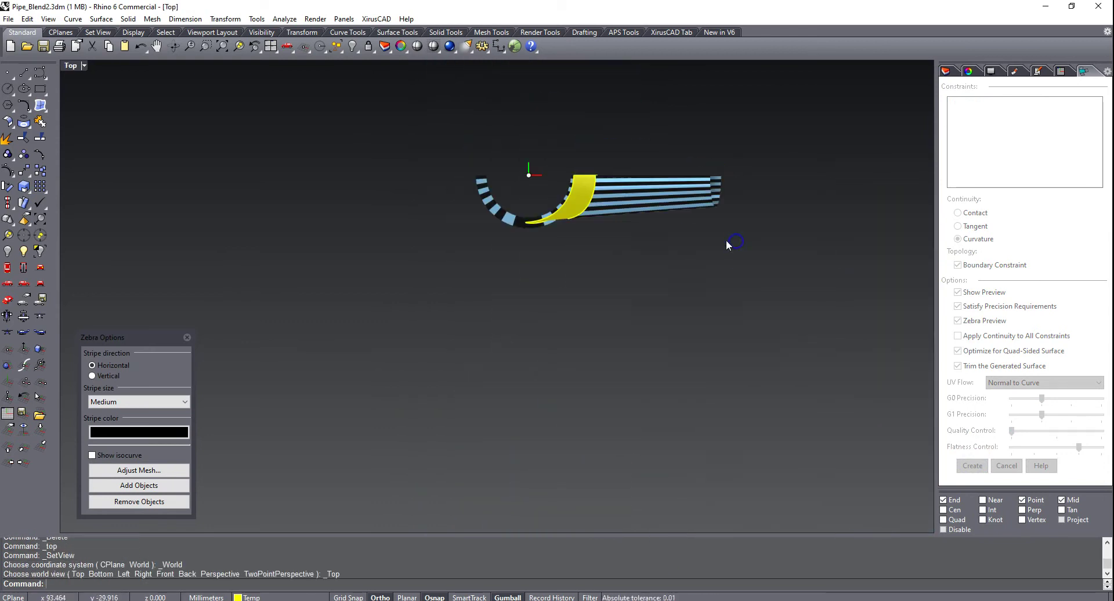
drag(798, 125, 363, 282)
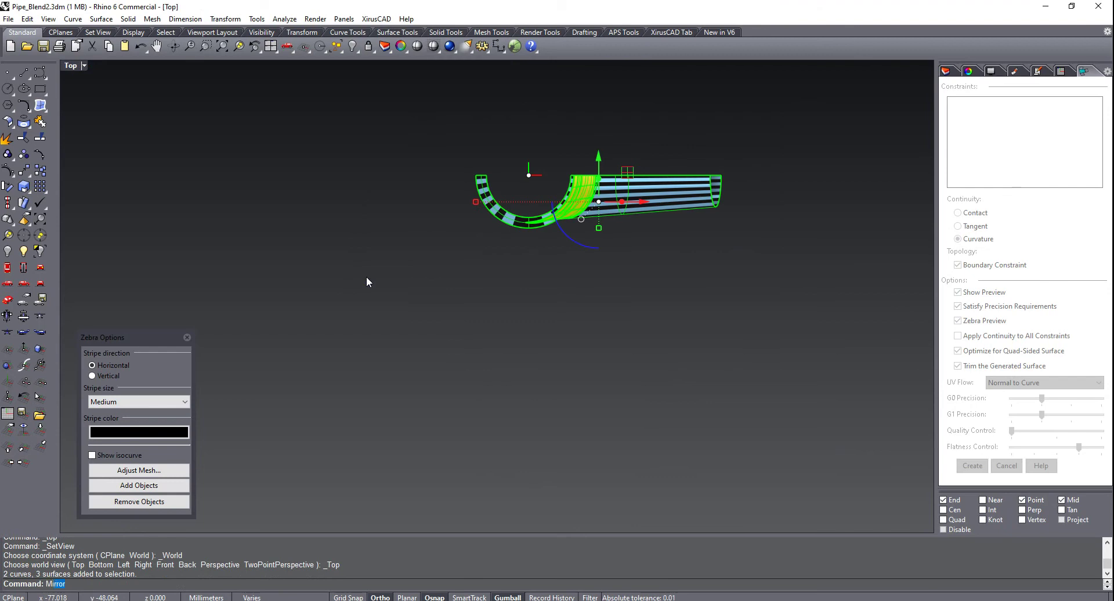
text(Mir)
key(Return)
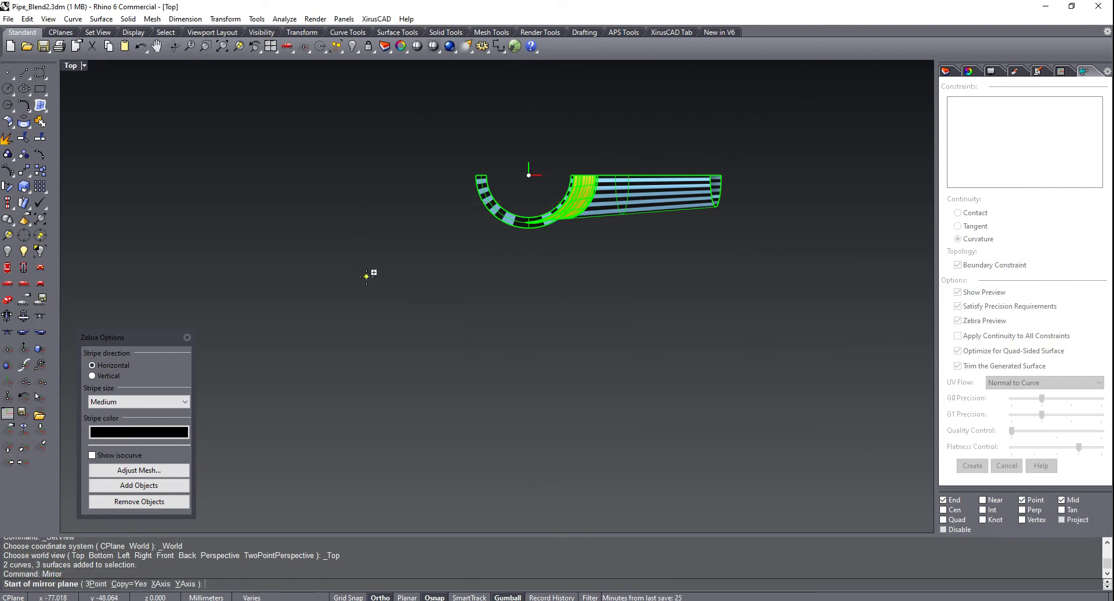
click(160, 585)
right_drag(397, 345, 340, 456)
Select the entire mirrored pipe model and move its objects to Layer 1
drag(367, 449, 777, 192)
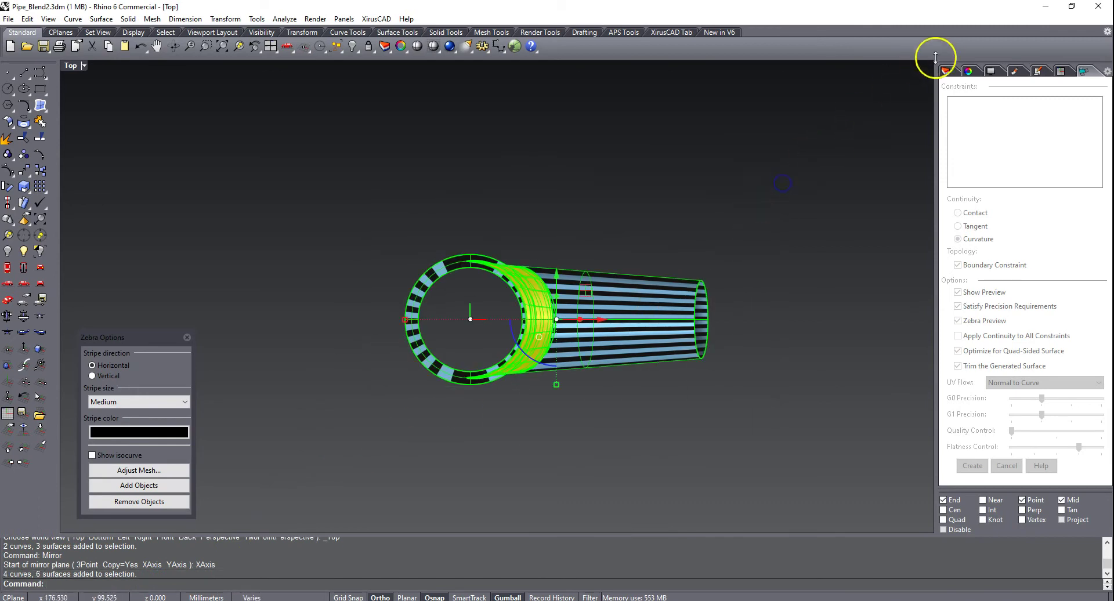
click(953, 72)
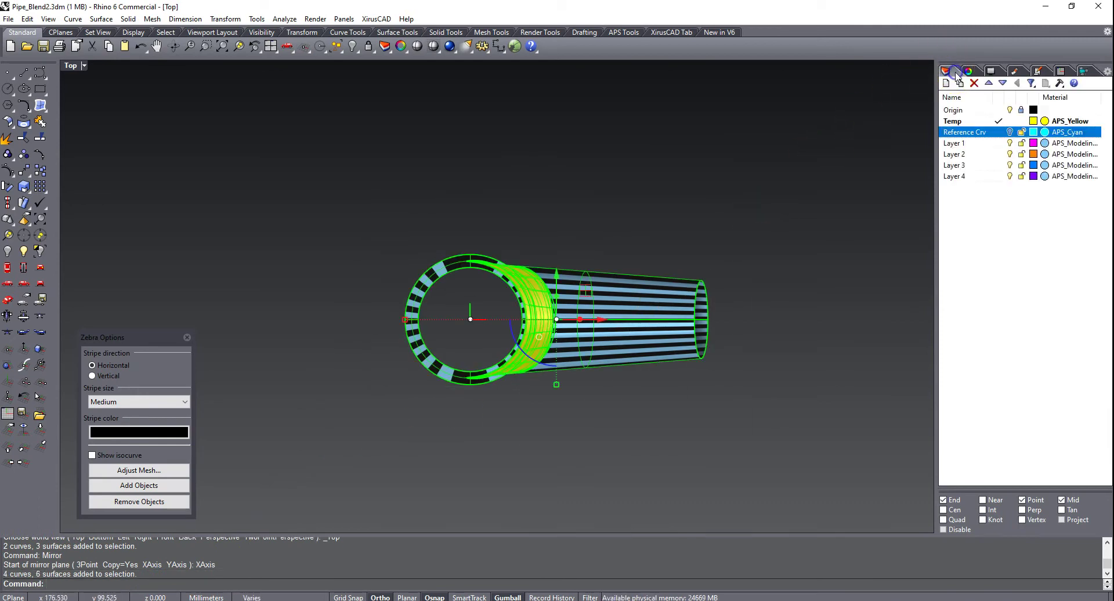
right_click(958, 143)
click(997, 347)
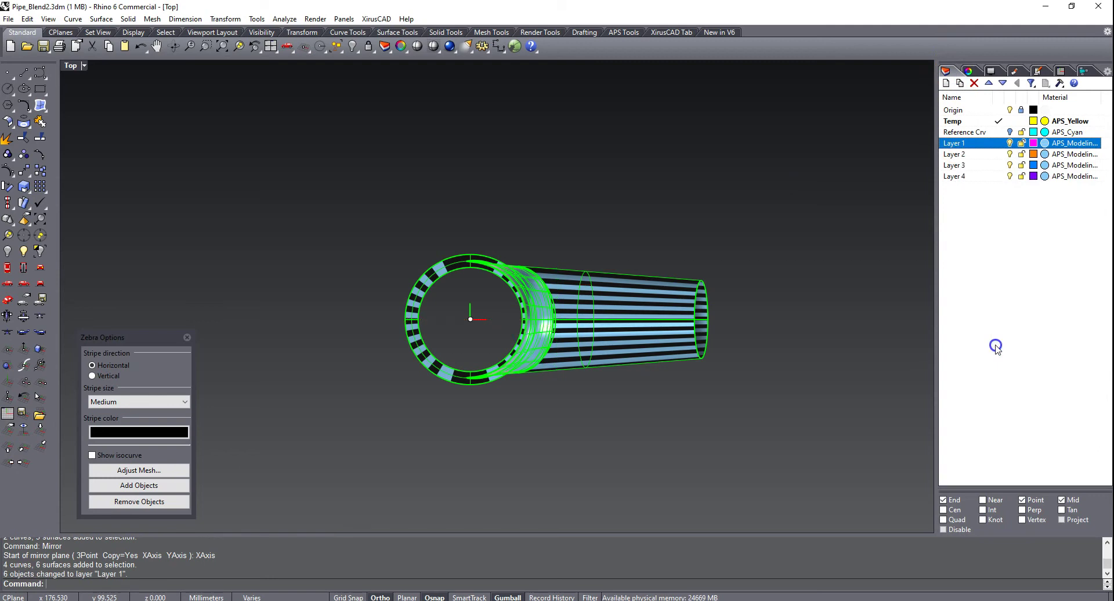
Return to the Perspective view and add all the pipe and blend surfaces to the zebra analysis
click(715, 200)
right_click(711, 199)
click(740, 273)
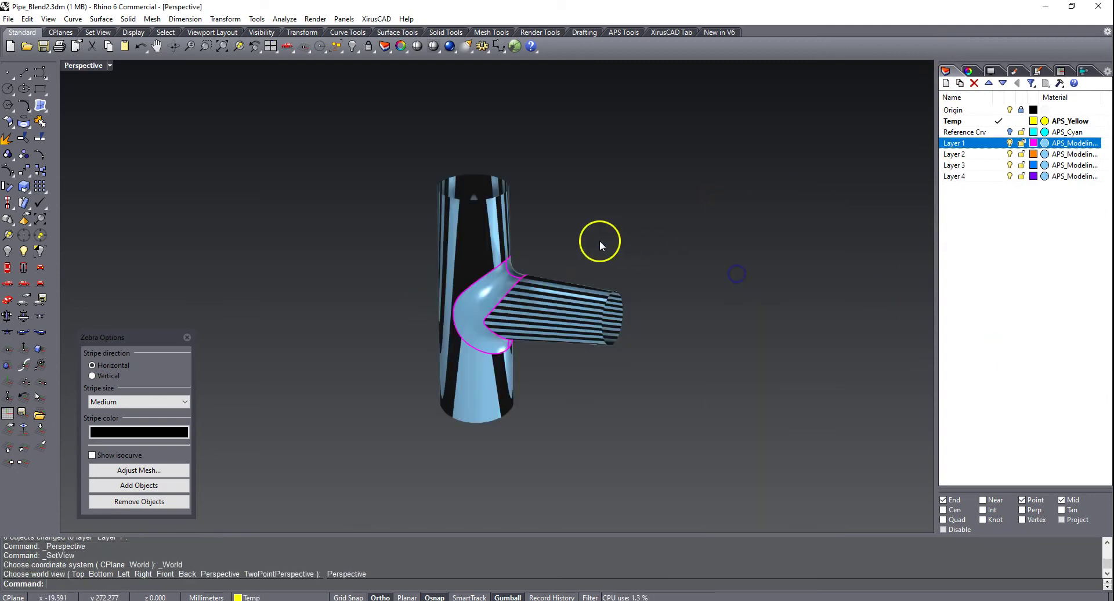
click(142, 485)
drag(338, 501, 768, 121)
right_click(729, 174)
scroll(580, 260, up, 3)
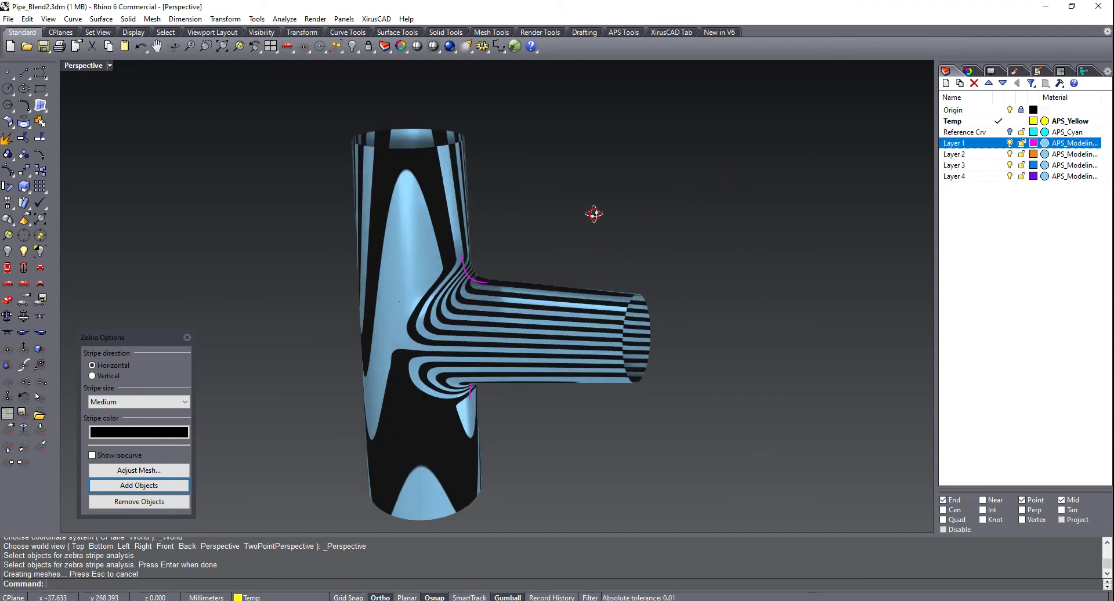
Select all the loose curves in the model with SelCrv and hide them
right_drag(593, 214, 507, 264)
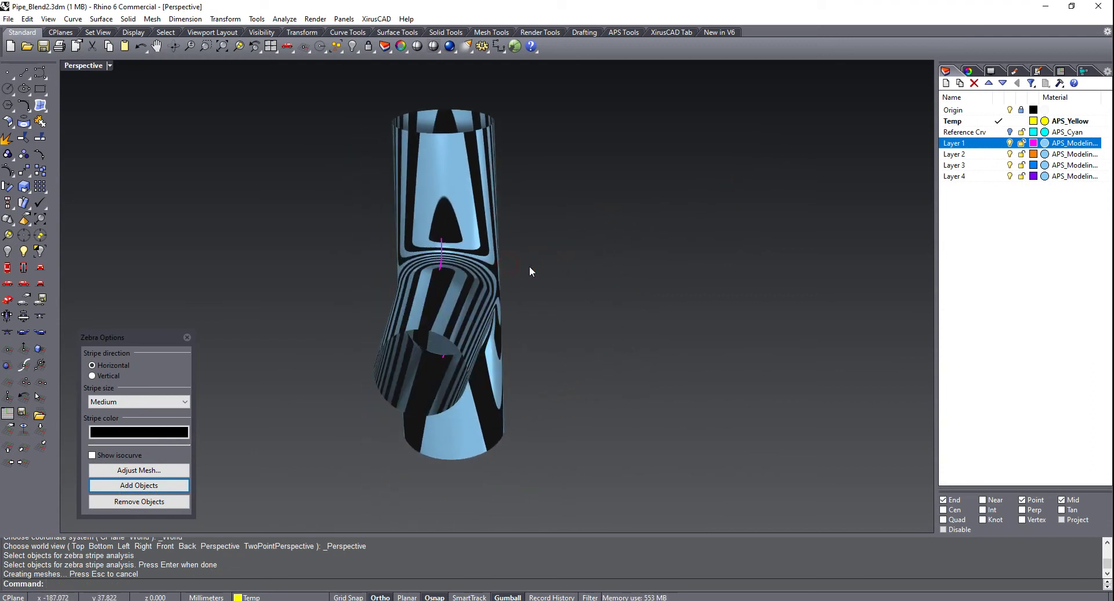
key(Return)
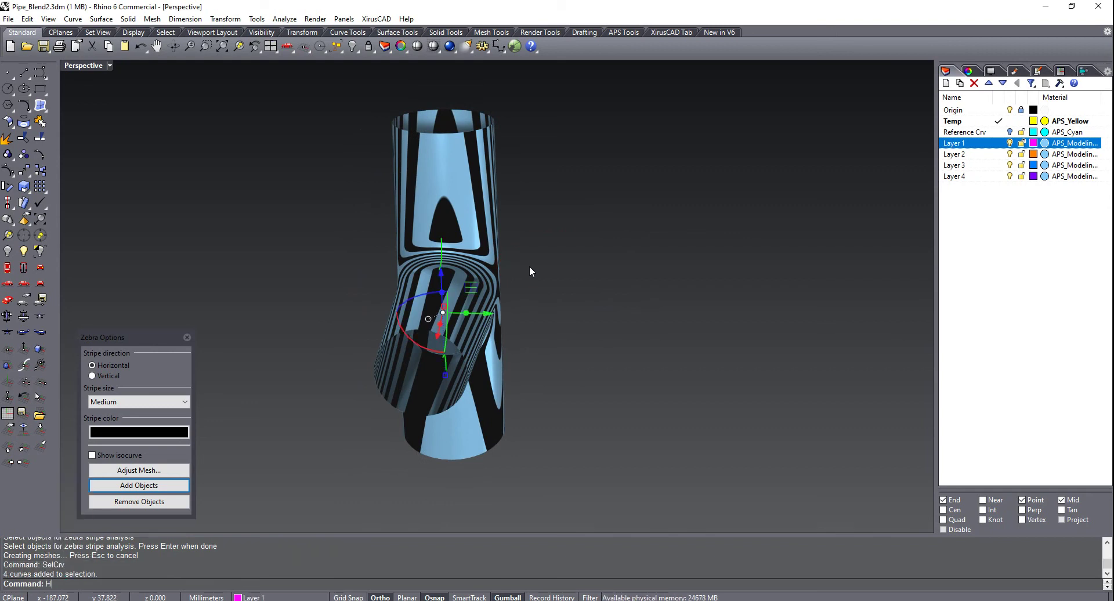
text(h)
key(Return)
click(456, 251)
Inspect the zebra stripe flow across the mirrored pipe blend from several angles, and end the zebra analysis
right_drag(291, 262, 409, 273)
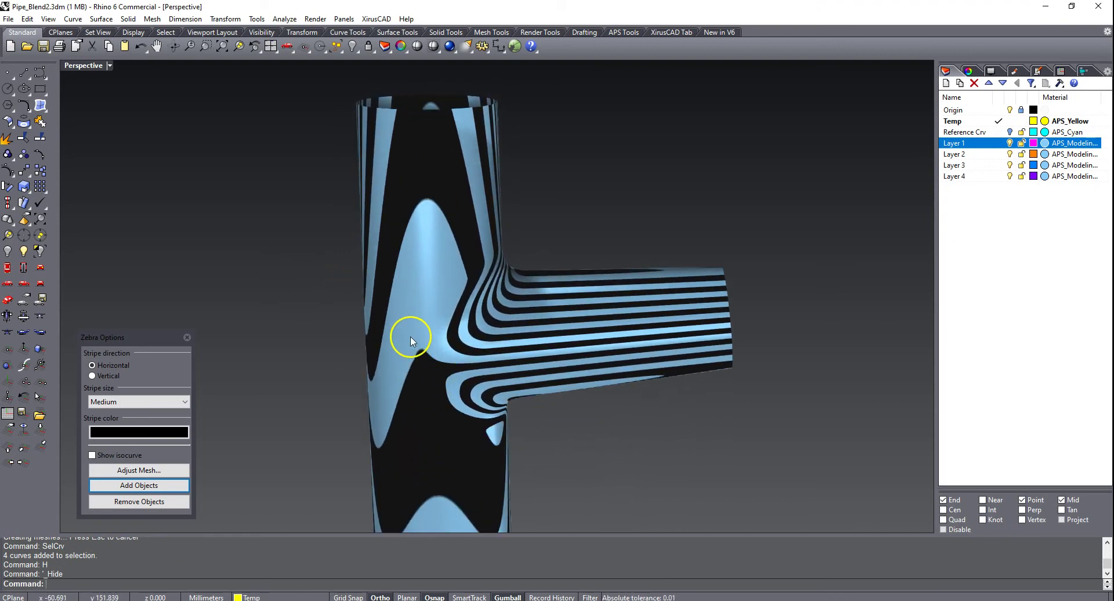
mouse_move(416, 360)
right_down()
mouse_move(443, 368)
mouse_move(406, 353)
mouse_move(271, 369)
mouse_move(401, 361)
mouse_move(406, 351)
mouse_move(396, 365)
mouse_move(404, 362)
right_up()
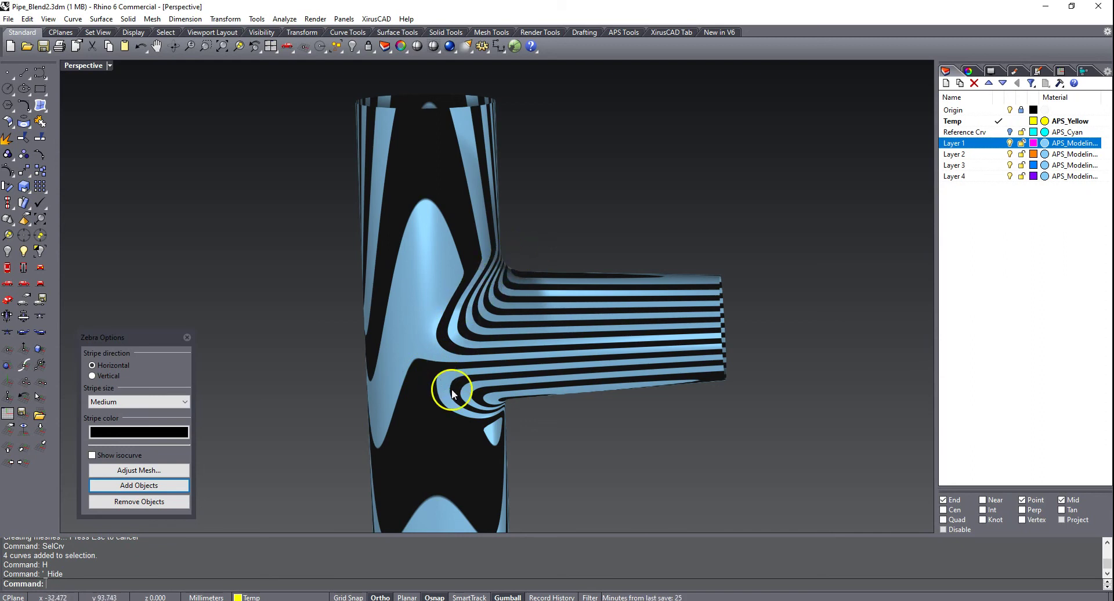
right_drag(498, 286, 444, 313)
click(189, 337)
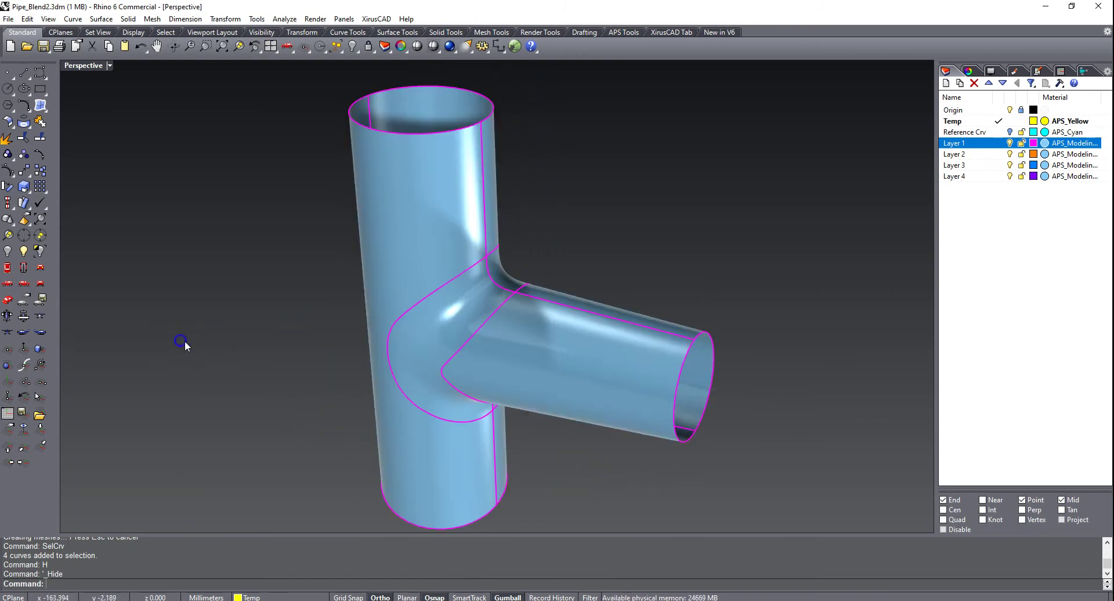
Delete the front half of the XNurbs blend surface between the two pipes
right_drag(211, 319, 261, 331)
click(435, 343)
key(Delete)
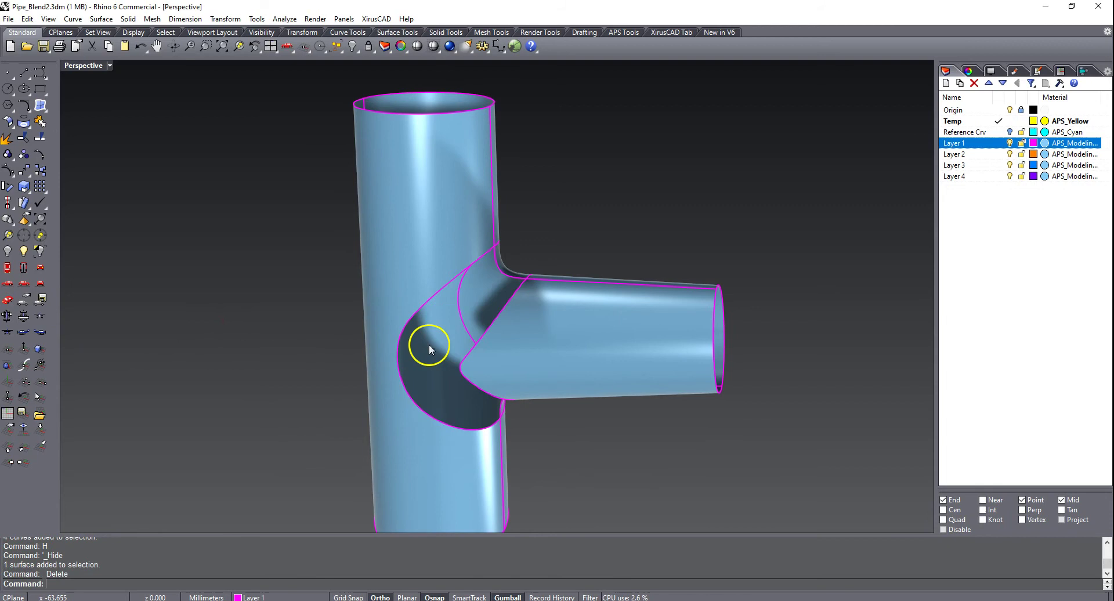
Start a NetworkSrf using the trimmed edges of both pipes and the two end edges of the remaining blend half
right_drag(413, 281, 216, 348)
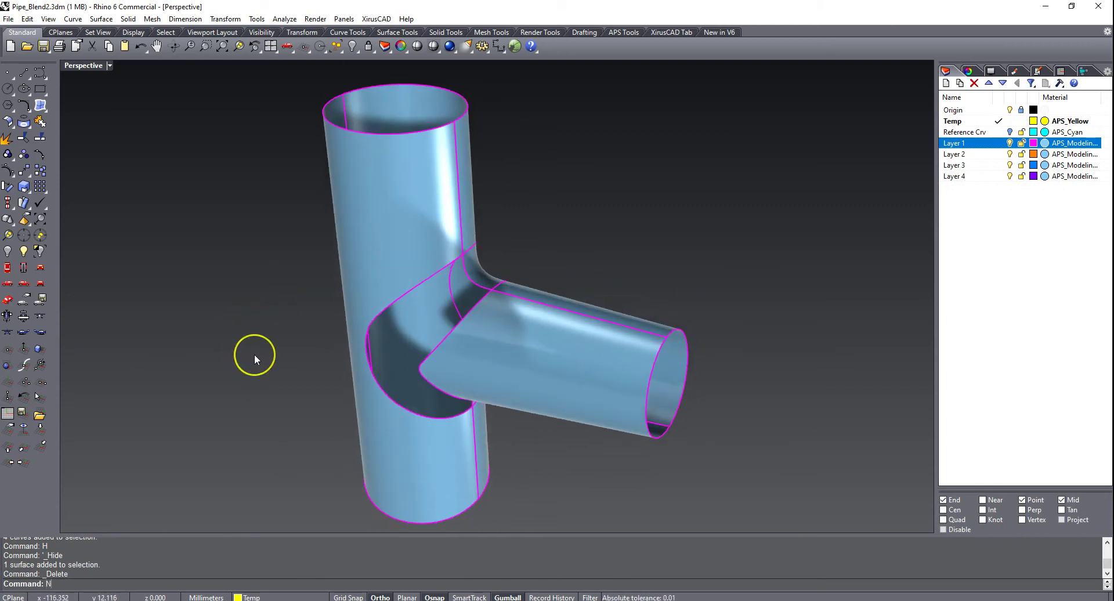
key(Return)
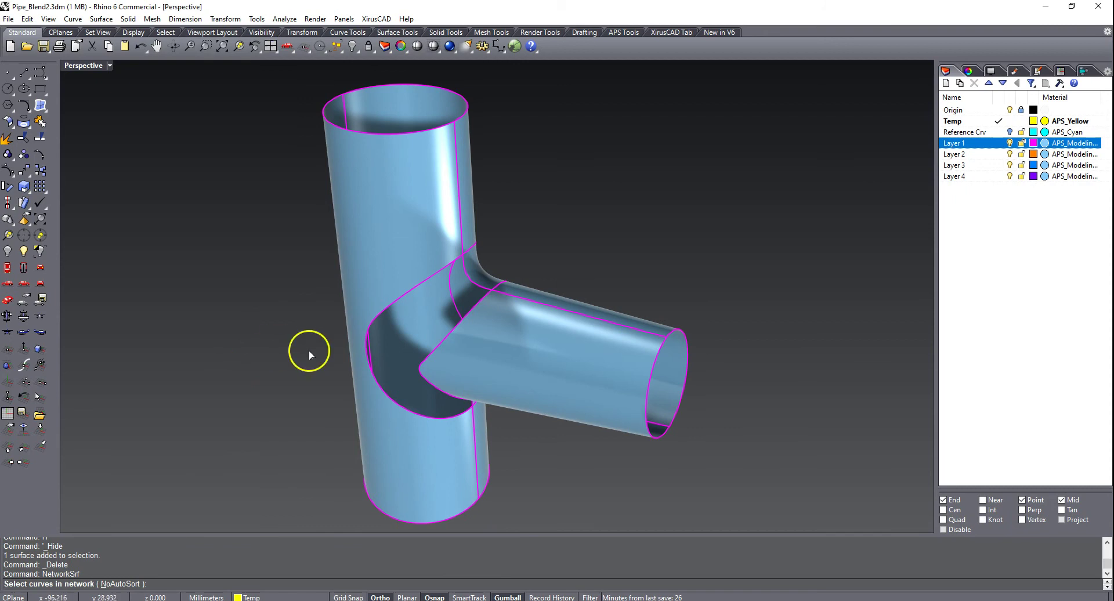
scroll(327, 353, up, 3)
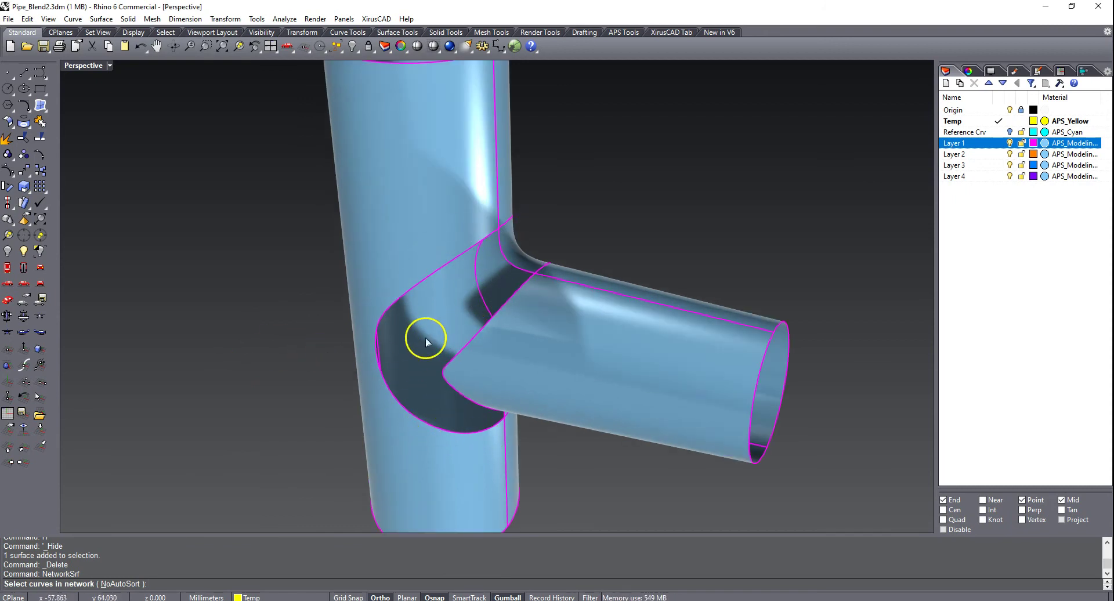
click(473, 246)
click(515, 293)
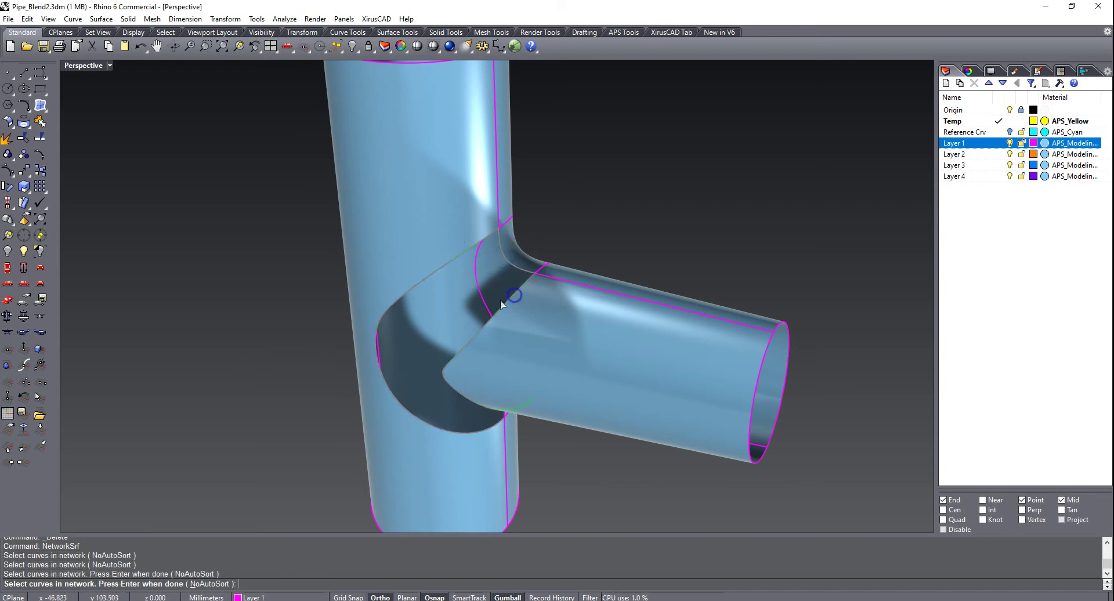
right_drag(514, 294, 479, 299)
click(510, 422)
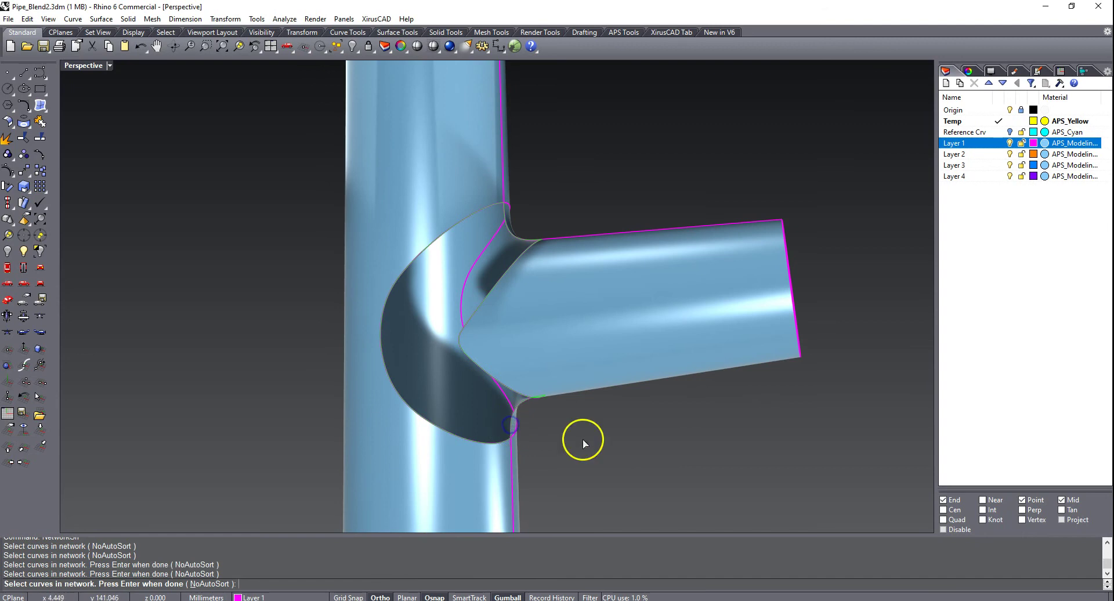
right_click(580, 441)
Set edges B and D to Curvature matching, keep A and C at Tangency, and create the network surface
right_drag(603, 401, 478, 365)
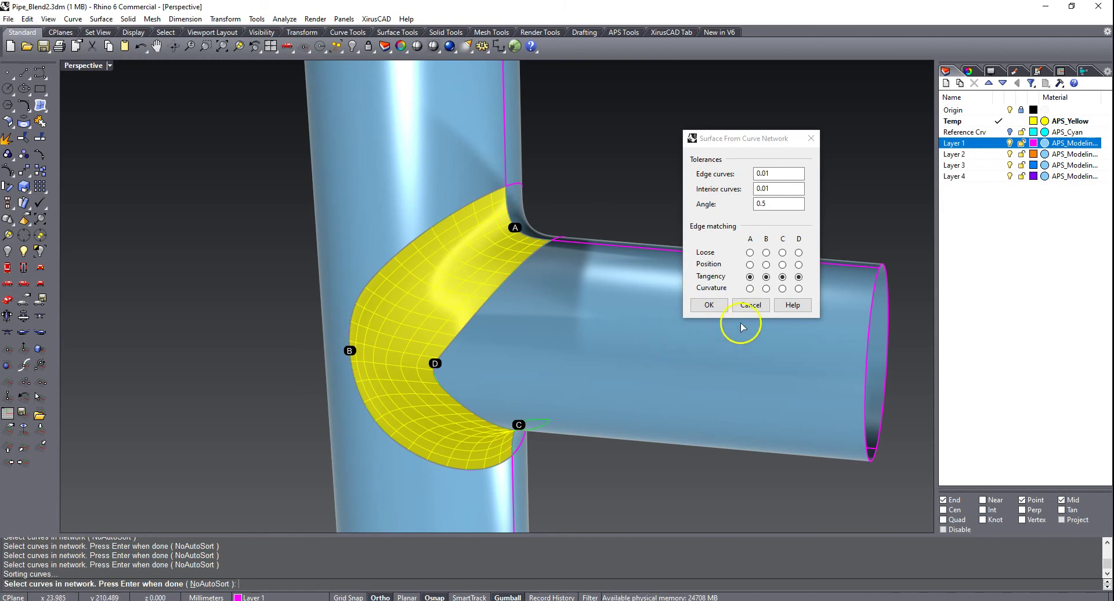
click(767, 289)
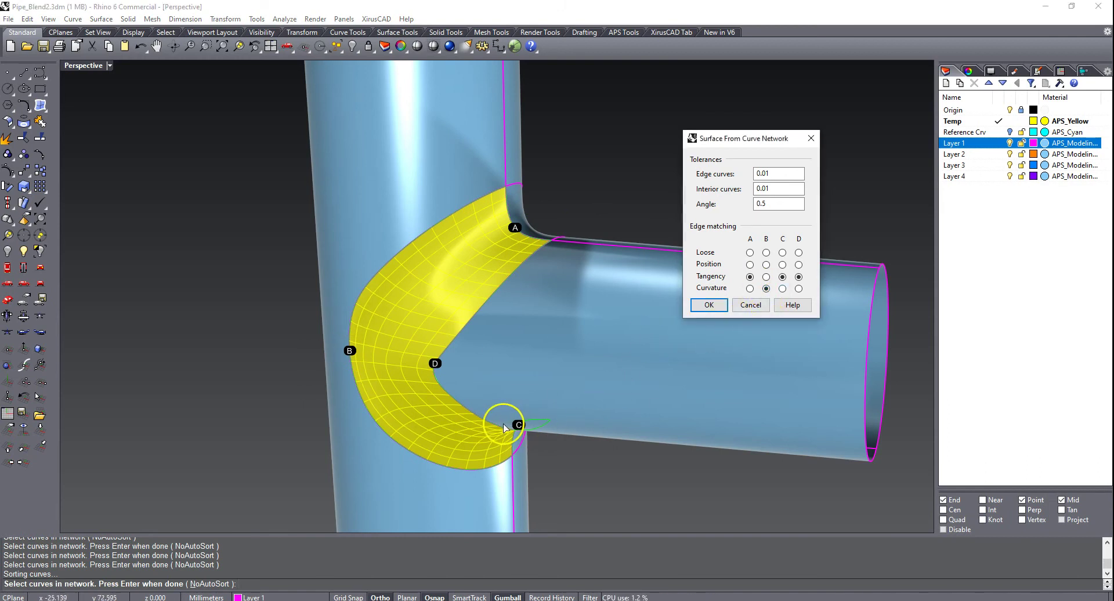
click(799, 289)
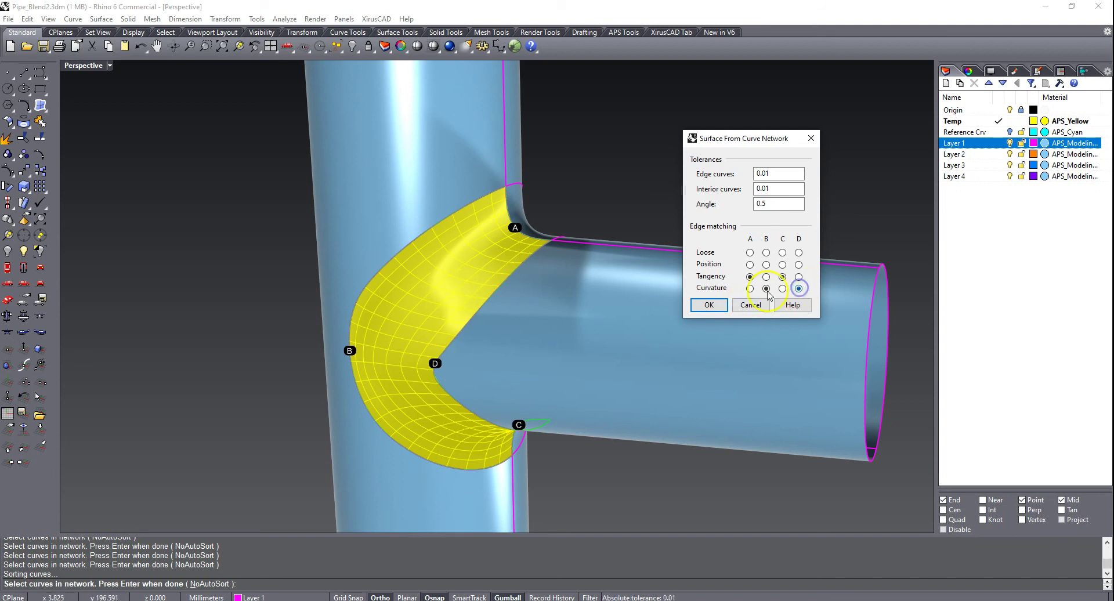
click(711, 305)
Apply zebra stripe analysis to the pipes and the new network surface
right_drag(499, 246, 404, 280)
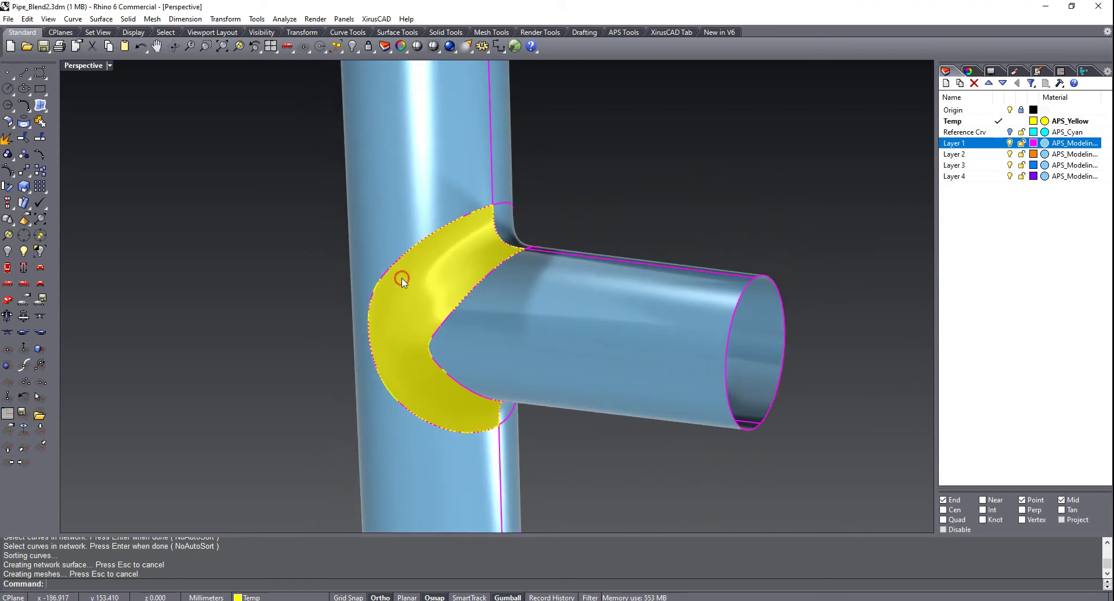
text(Z)
key(Return)
drag(675, 140, 340, 382)
key(Return)
Inspect the stripe flow across the network surface up close, and delete that surface
scroll(390, 273, up, 3)
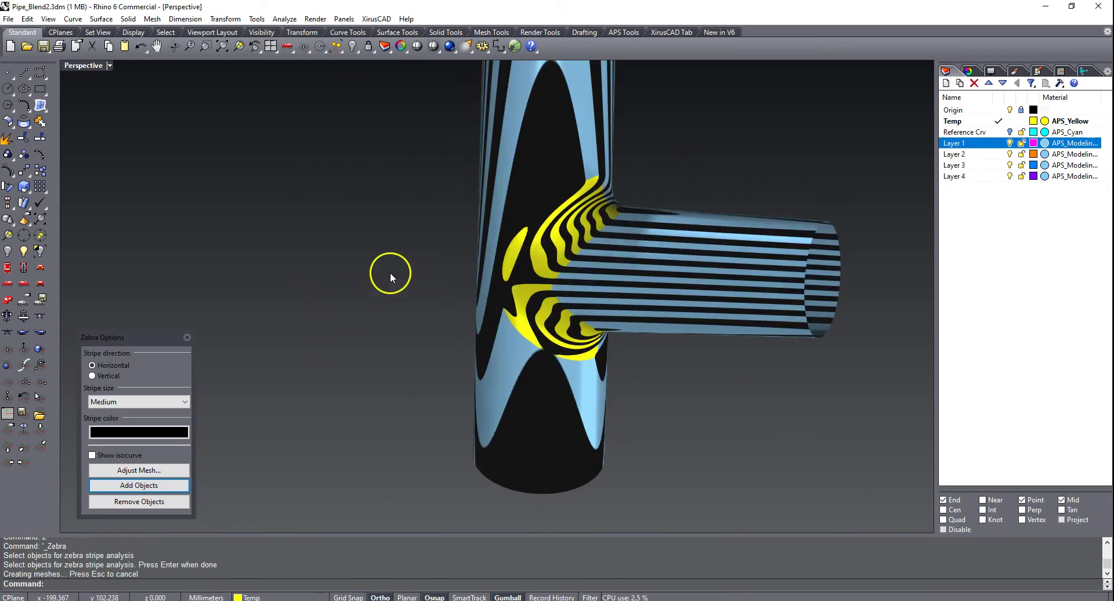
scroll(530, 278, up, 1)
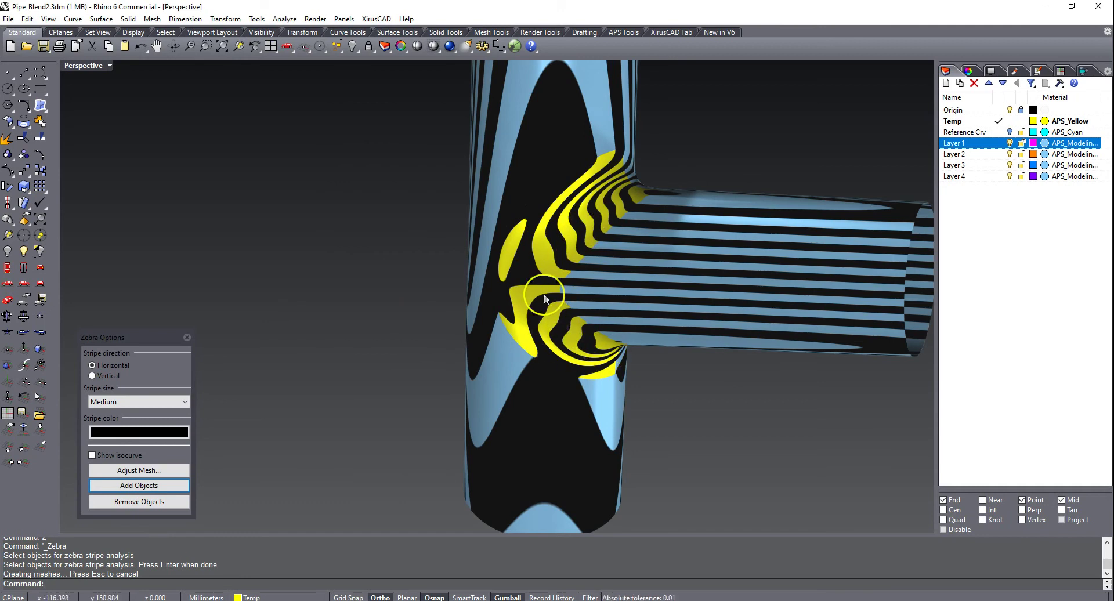
right_drag(510, 302, 575, 260)
scroll(550, 222, up, 2)
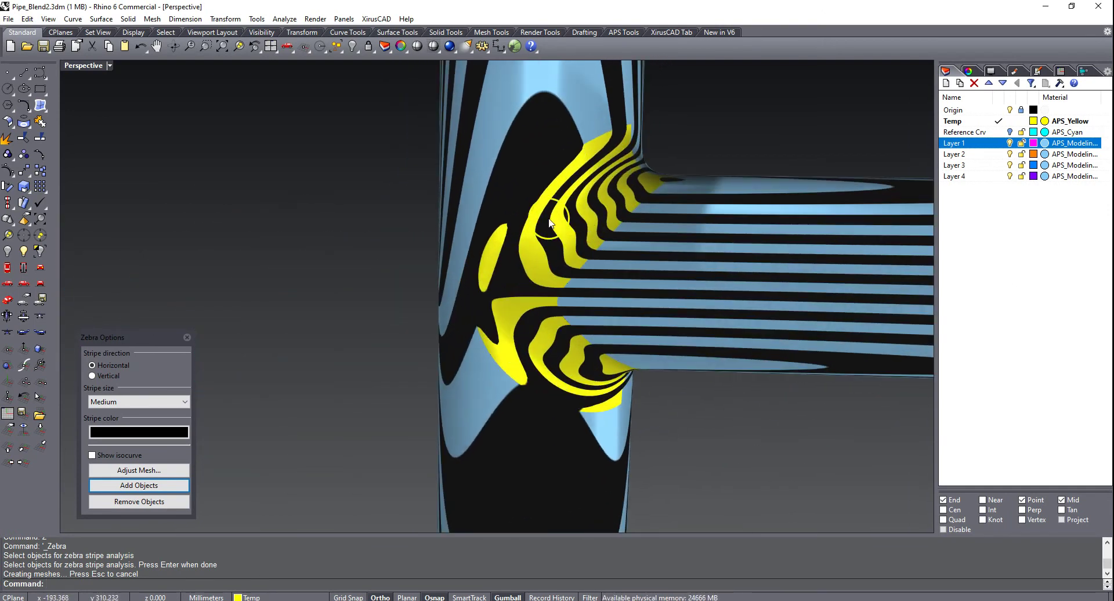
click(526, 332)
key(Delete)
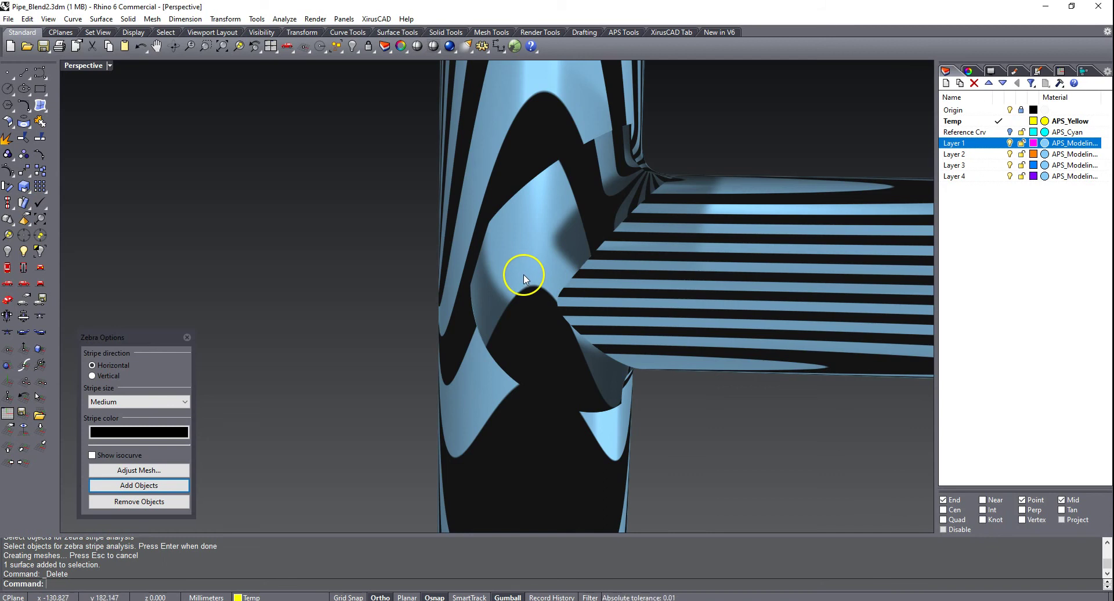
Turn off the zebra stripe analysis on the pipes and the remaining blend half
right_drag(517, 275, 511, 304)
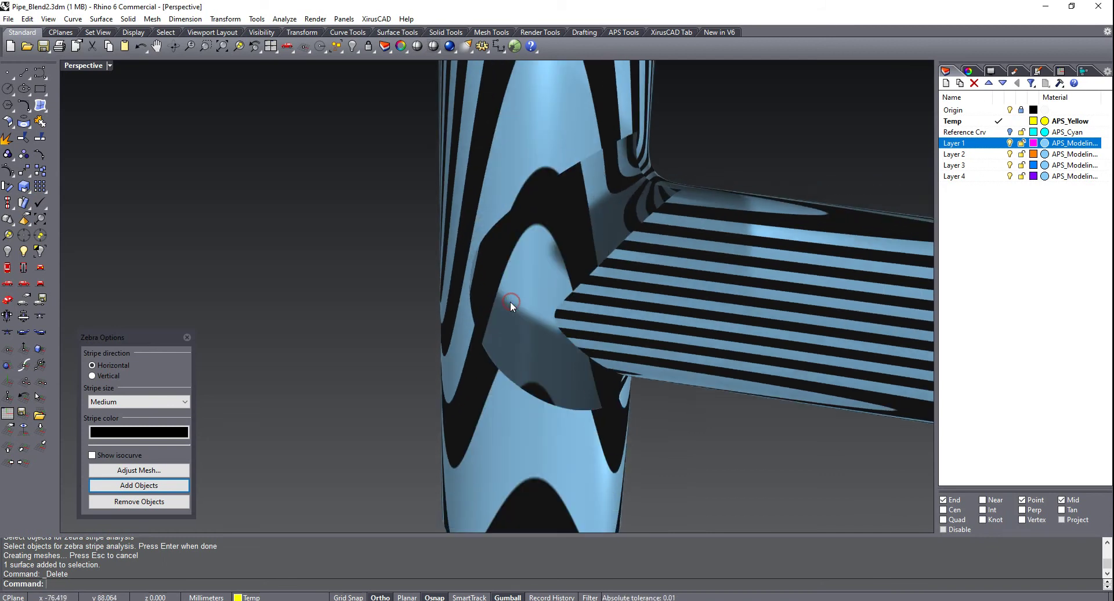
scroll(520, 317, down, 2)
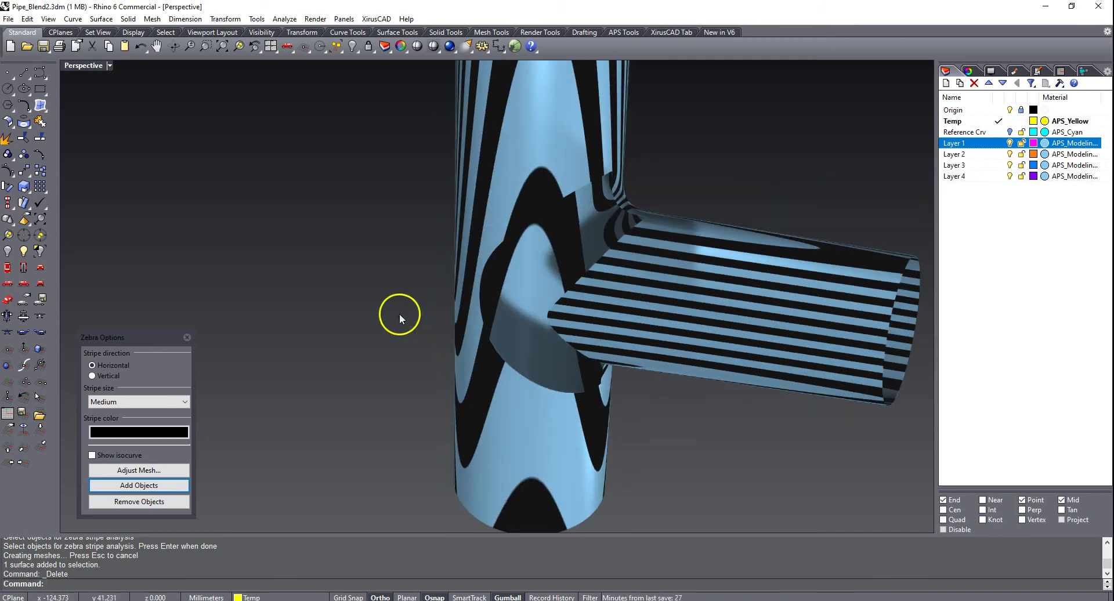
click(186, 337)
scroll(636, 204, up, 2)
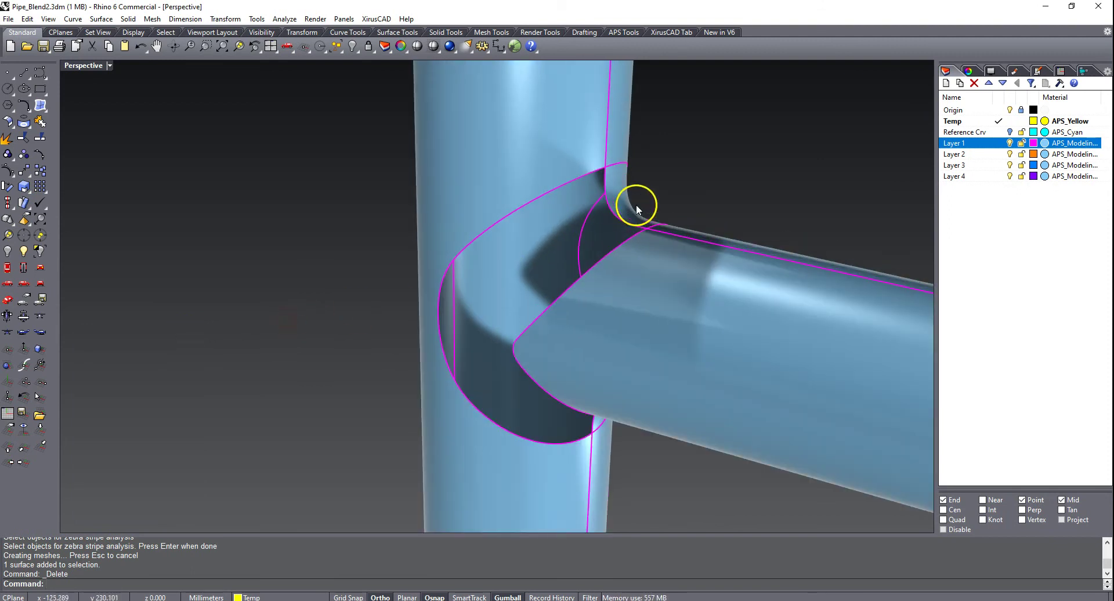
Create a BlendSrf surface between the trimmed edges of both pipes across the open half, with Curvature continuity on both edges
right_drag(577, 262, 368, 286)
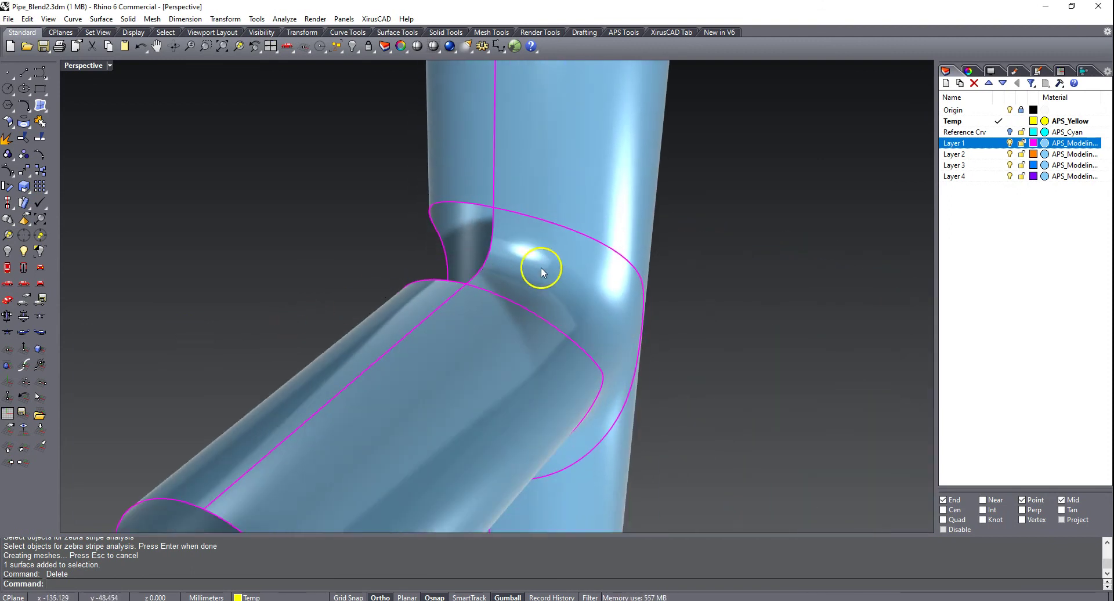
right_drag(593, 334, 569, 273)
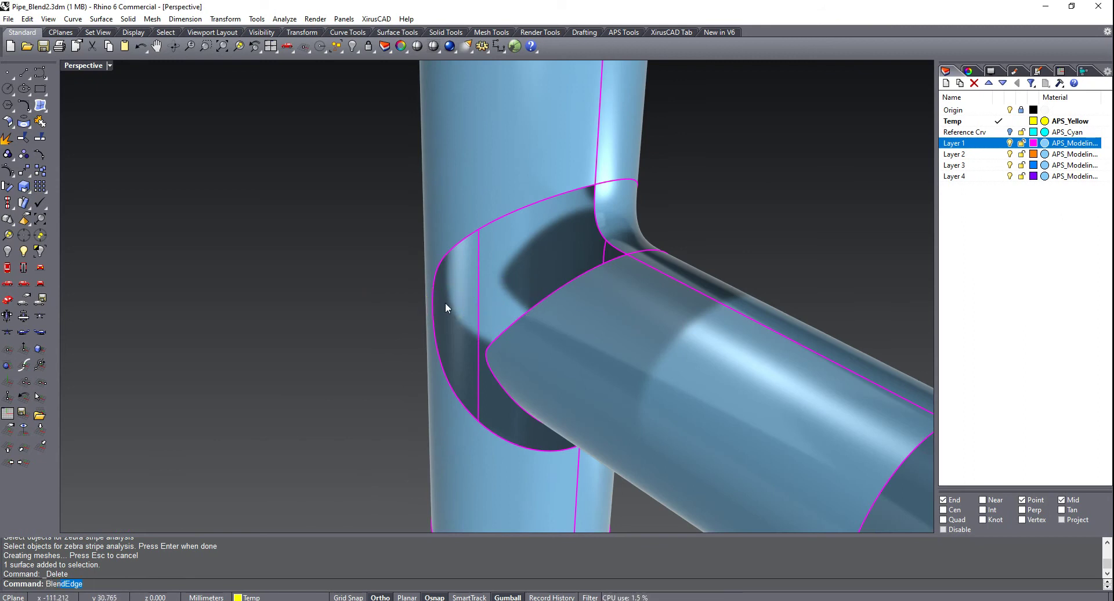
click(68, 557)
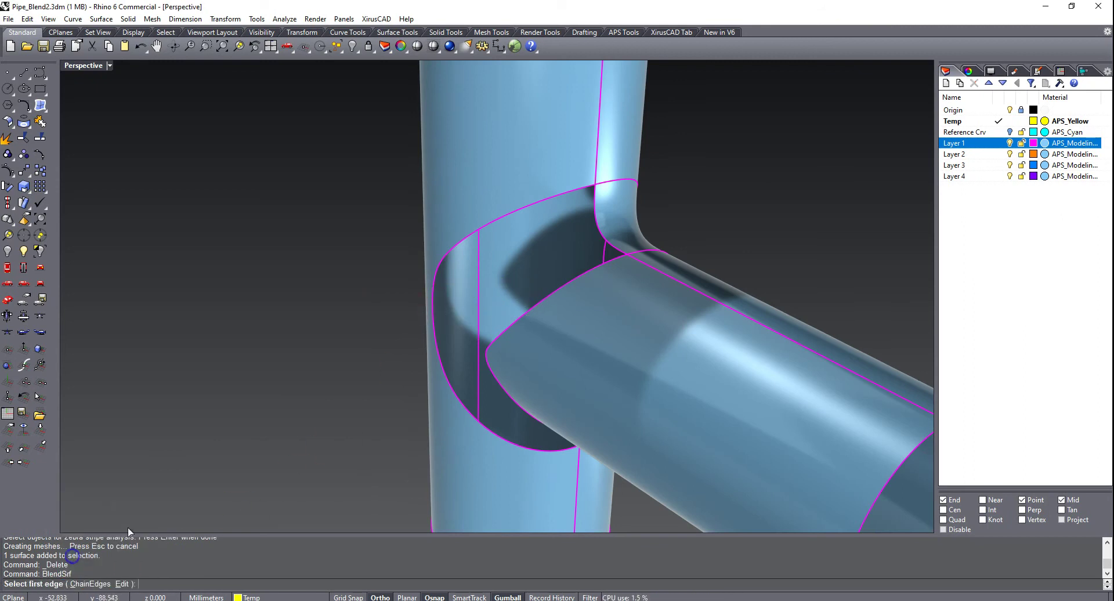
right_drag(220, 482, 262, 450)
click(614, 253)
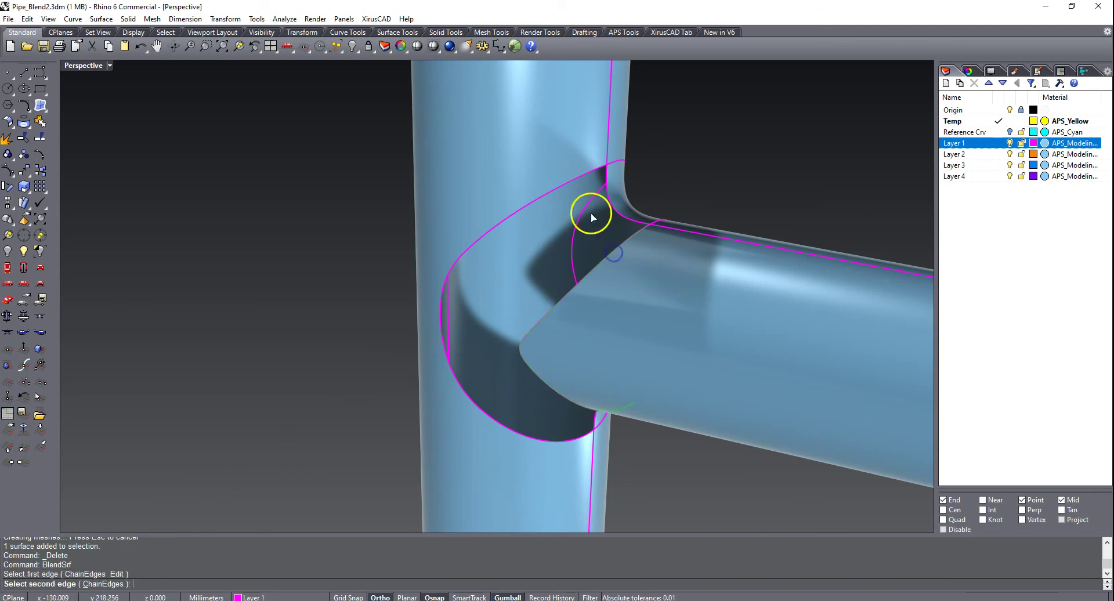
click(576, 179)
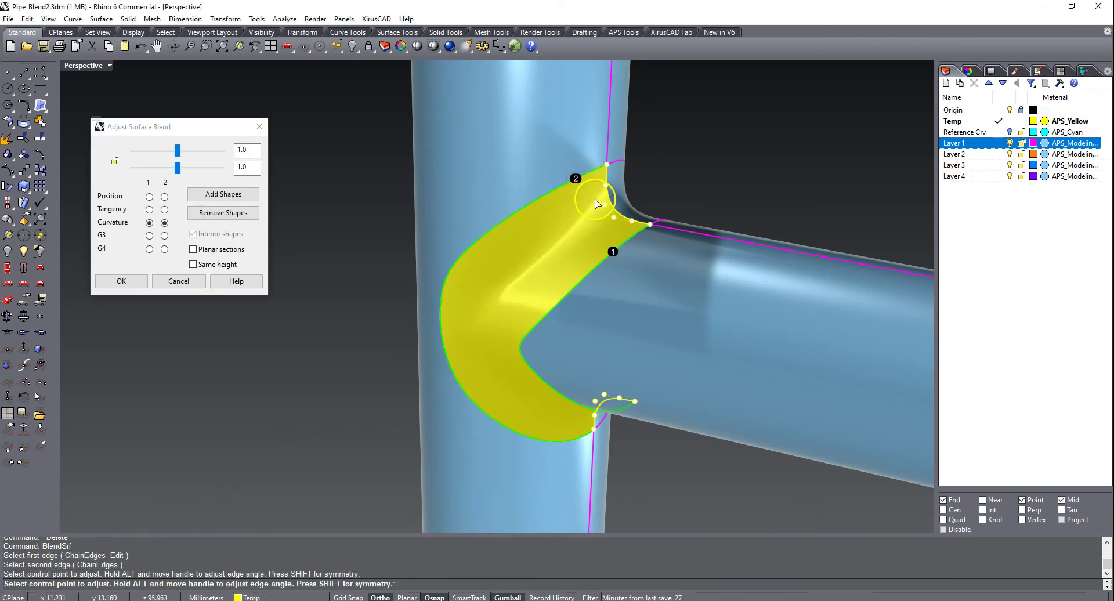
mouse_move(524, 302)
right_down()
mouse_move(567, 204)
mouse_move(522, 286)
mouse_move(577, 254)
mouse_move(567, 234)
mouse_move(463, 303)
mouse_move(527, 301)
right_up()
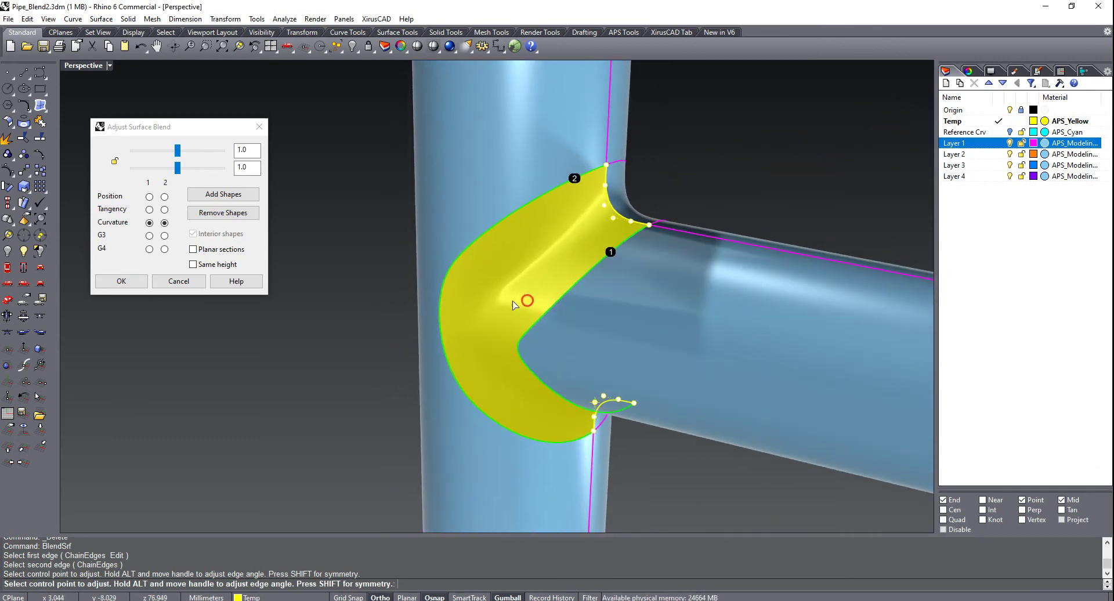
click(122, 281)
right_drag(285, 315, 282, 324)
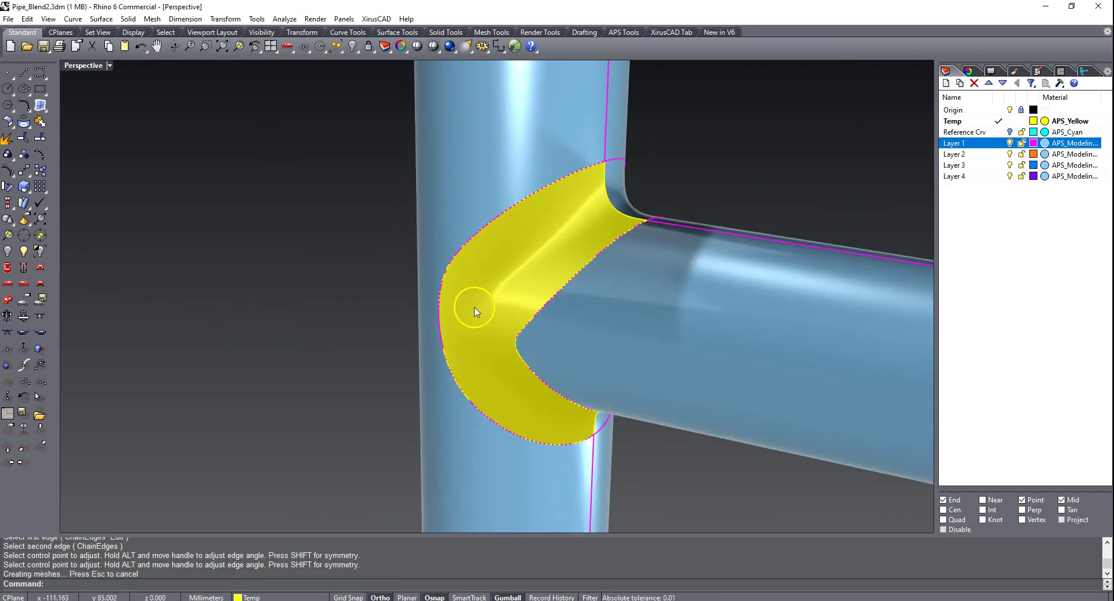
Apply zebra stripe analysis to the pipes and the BlendSrf surface, and inspect the stripe flow across it
scroll(567, 268, down, 5)
drag(619, 189, 268, 411)
key(Return)
right_drag(231, 274, 350, 333)
scroll(373, 337, up, 3)
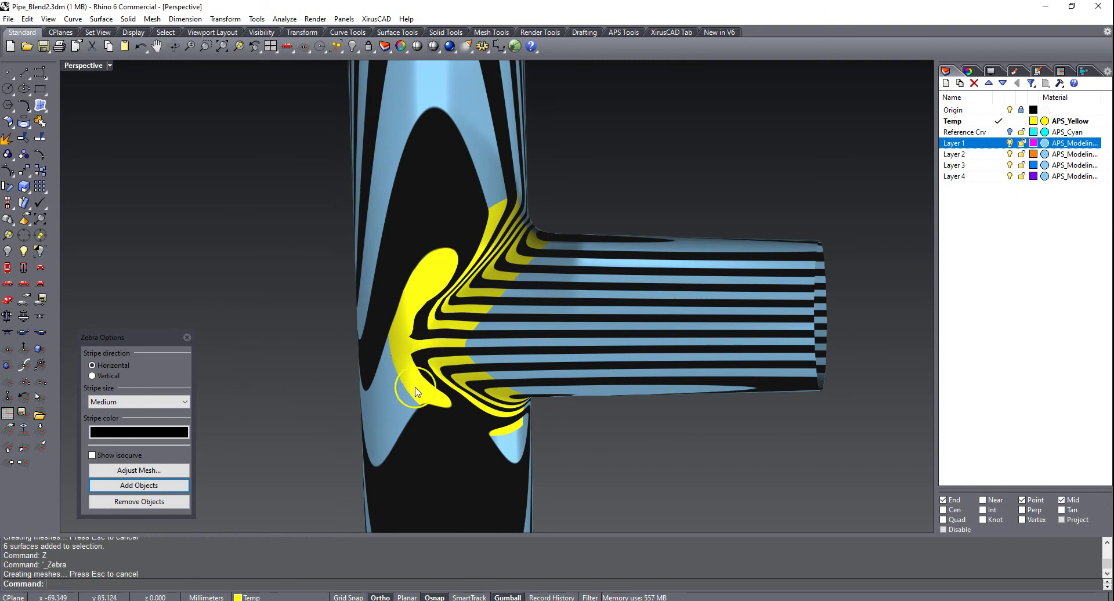
right_drag(443, 344, 441, 322)
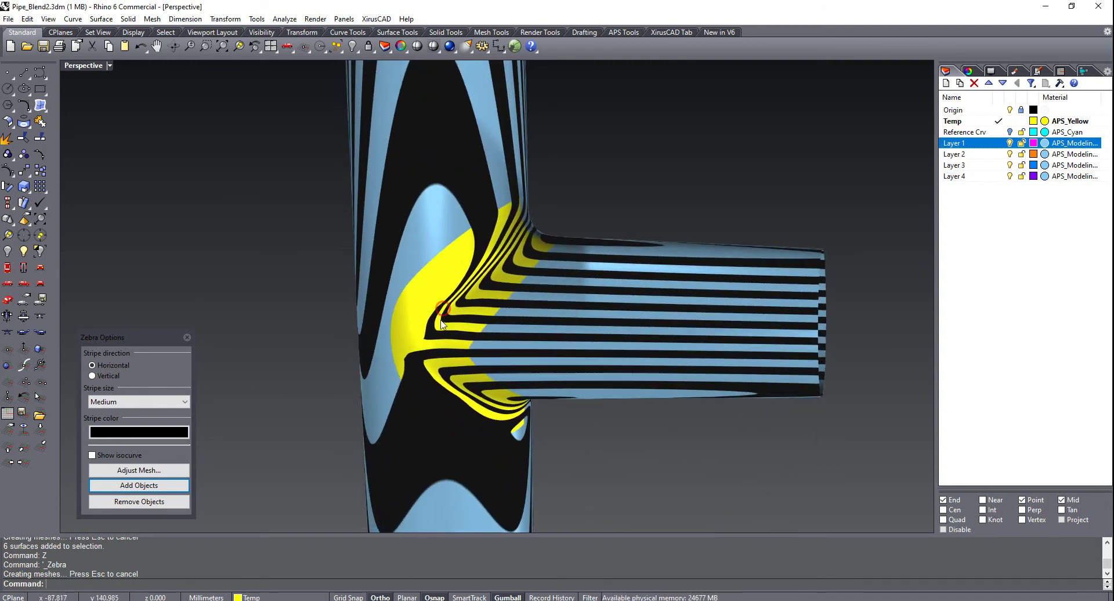
mouse_move(450, 359)
right_down()
mouse_move(436, 342)
mouse_move(497, 316)
mouse_move(410, 359)
mouse_move(385, 324)
mouse_move(460, 336)
mouse_move(455, 353)
right_up()
scroll(406, 312, up, 2)
click(448, 360)
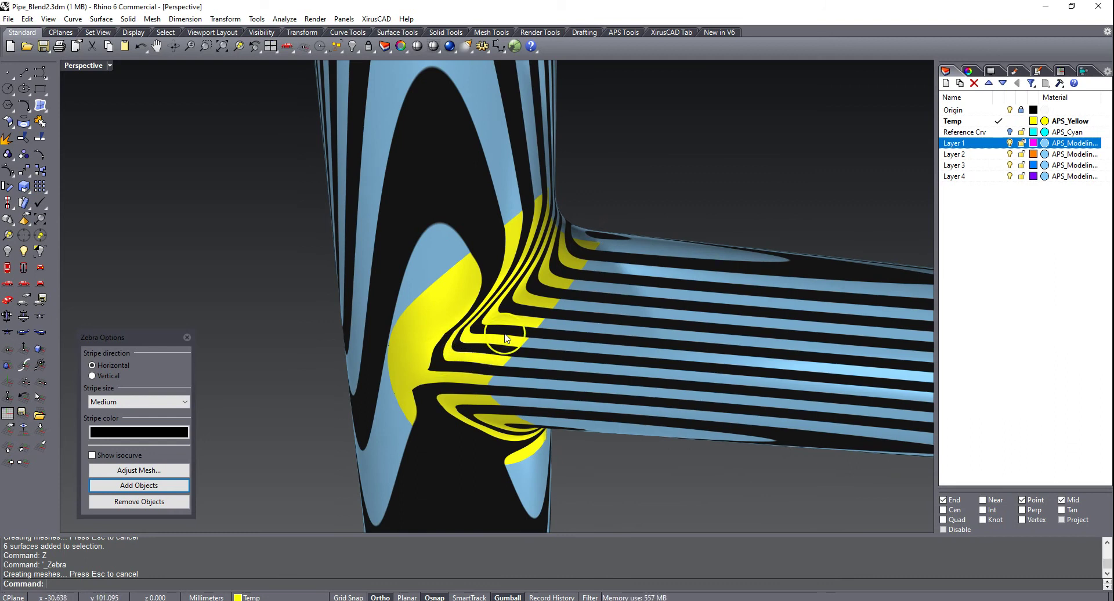
Delete the BlendSrf surface and turn off the zebra stripe analysis
scroll(505, 338, down, 3)
right_drag(491, 319, 444, 312)
click(445, 312)
key(Delete)
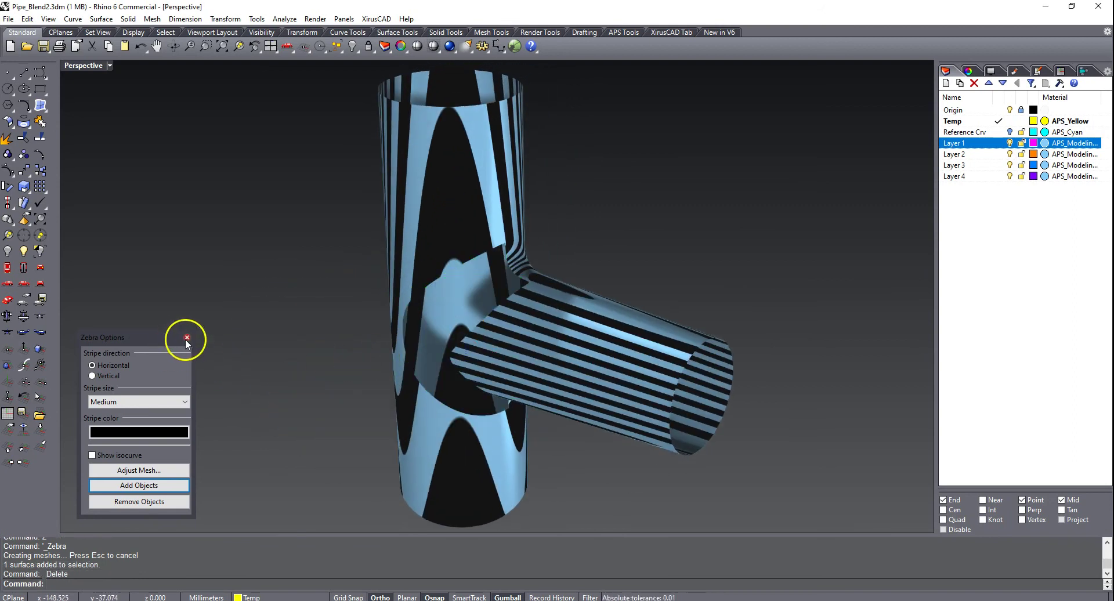
click(187, 338)
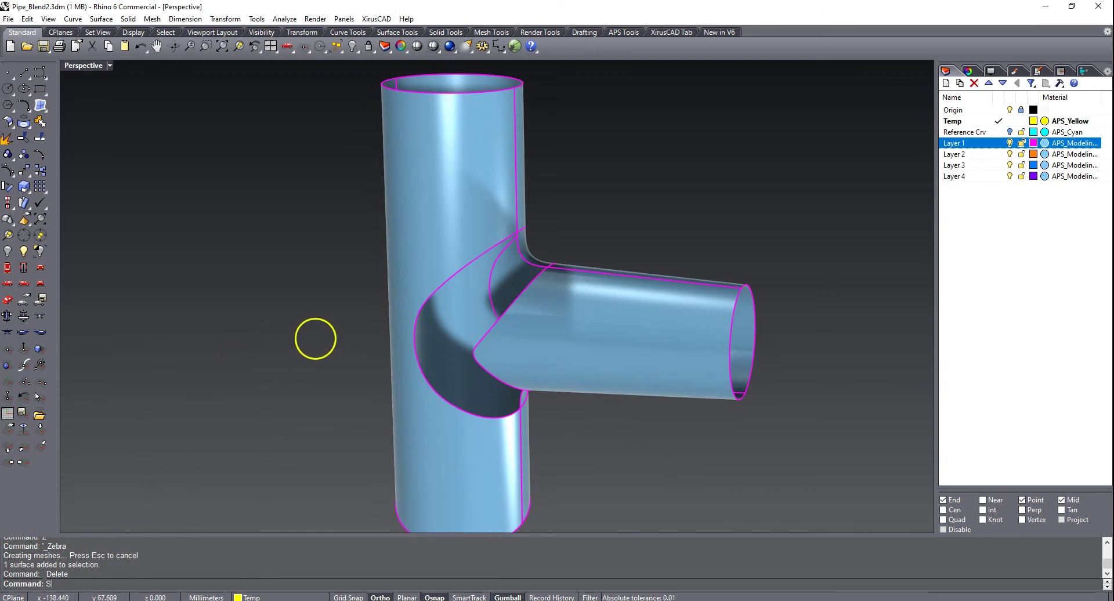
Start a Sweep2 using the trimmed edges of both pipes as rails and the two end edges of the blend half as cross sections
text(Sweep2)
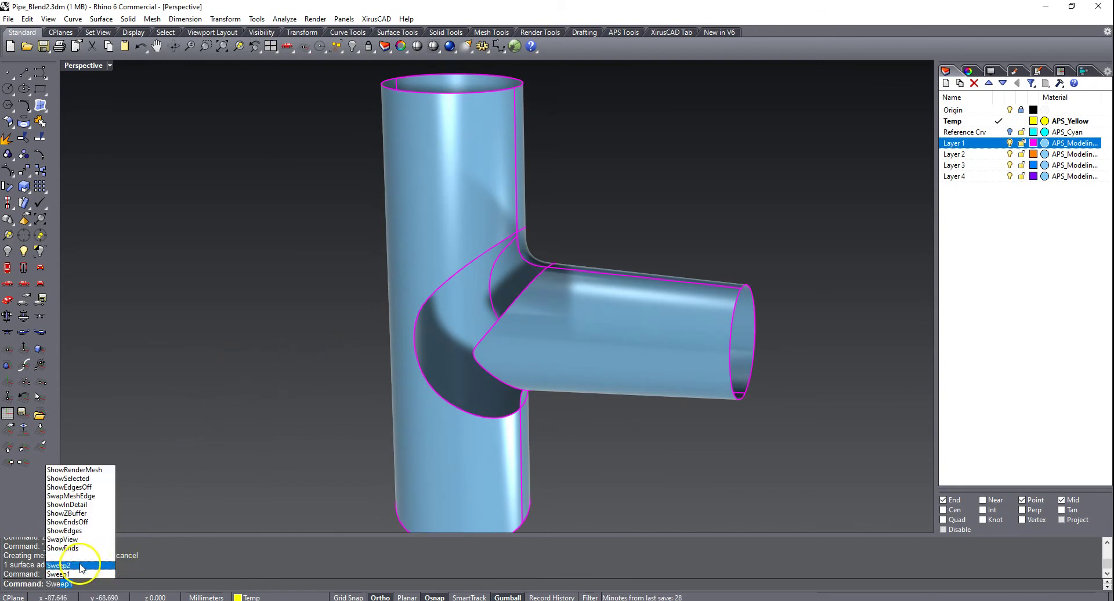
key(Return)
right_drag(223, 385, 374, 336)
scroll(373, 336, up, 2)
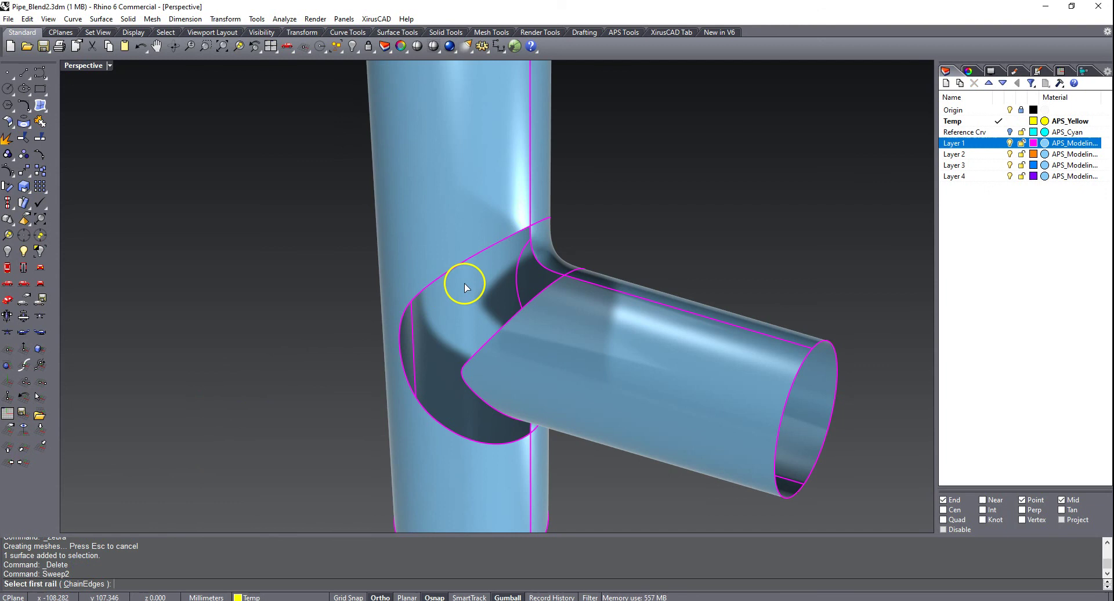
click(474, 259)
click(520, 312)
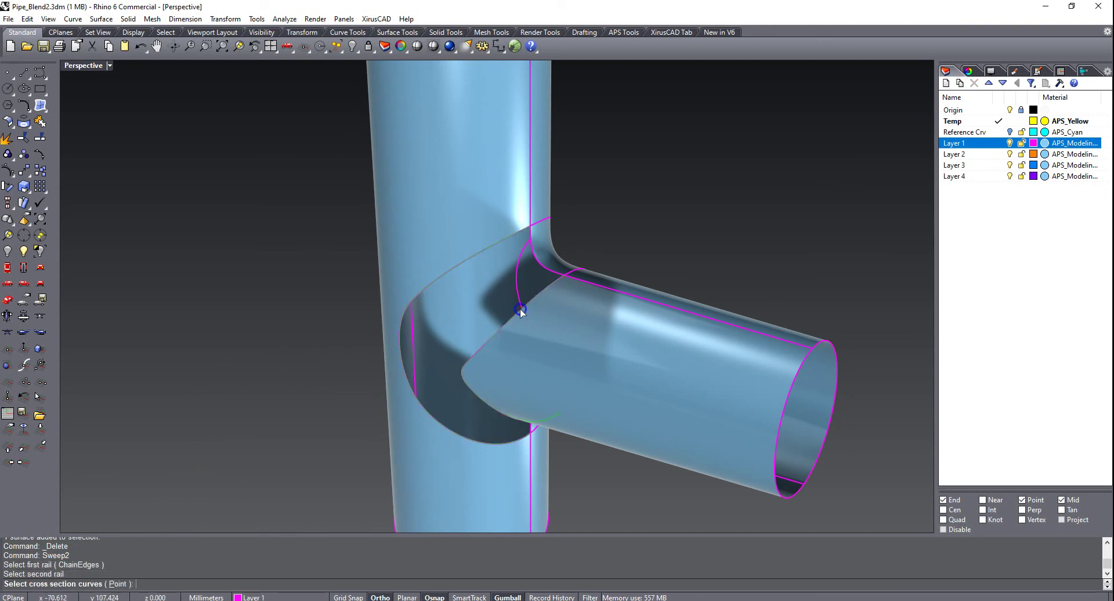
click(542, 273)
right_drag(532, 256, 545, 383)
click(549, 396)
right_click(652, 426)
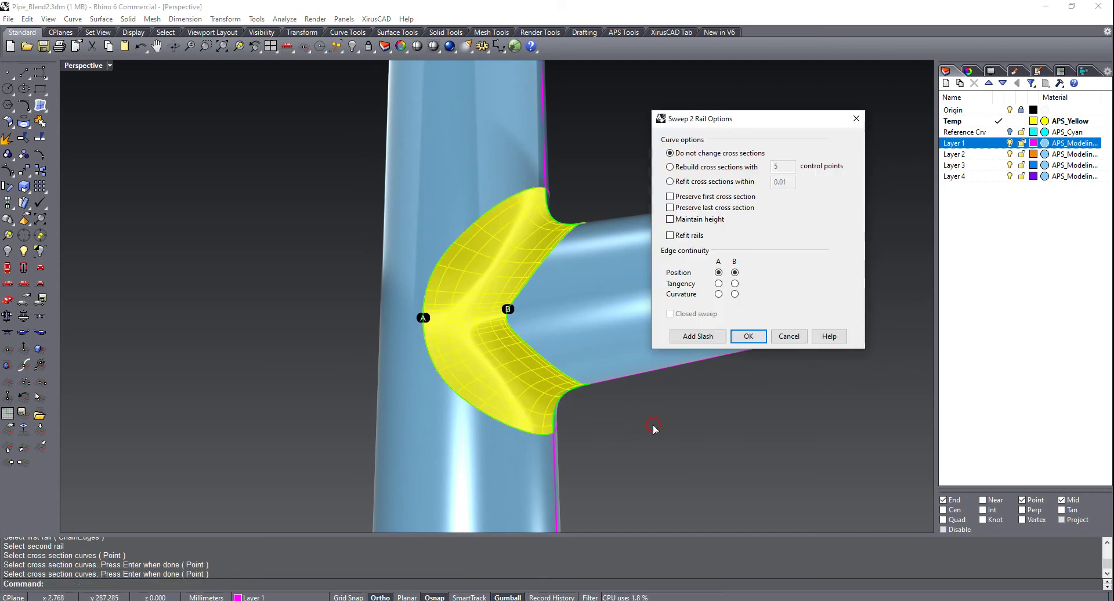
Preview the two-rail sweep with Curvature continuity on rails A and B, and cancel the sweep
scroll(529, 382, up, 2)
click(718, 295)
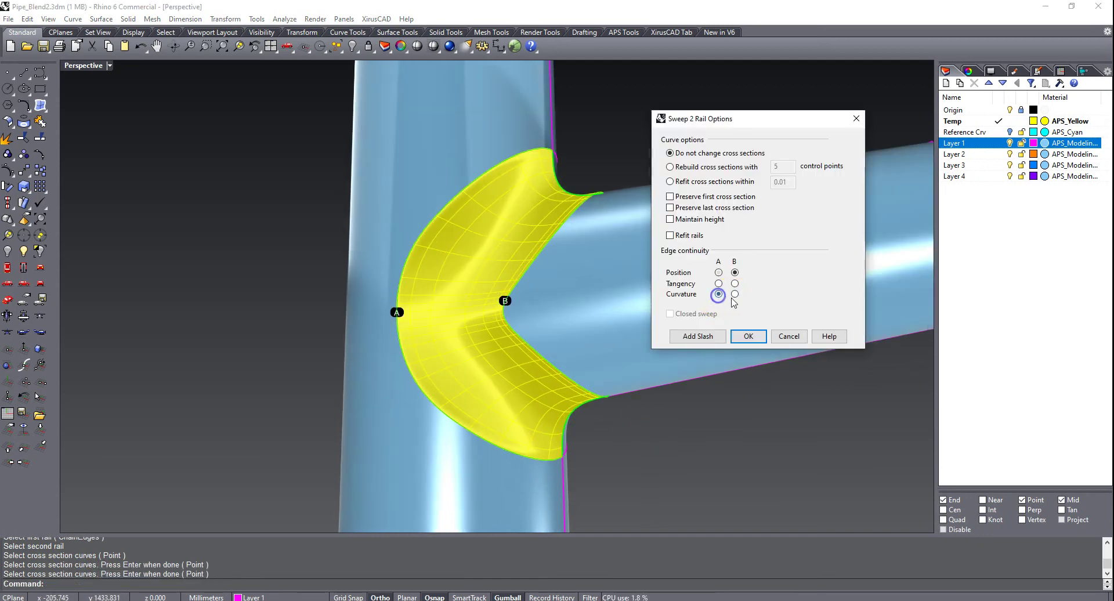
click(735, 295)
right_drag(638, 267, 566, 223)
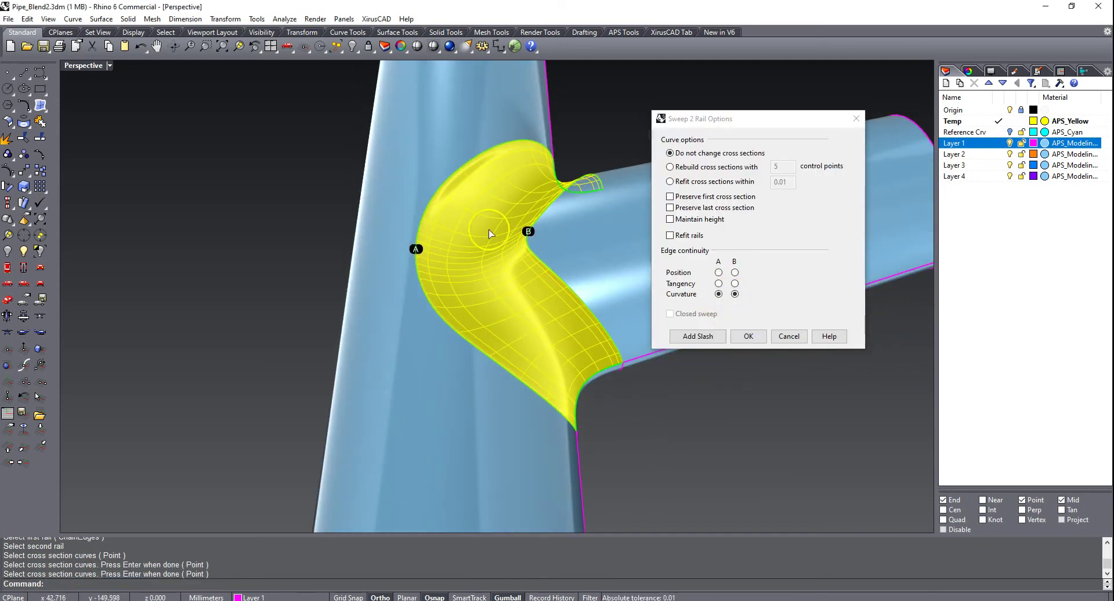
scroll(484, 268, up, 2)
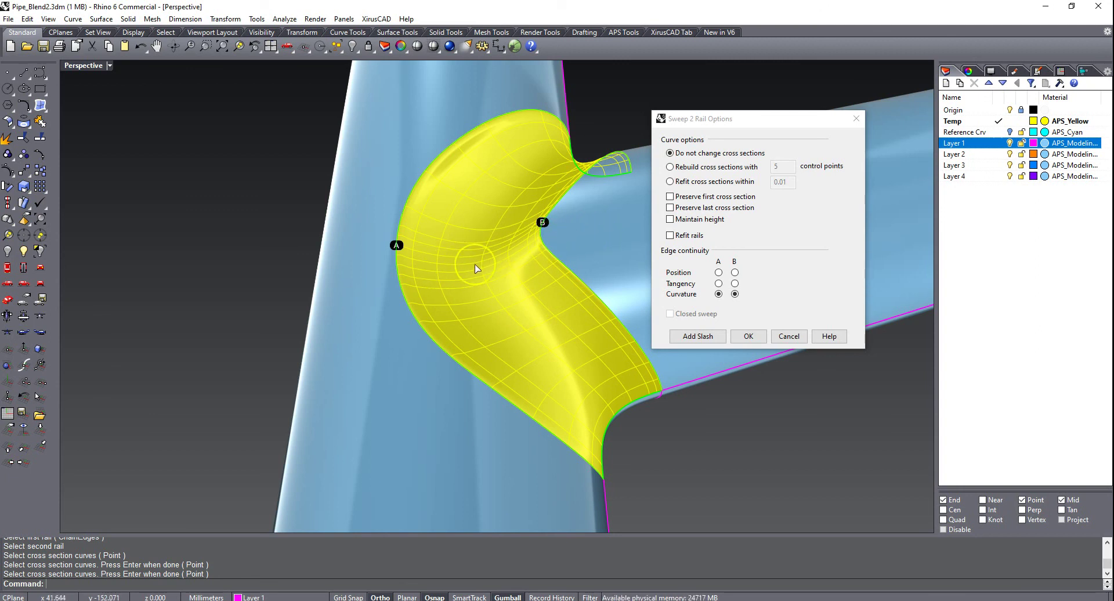
right_drag(455, 281, 437, 341)
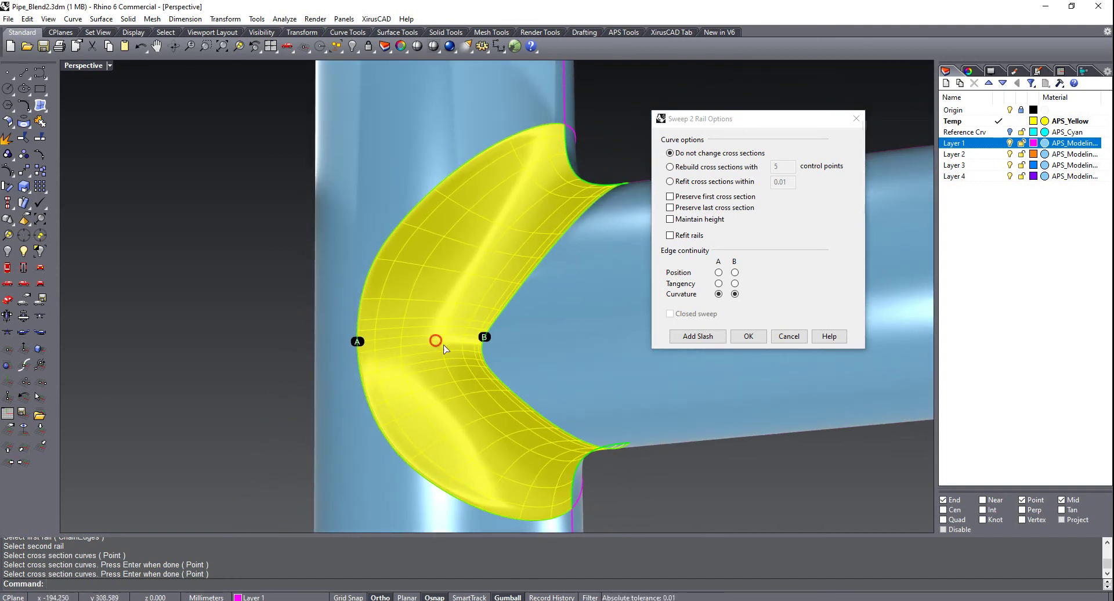
click(748, 337)
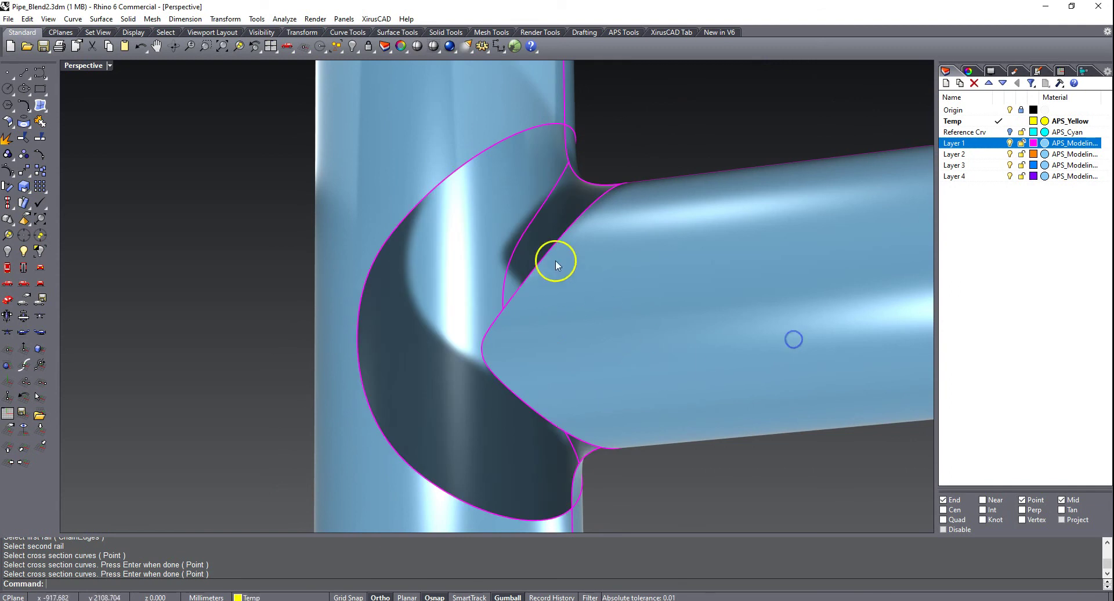
Mirror the remaining blend half across the X axis in the top view, and inspect the completed blend in perspective
right_drag(556, 260, 437, 336)
right_click(713, 238)
click(726, 289)
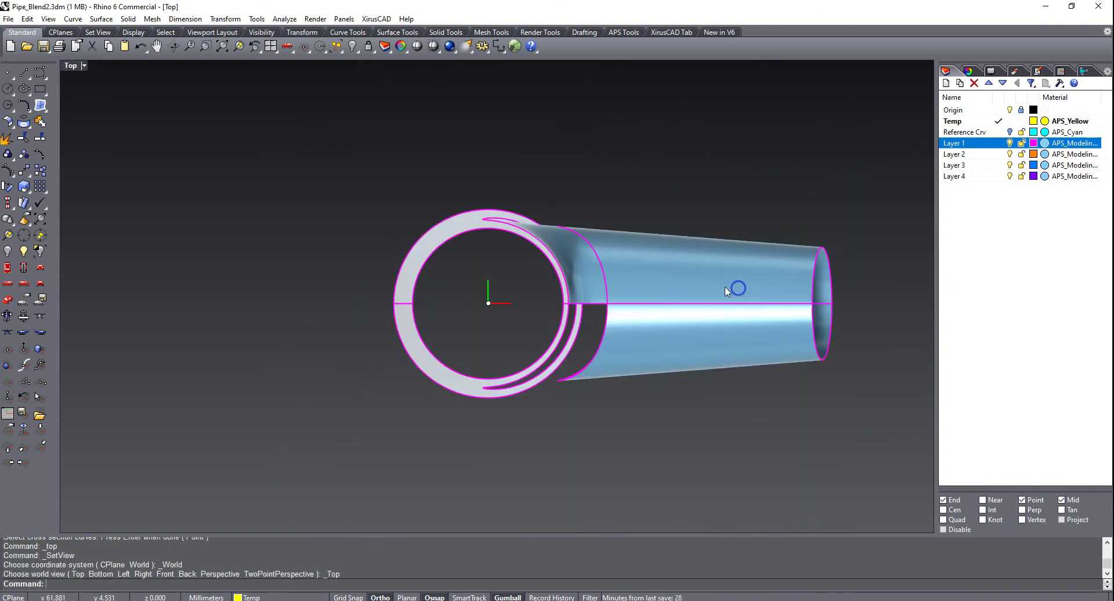
click(575, 257)
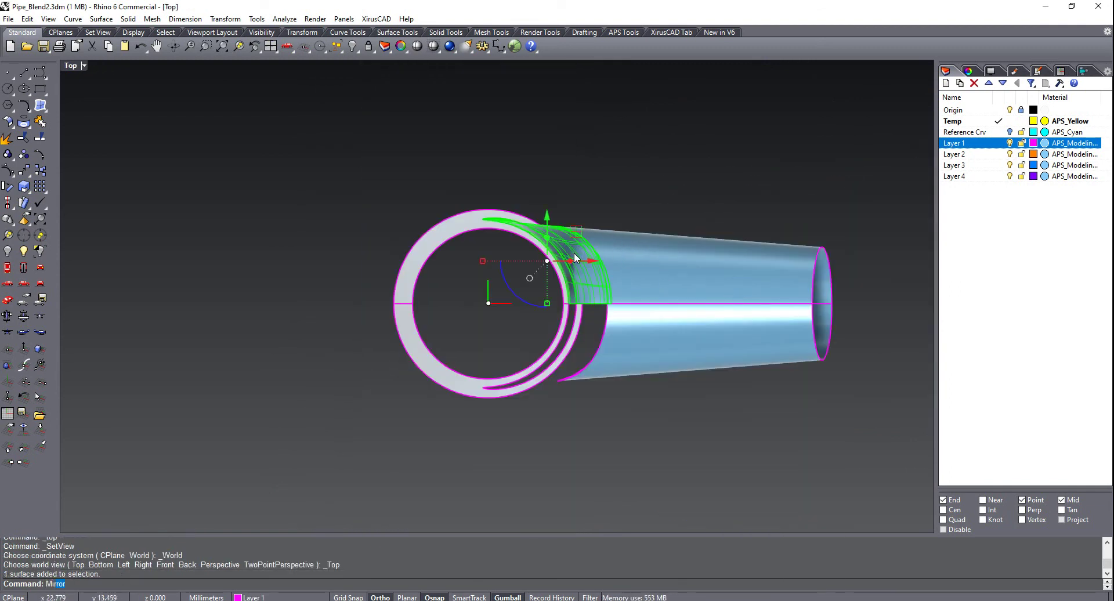
key(Return)
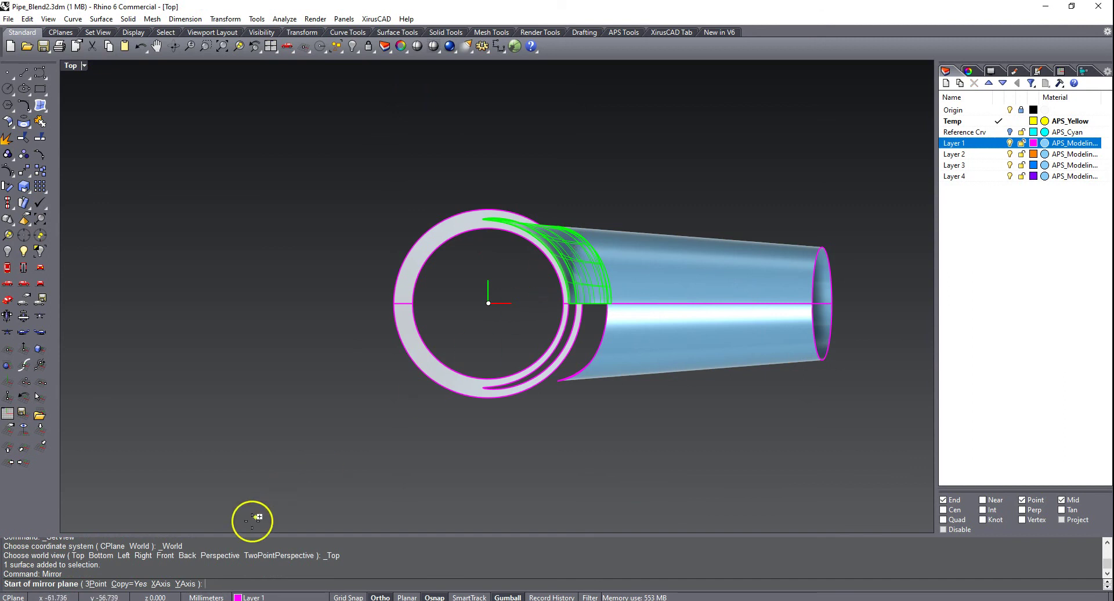
click(161, 584)
right_click(287, 235)
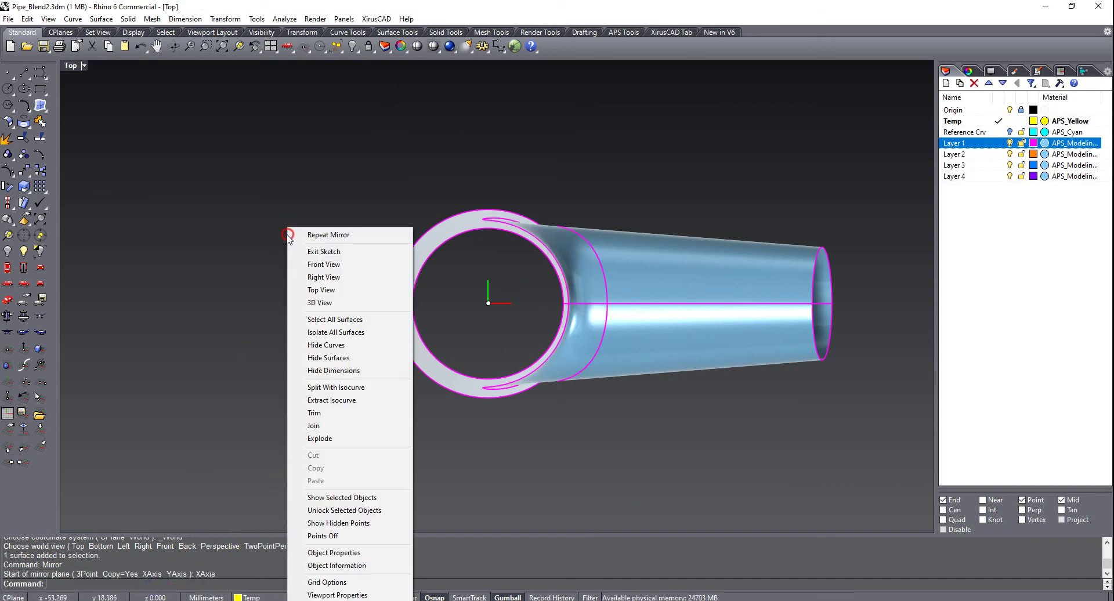
click(298, 303)
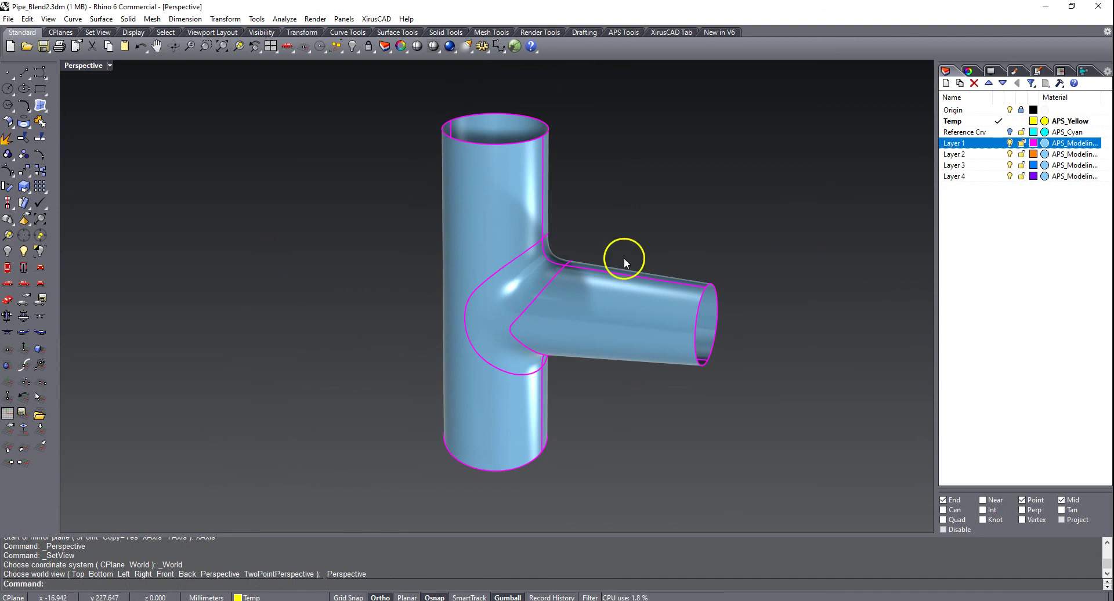
right_drag(448, 299, 491, 283)
scroll(429, 353, up, 2)
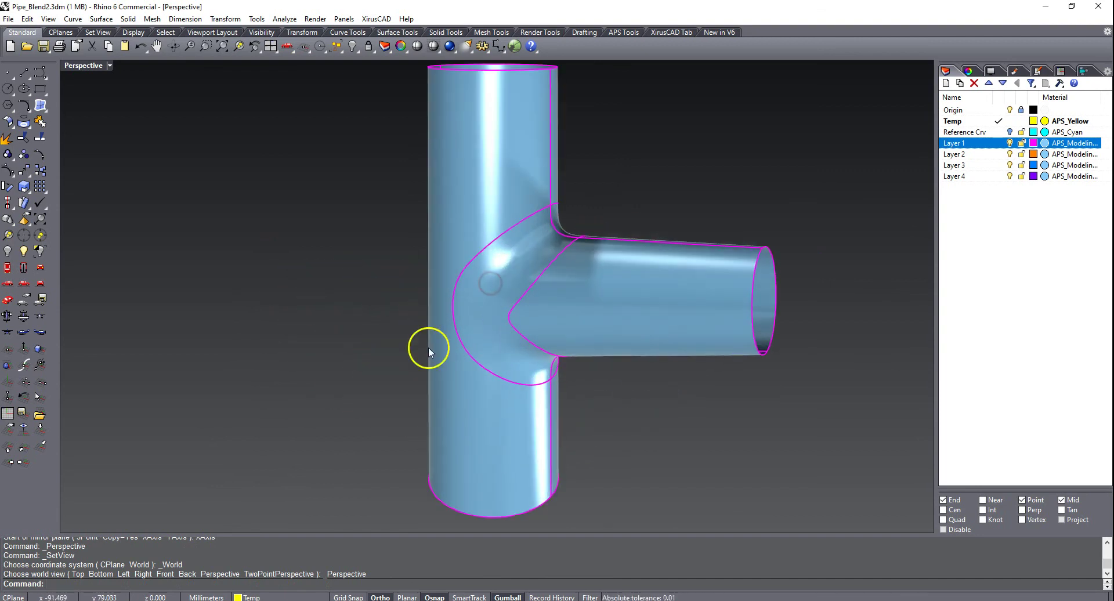
right_drag(429, 353, 443, 330)
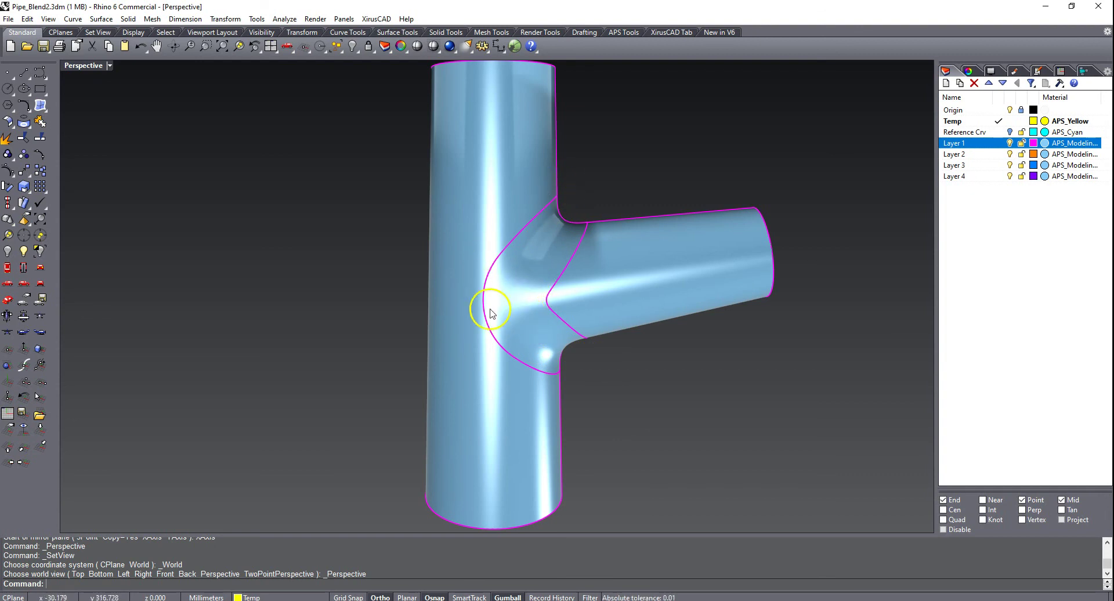
right_drag(564, 383, 403, 398)
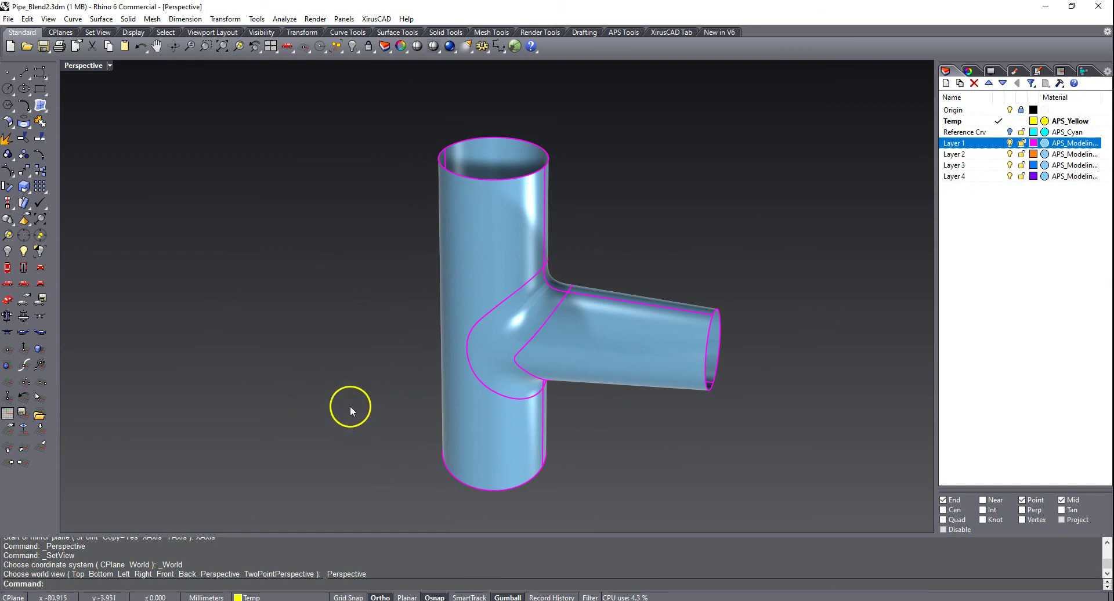